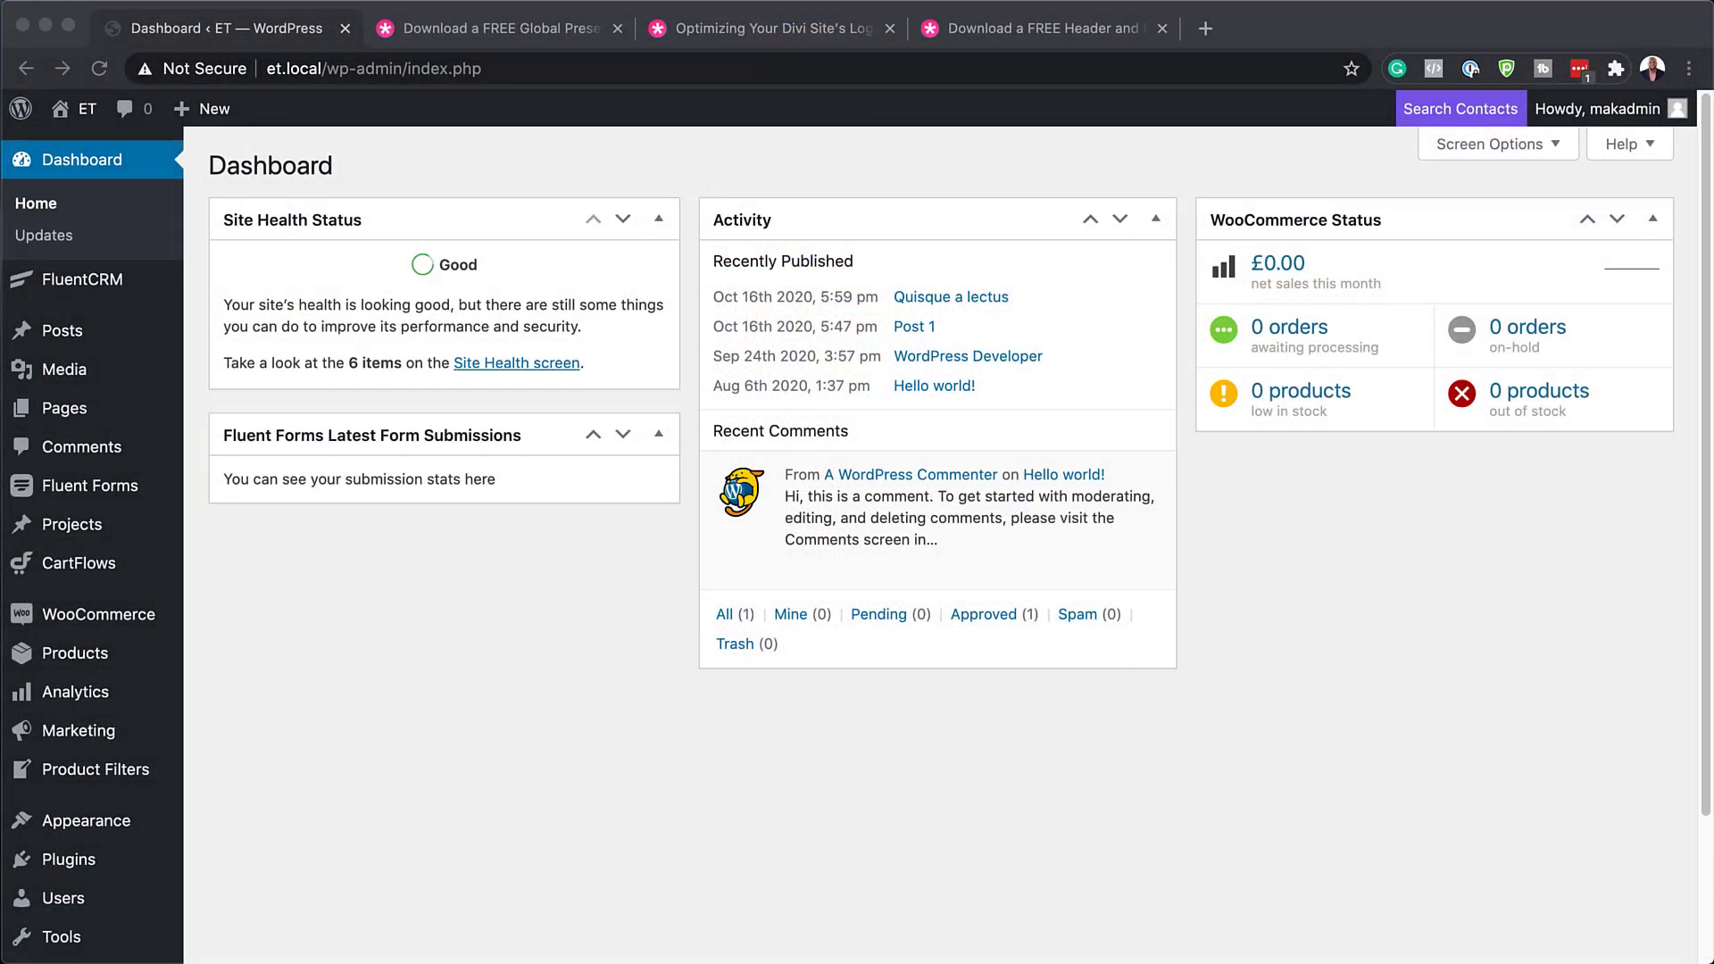
Download the free Fitness Gym global presets style guide from its Elegant Themes article by submitting the subscriber's email address.
click(508, 34)
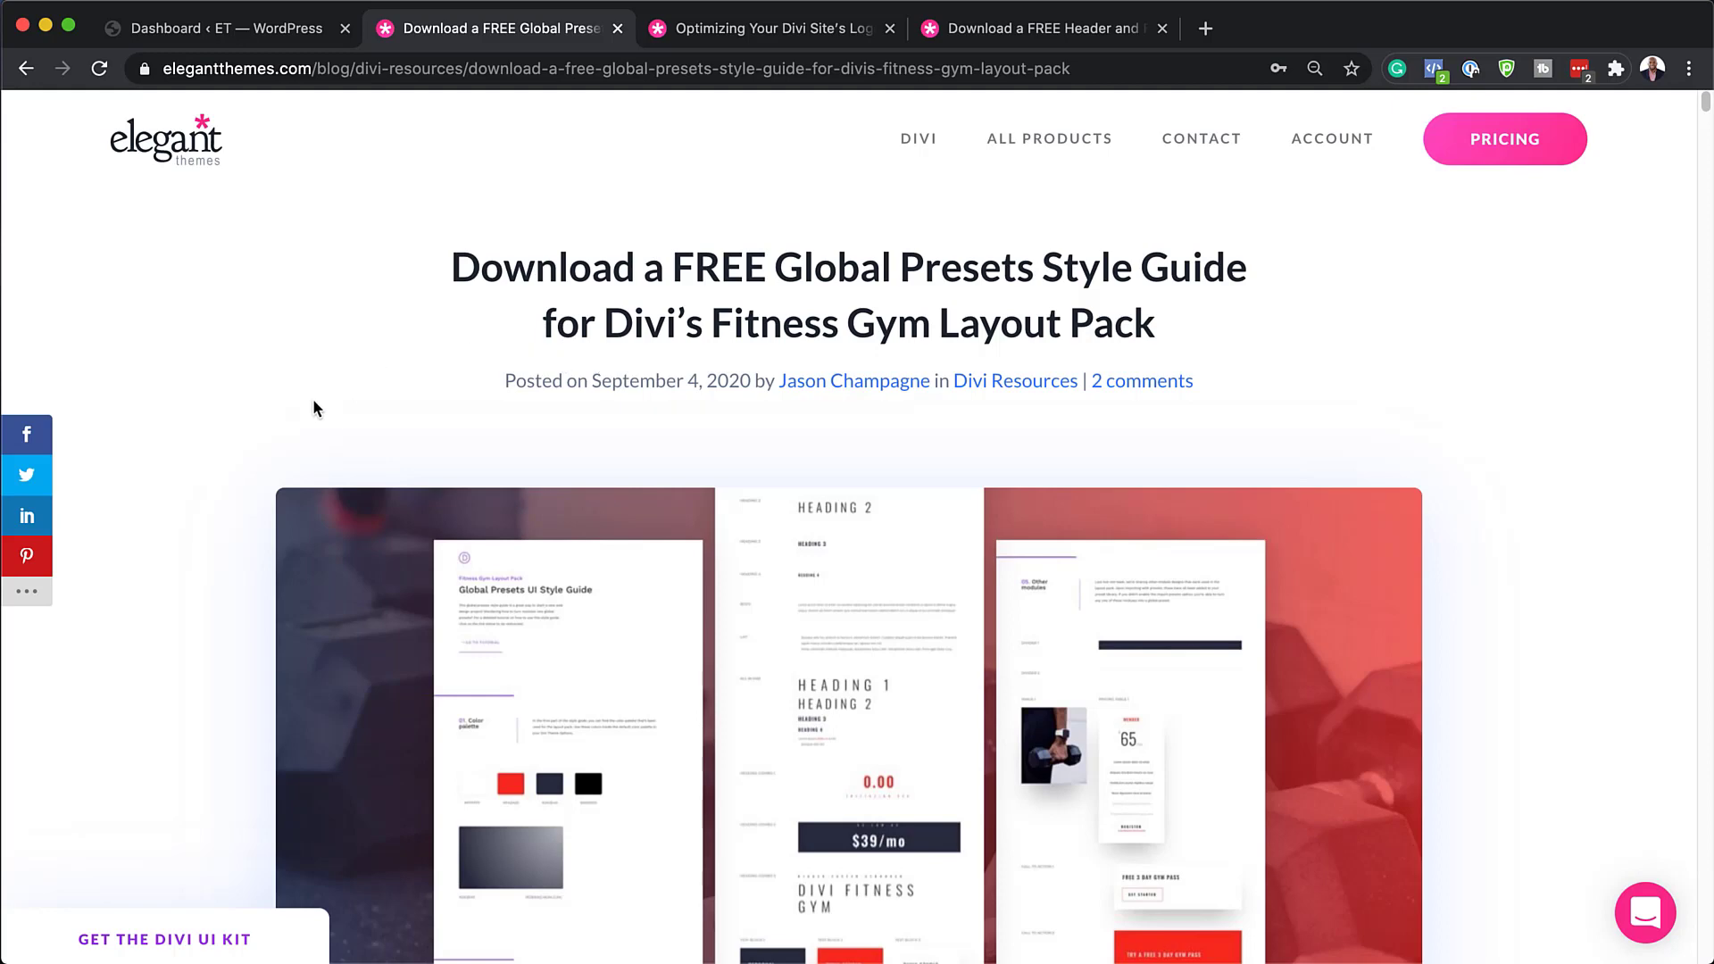
scroll(313, 408, down, 14)
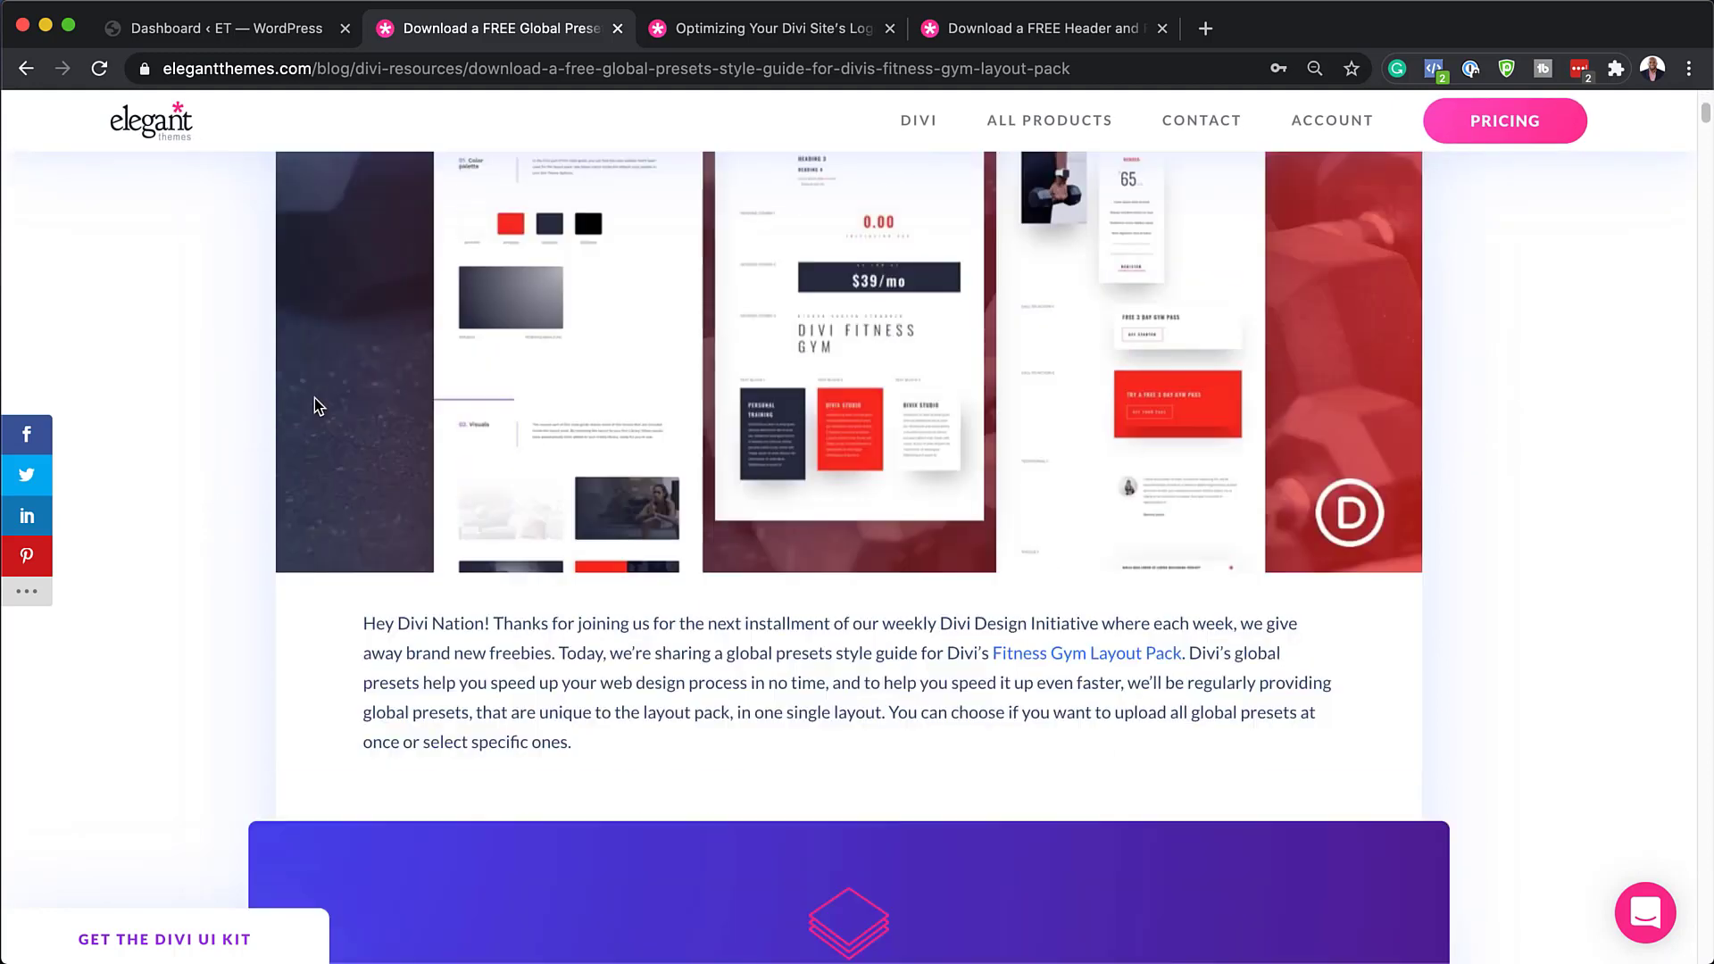
scroll(314, 398, down, 1)
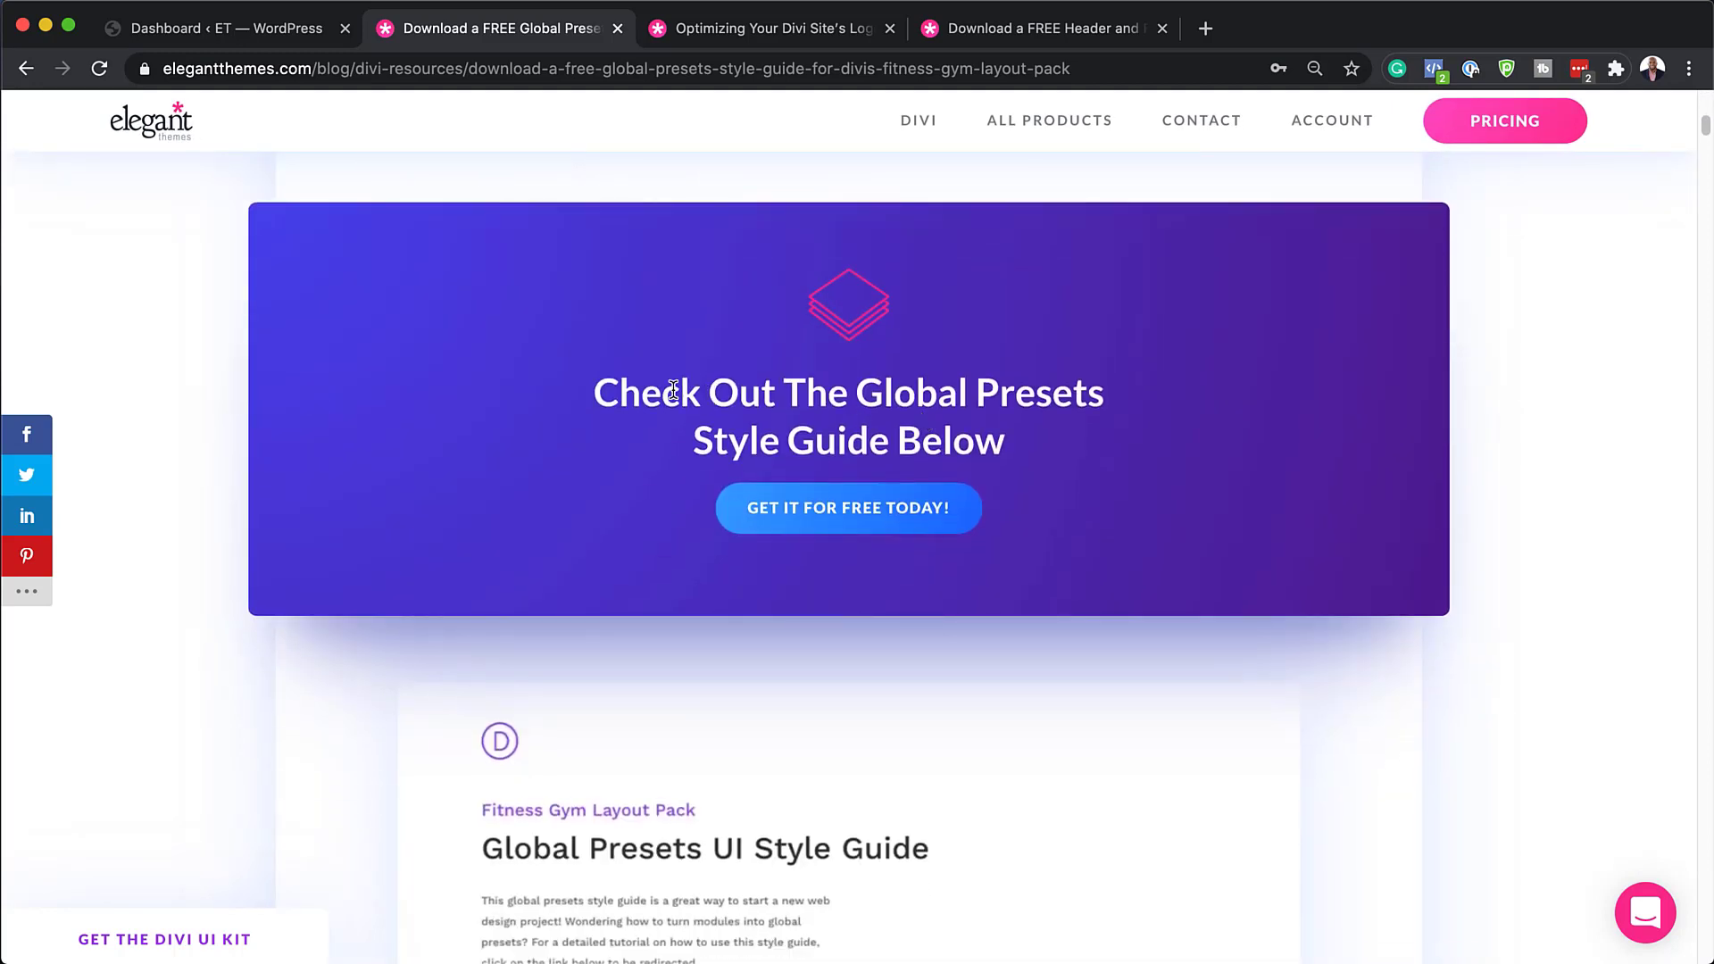
click(844, 518)
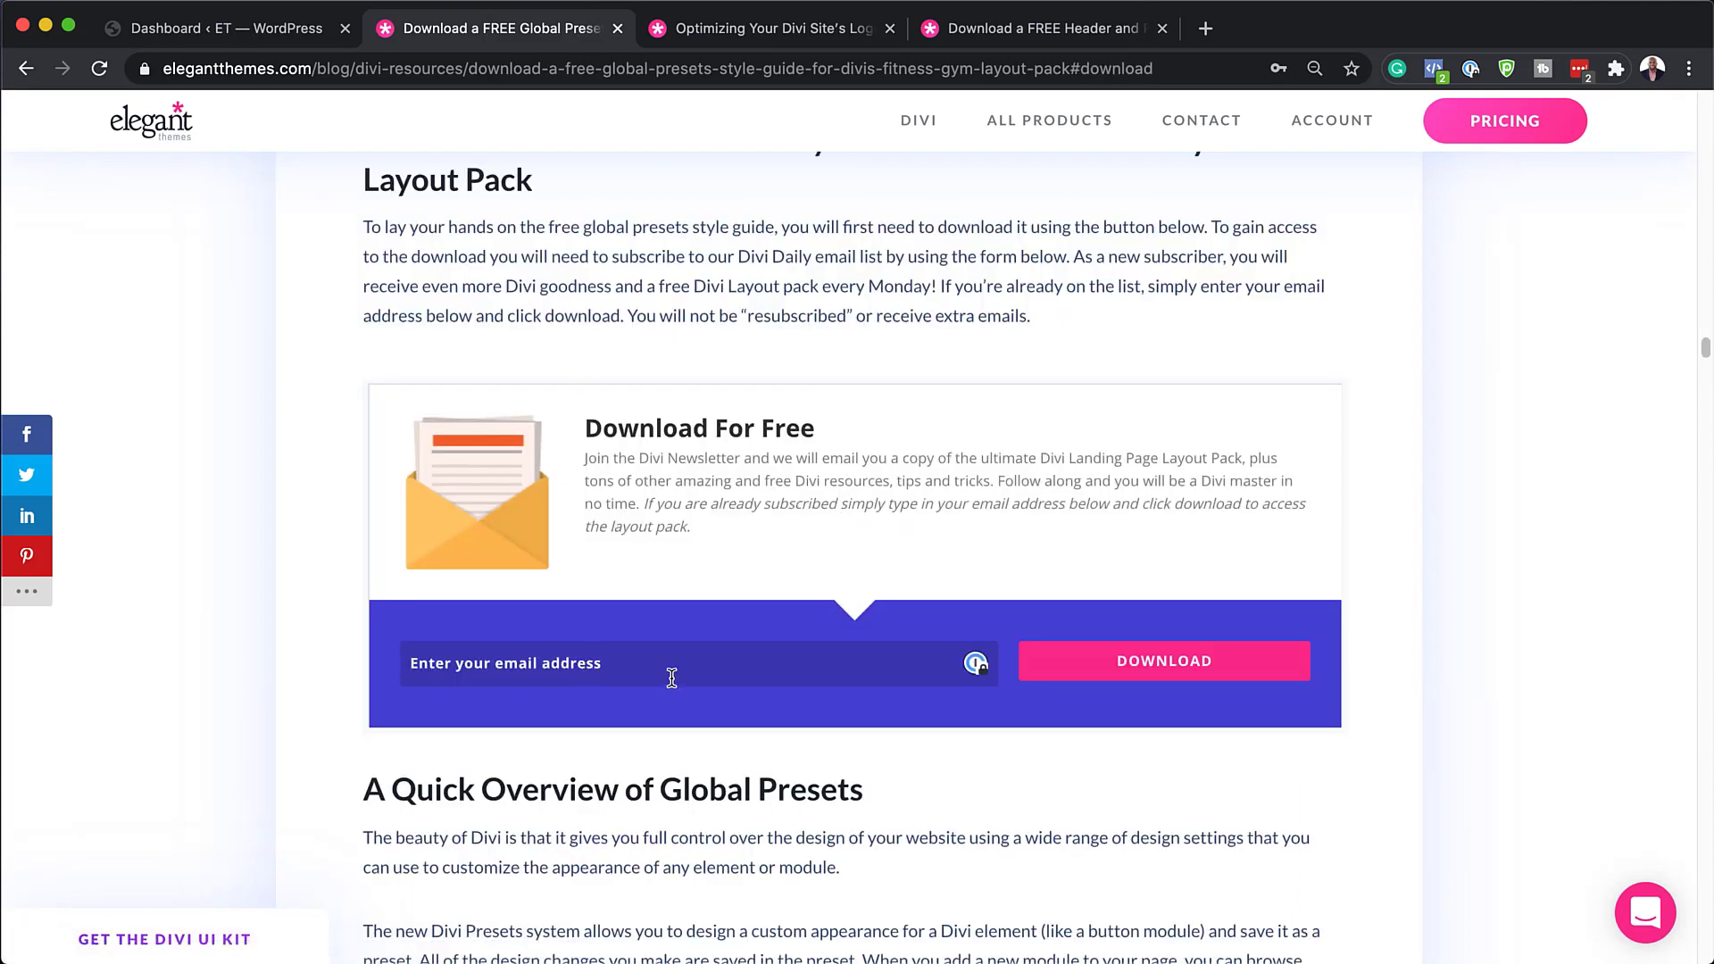
key(super+v)
click(1140, 676)
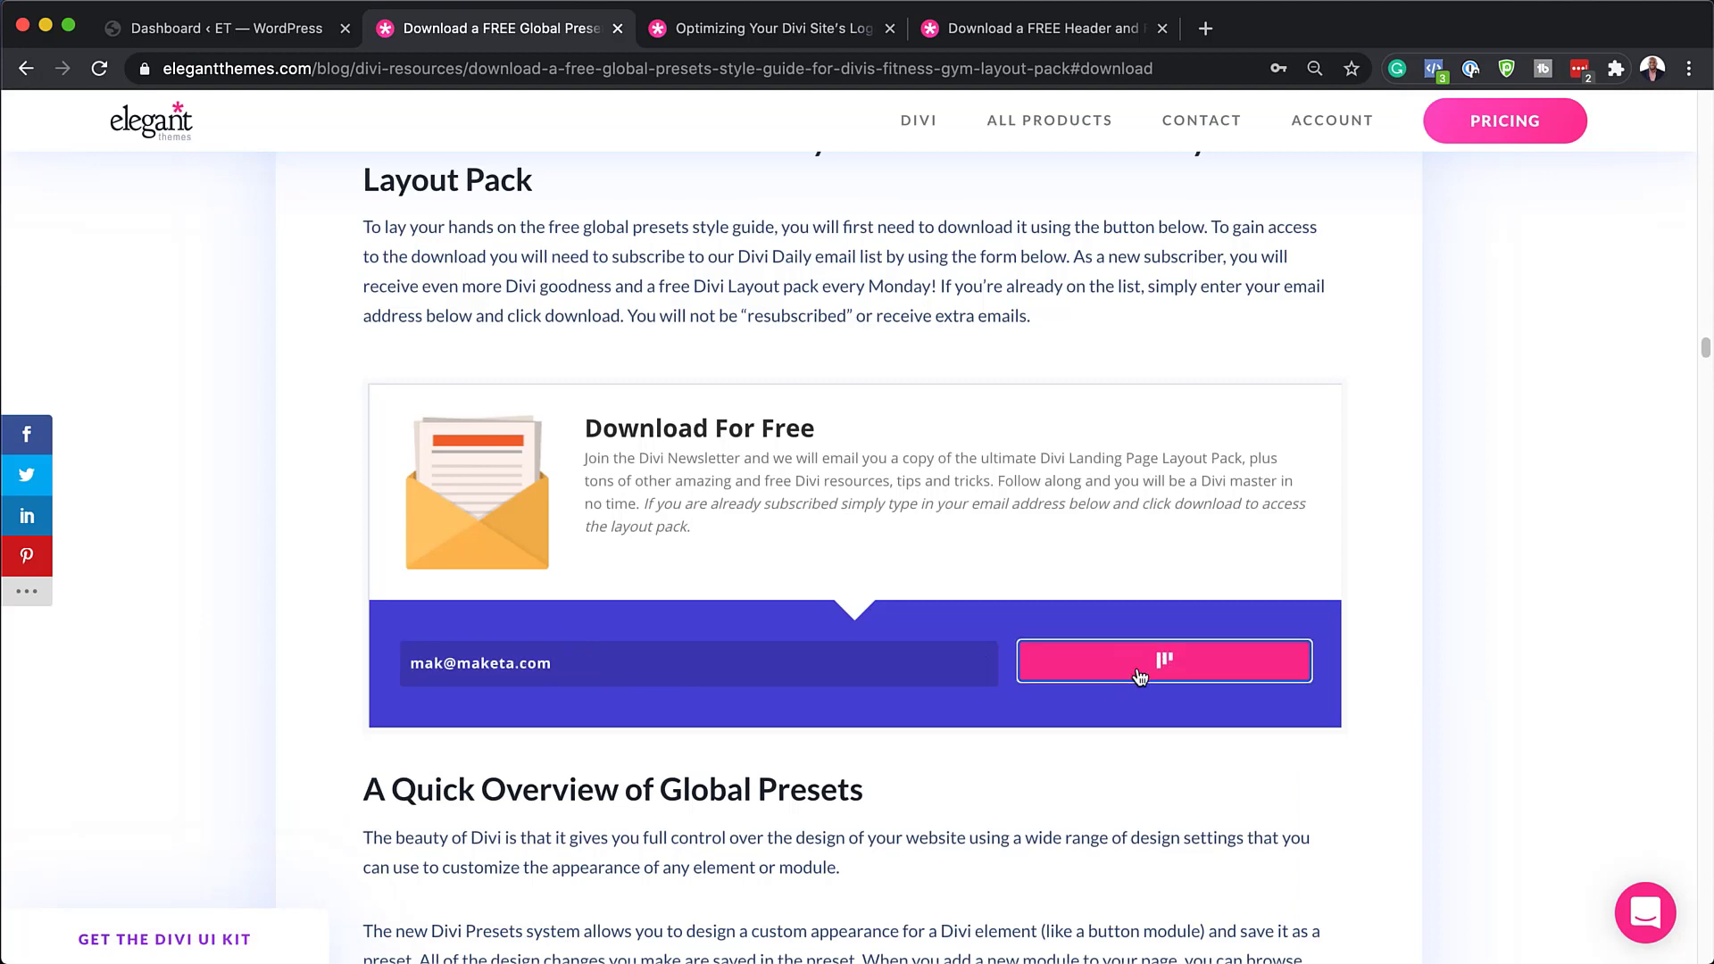
click(832, 371)
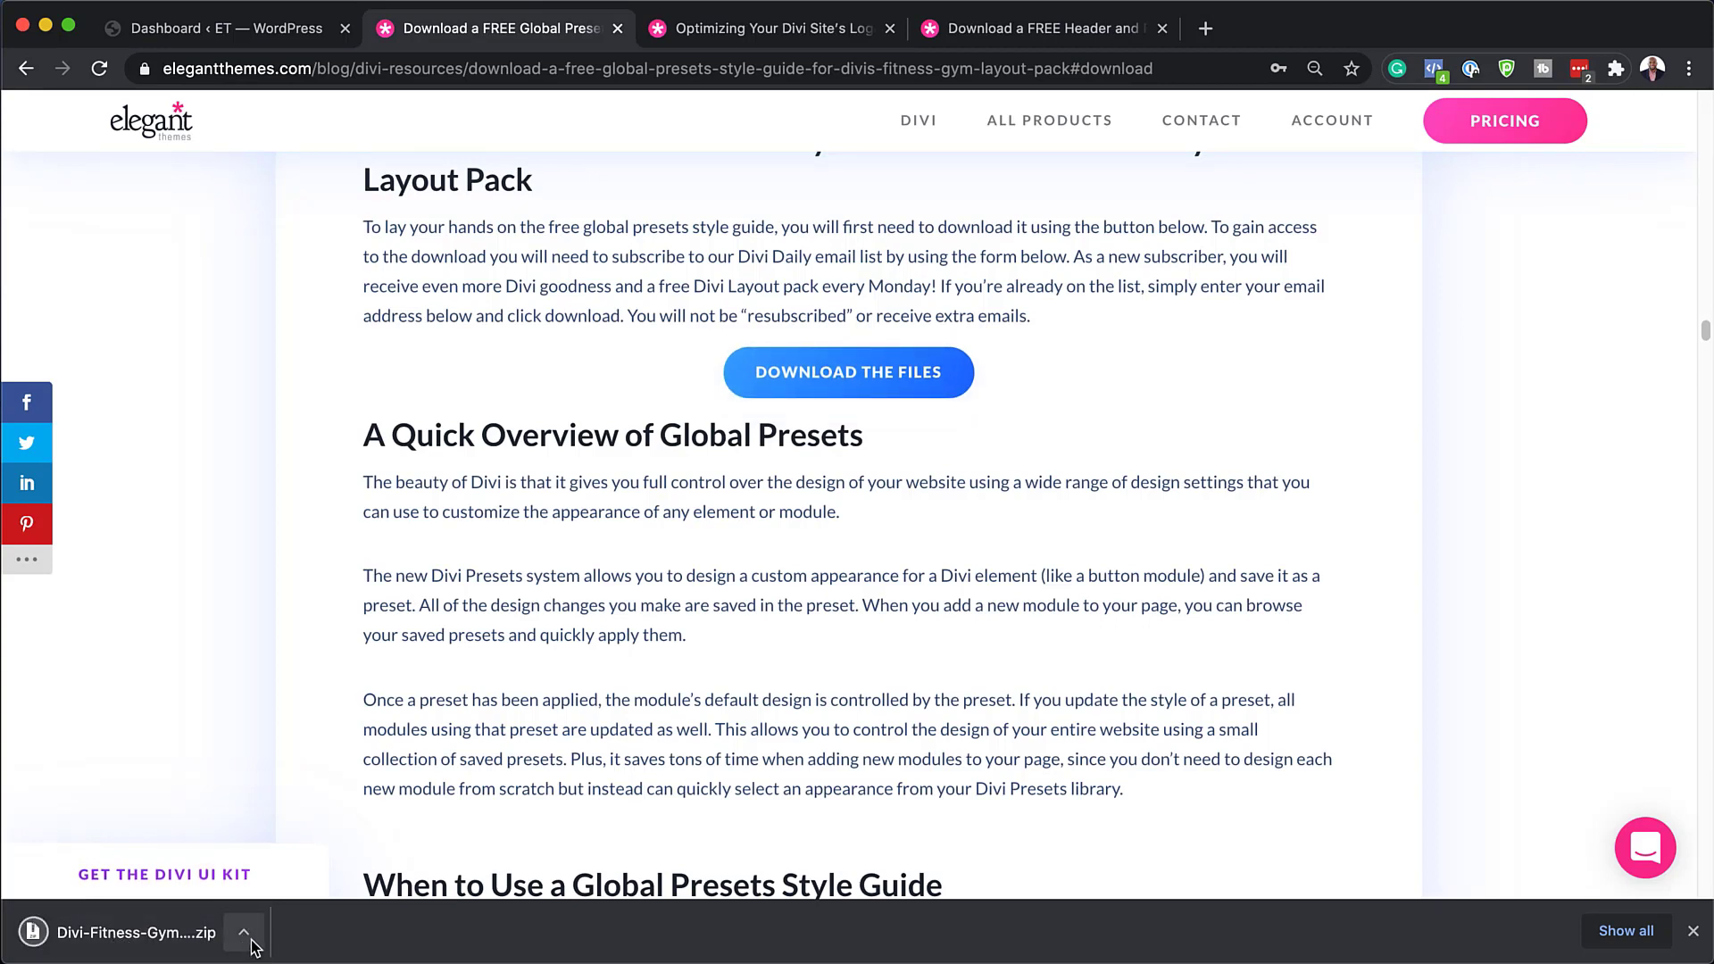
Show the downloaded zip in Finder, extract Divi-Fitness-Gym-Global-Presets-Style-Guide-Layout.json, and dismiss the browser's download bar.
click(251, 939)
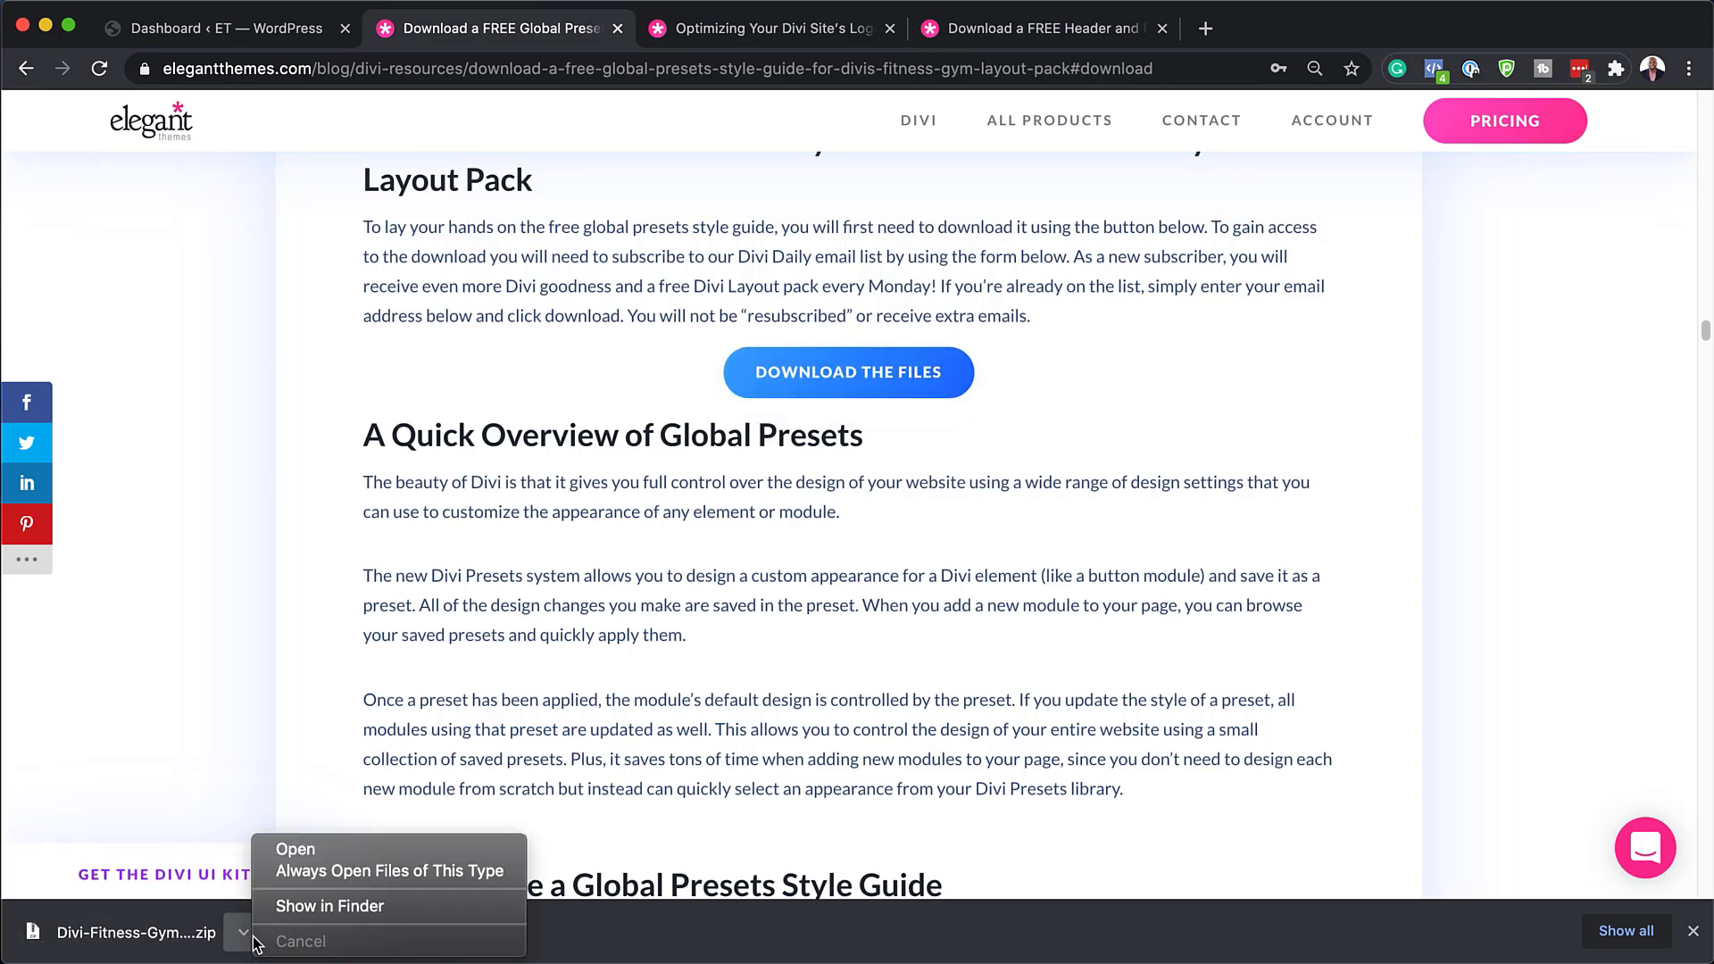
click(290, 907)
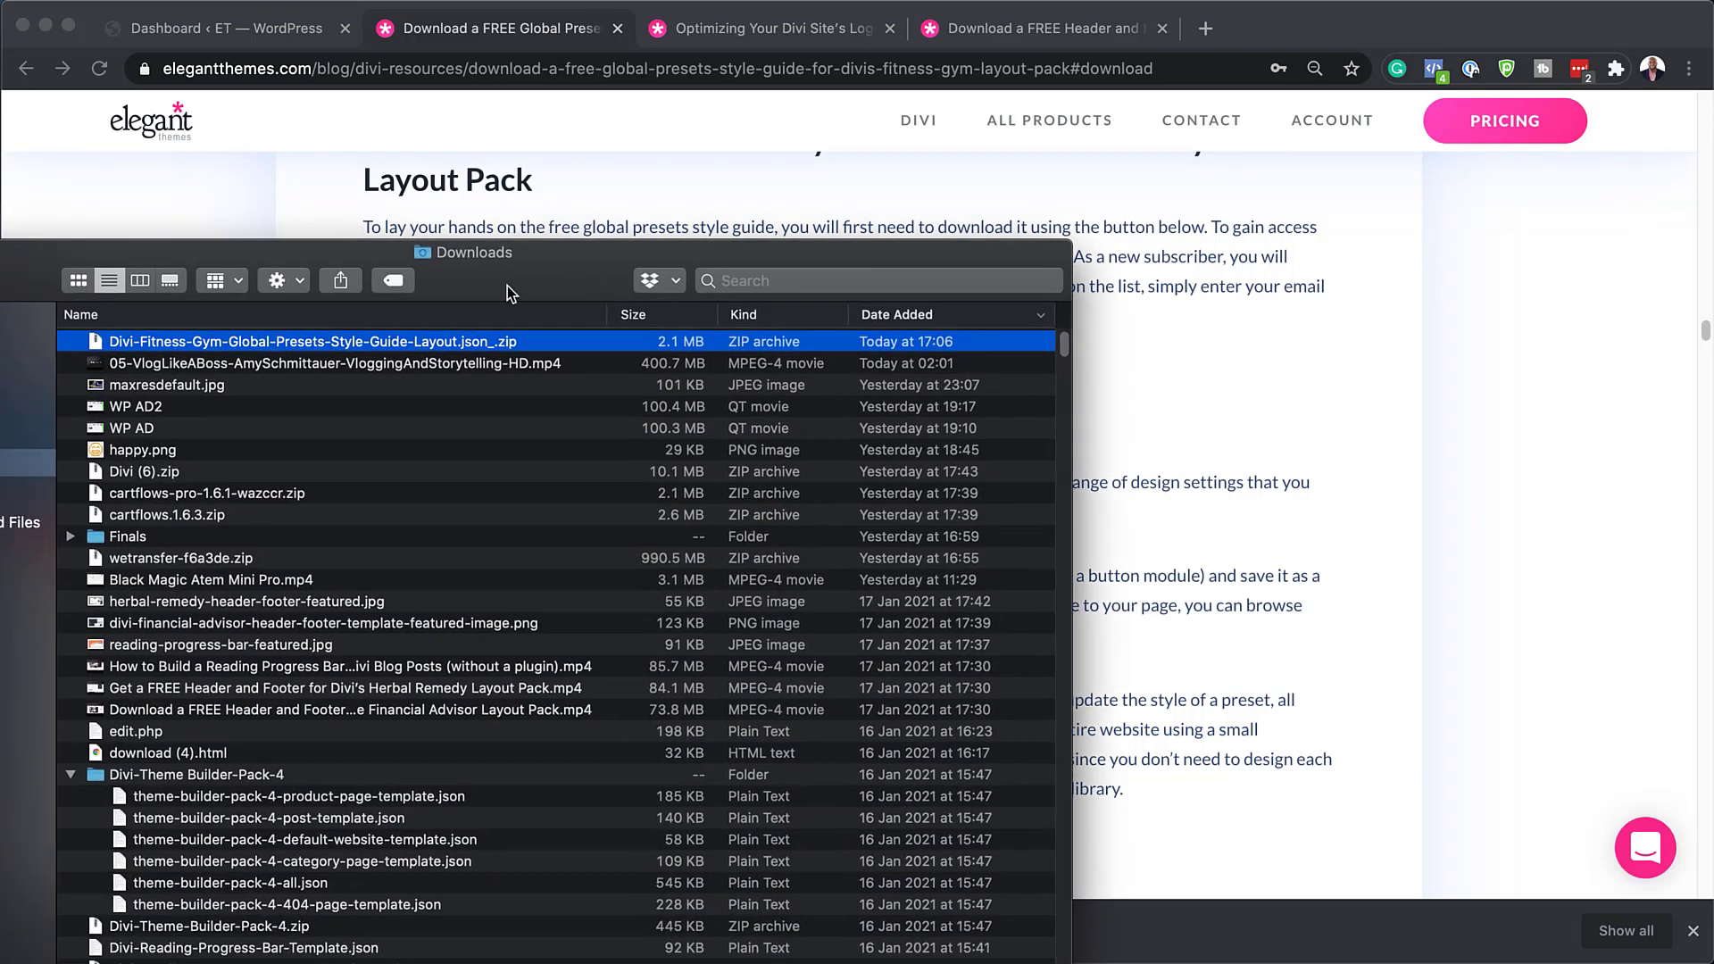
drag(507, 285, 731, 289)
double_click(272, 361)
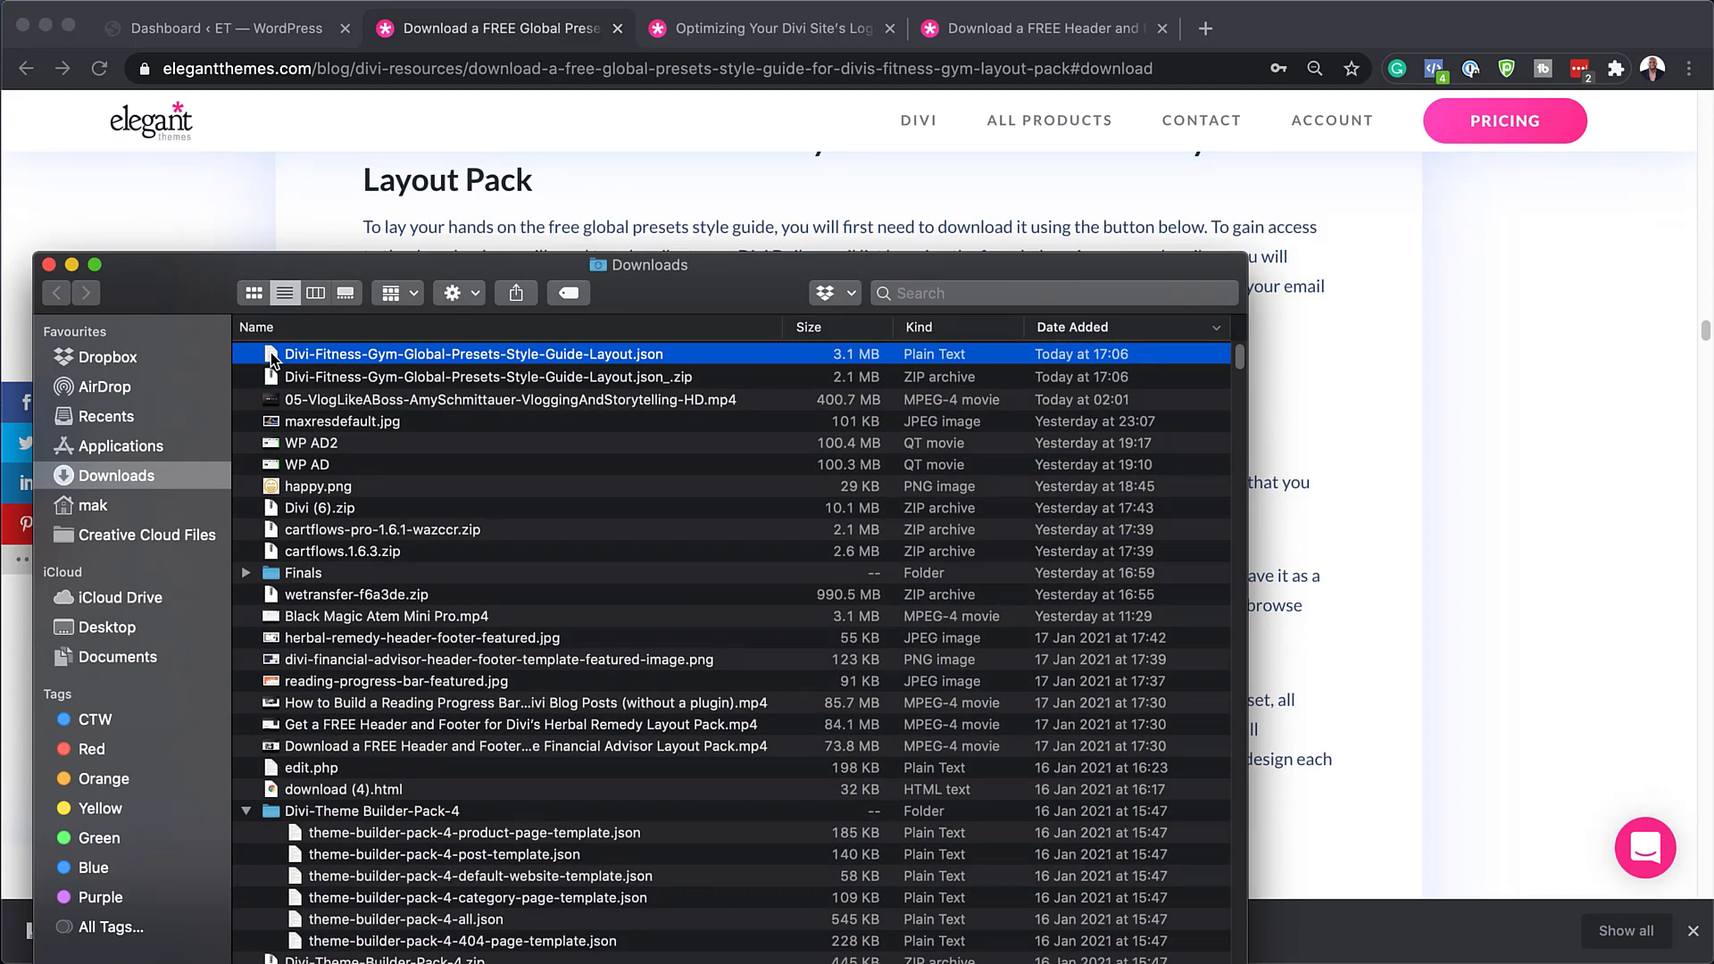
drag(188, 281, 0, 472)
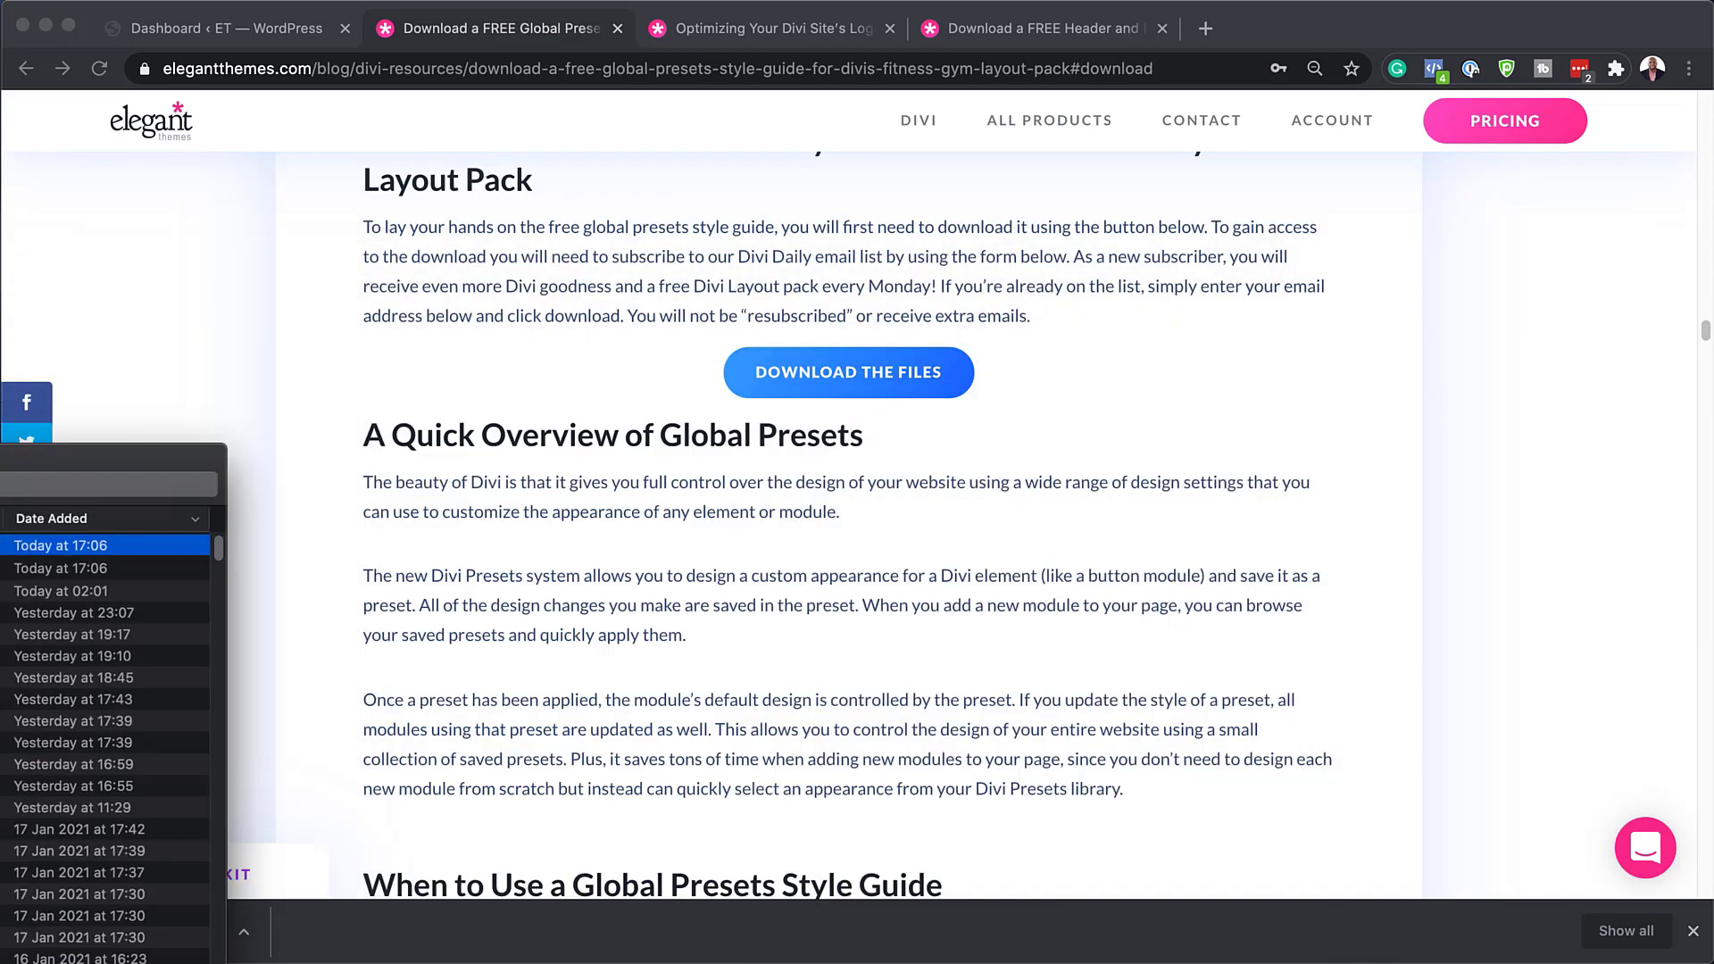
key(super+w)
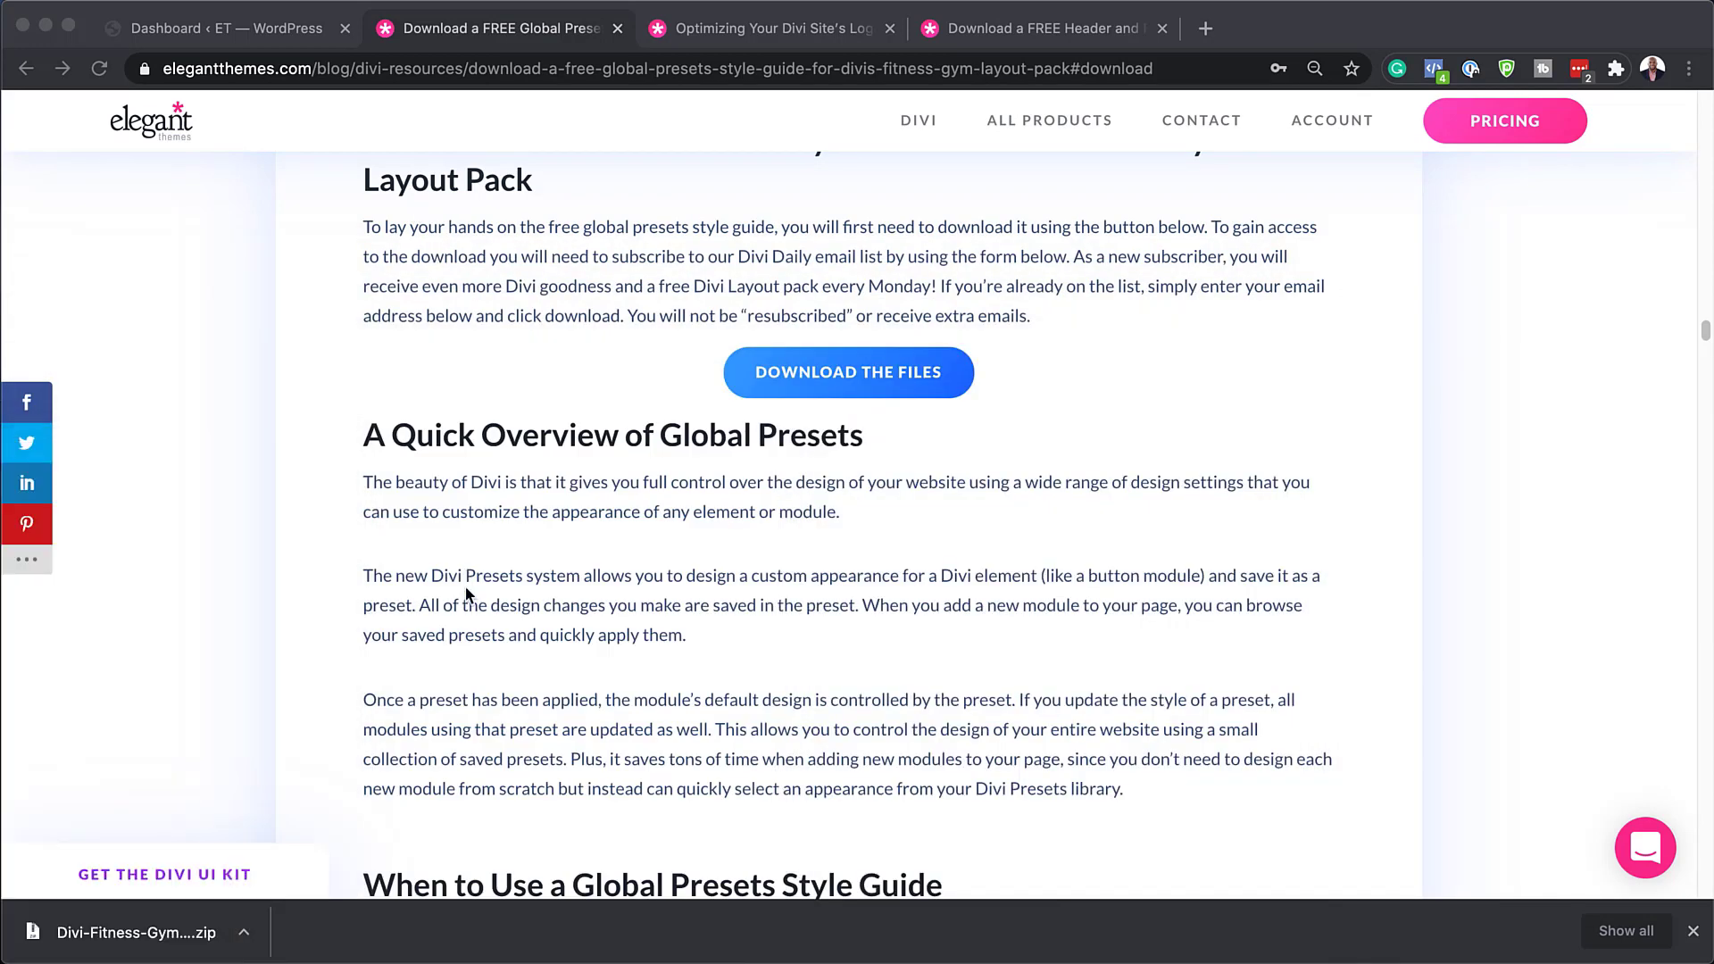
click(1695, 933)
click(1694, 933)
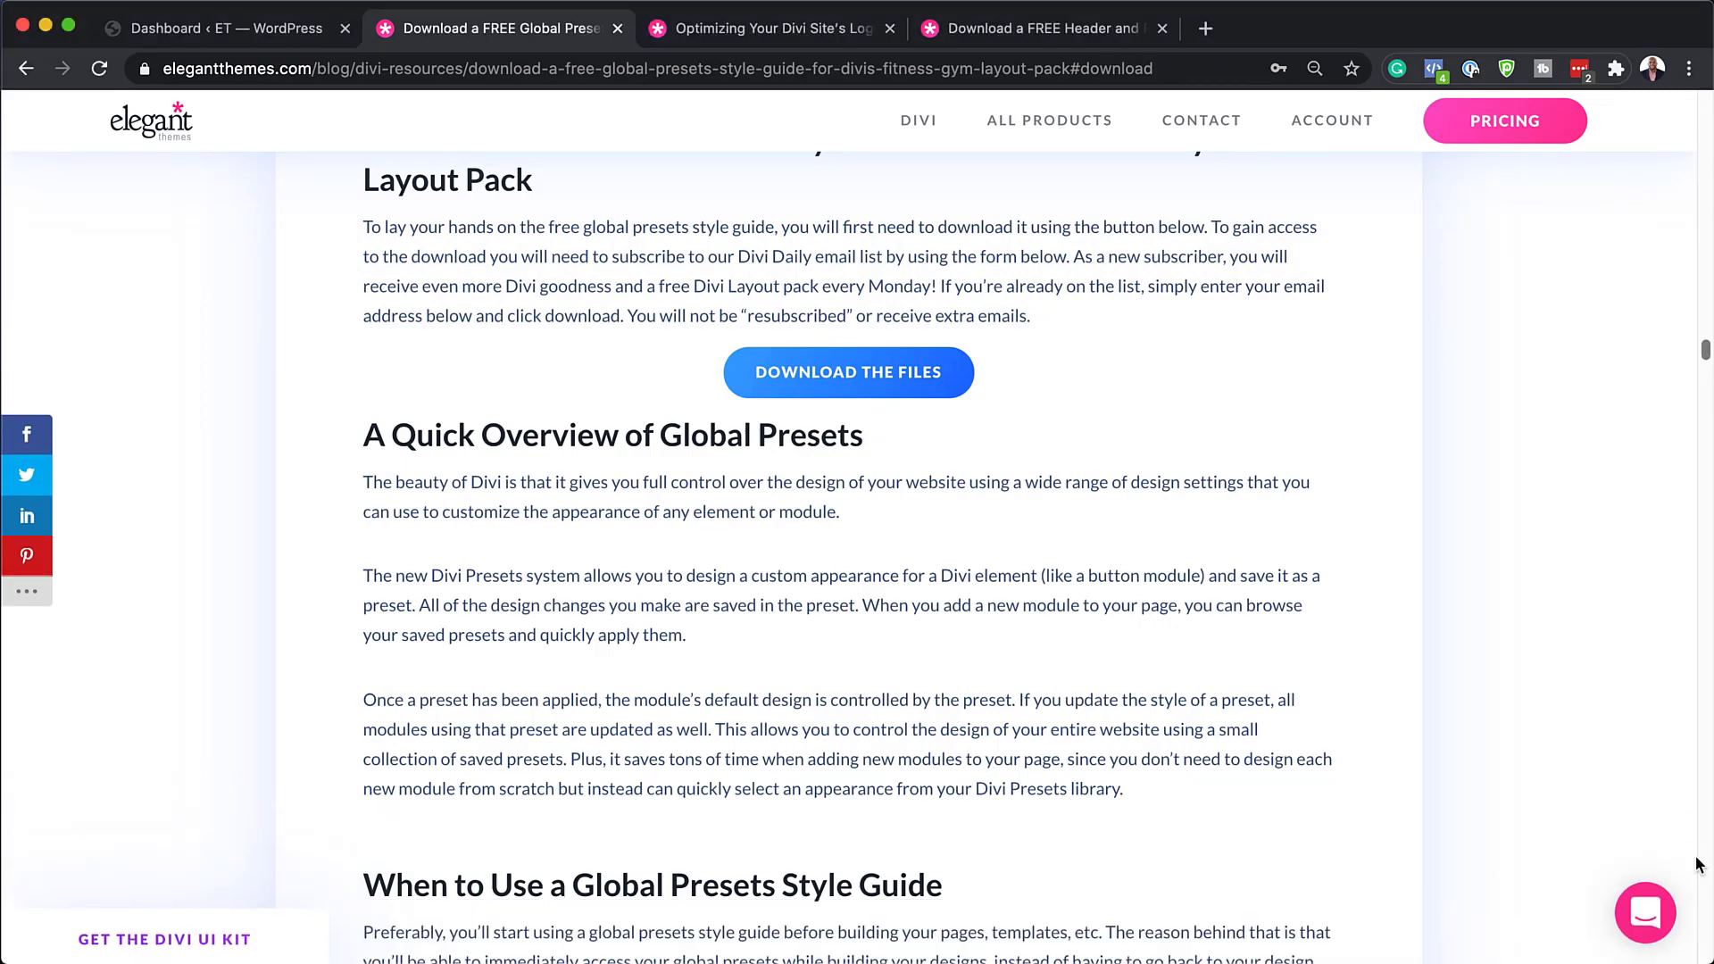
Open the Divi Library in the WordPress dashboard and trash the divi-column-outlines-layout entry.
click(268, 35)
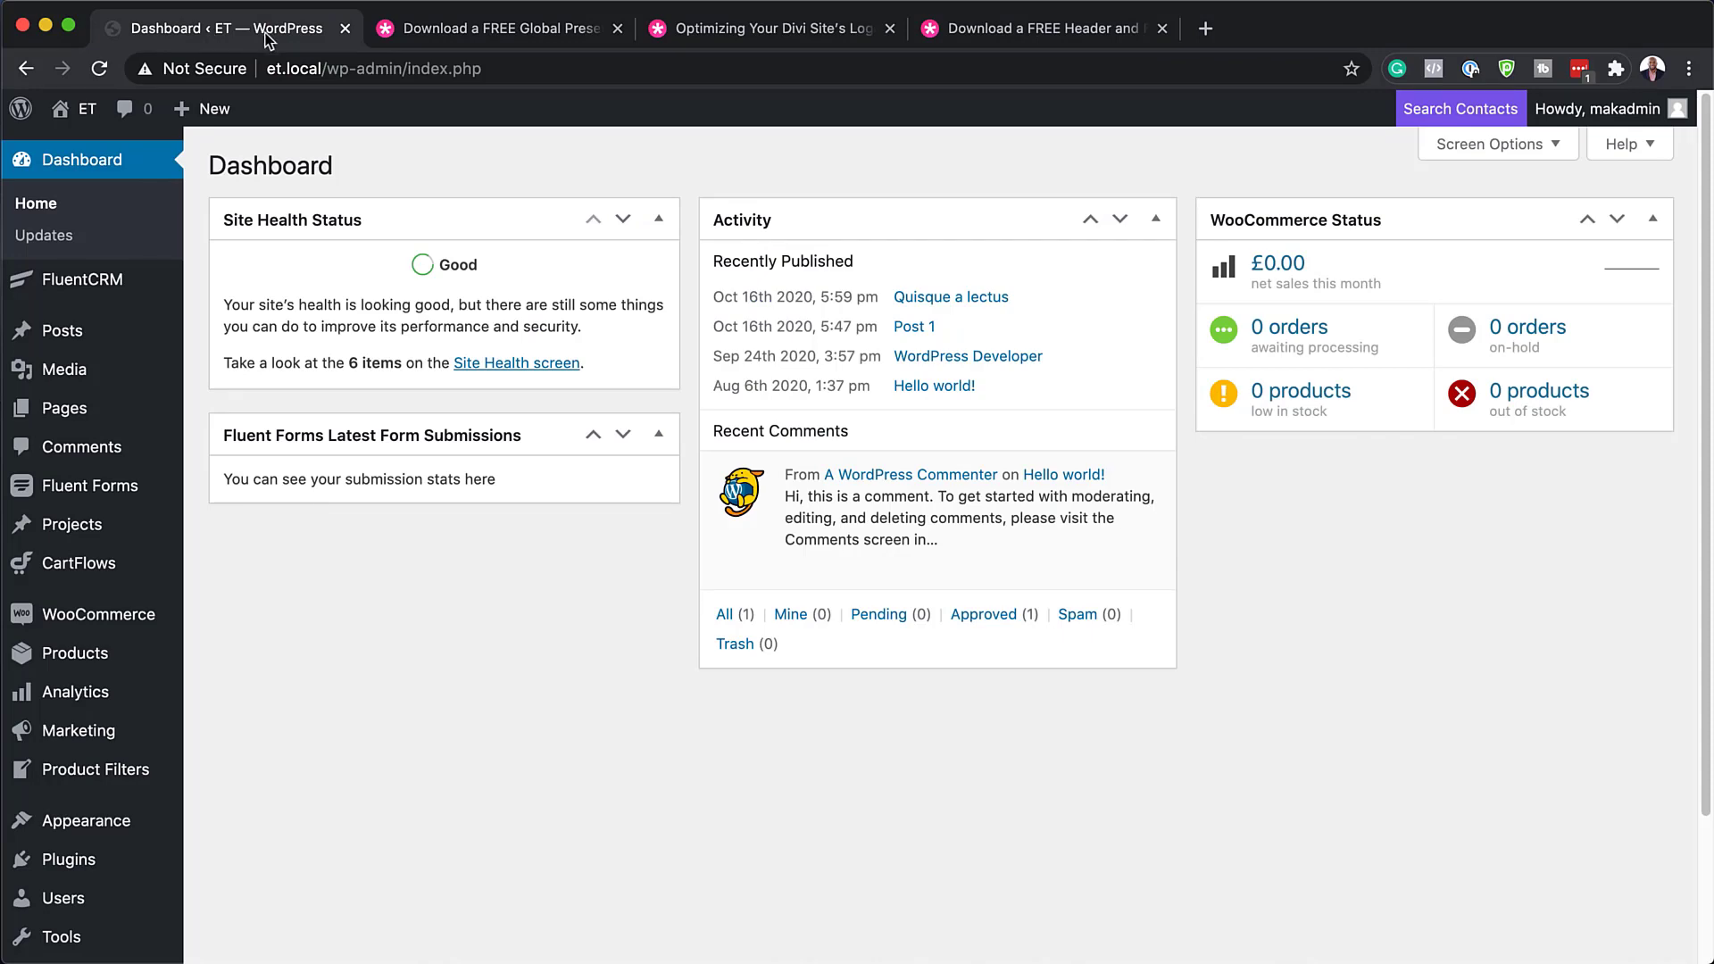
scroll(35, 893, down, 3)
mouse_move(76, 892)
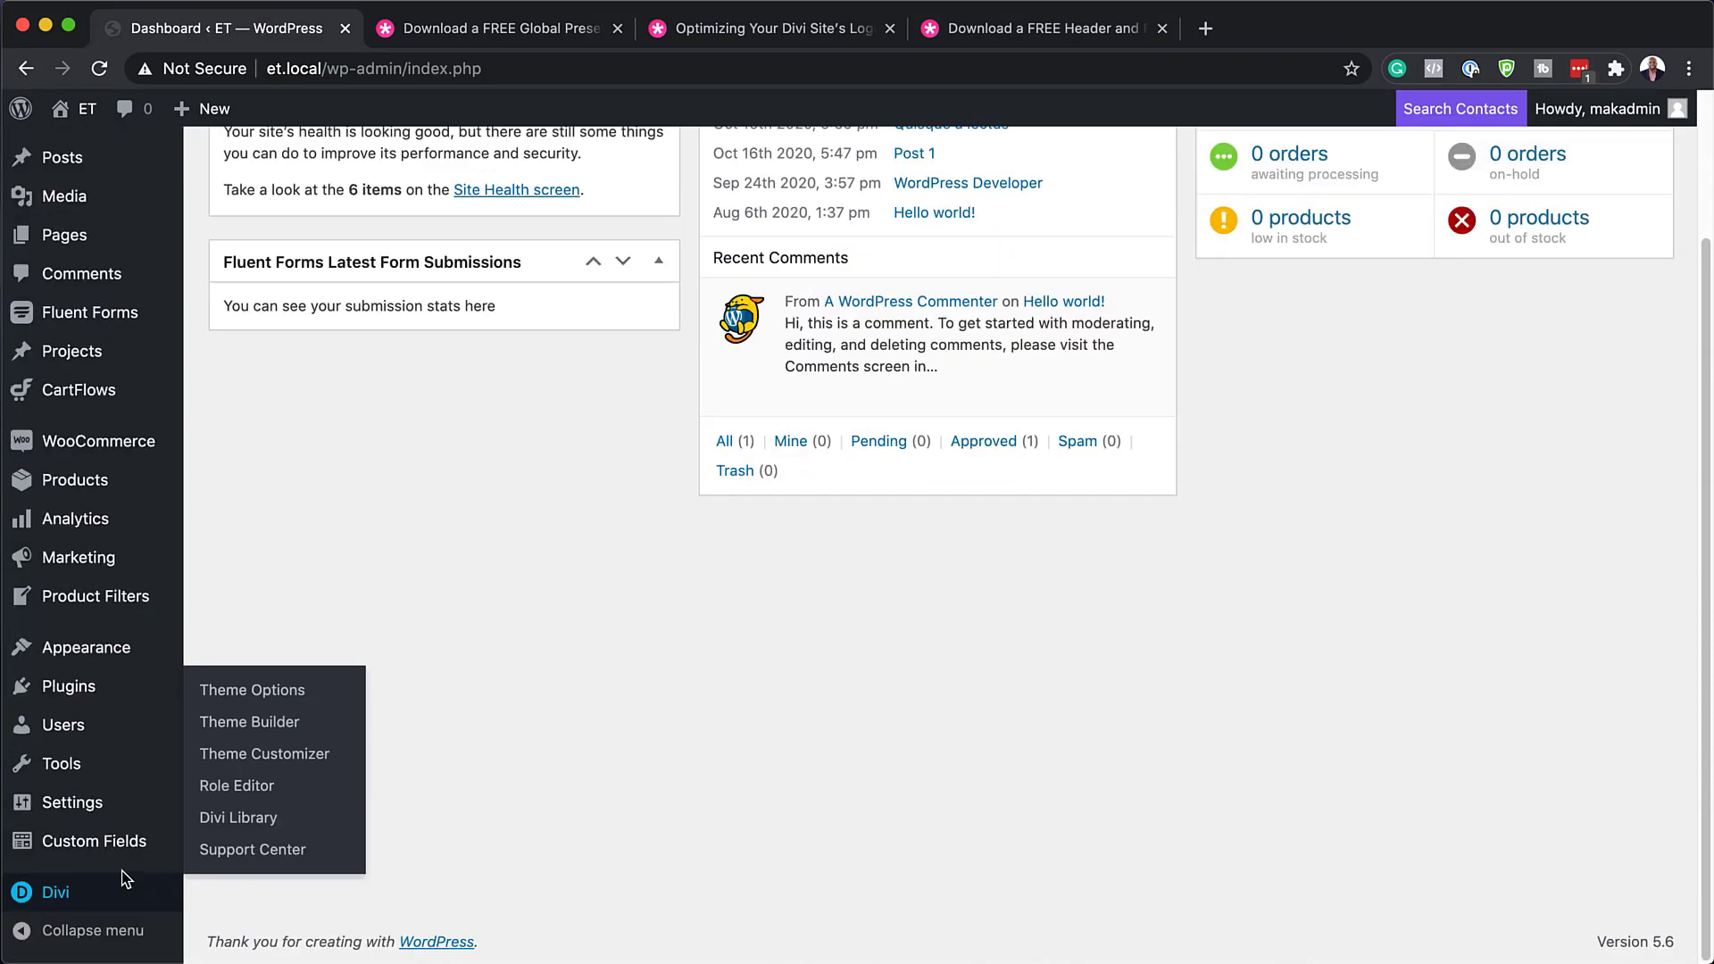
click(263, 819)
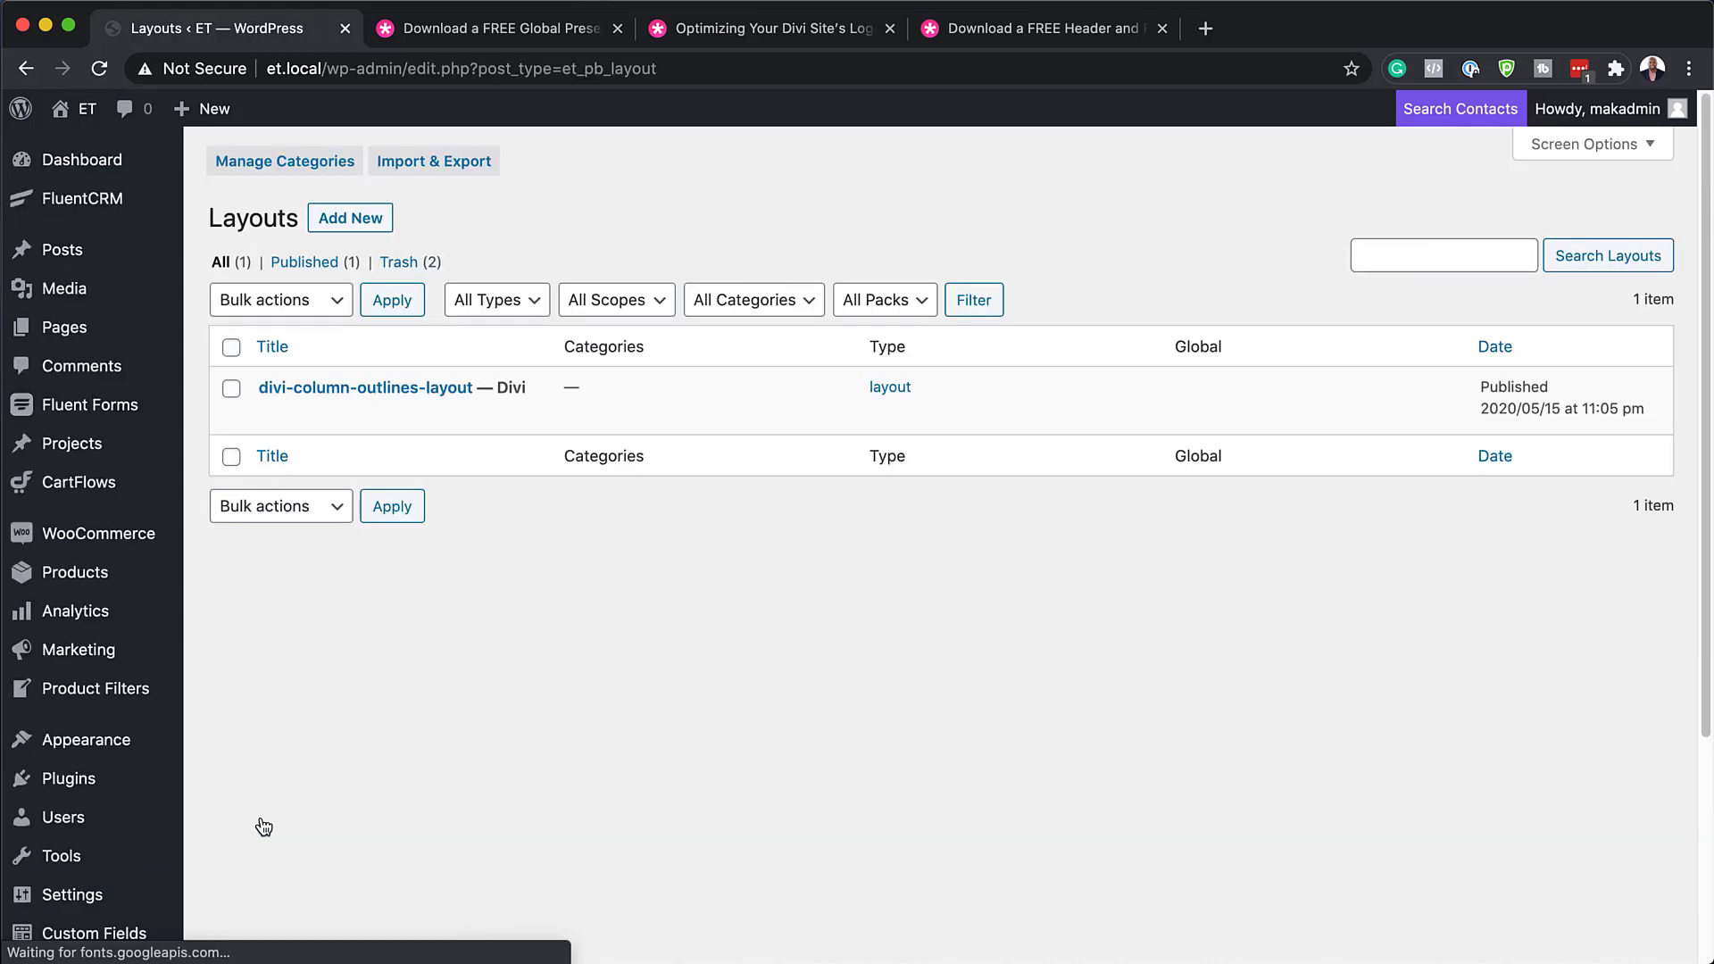
click(232, 348)
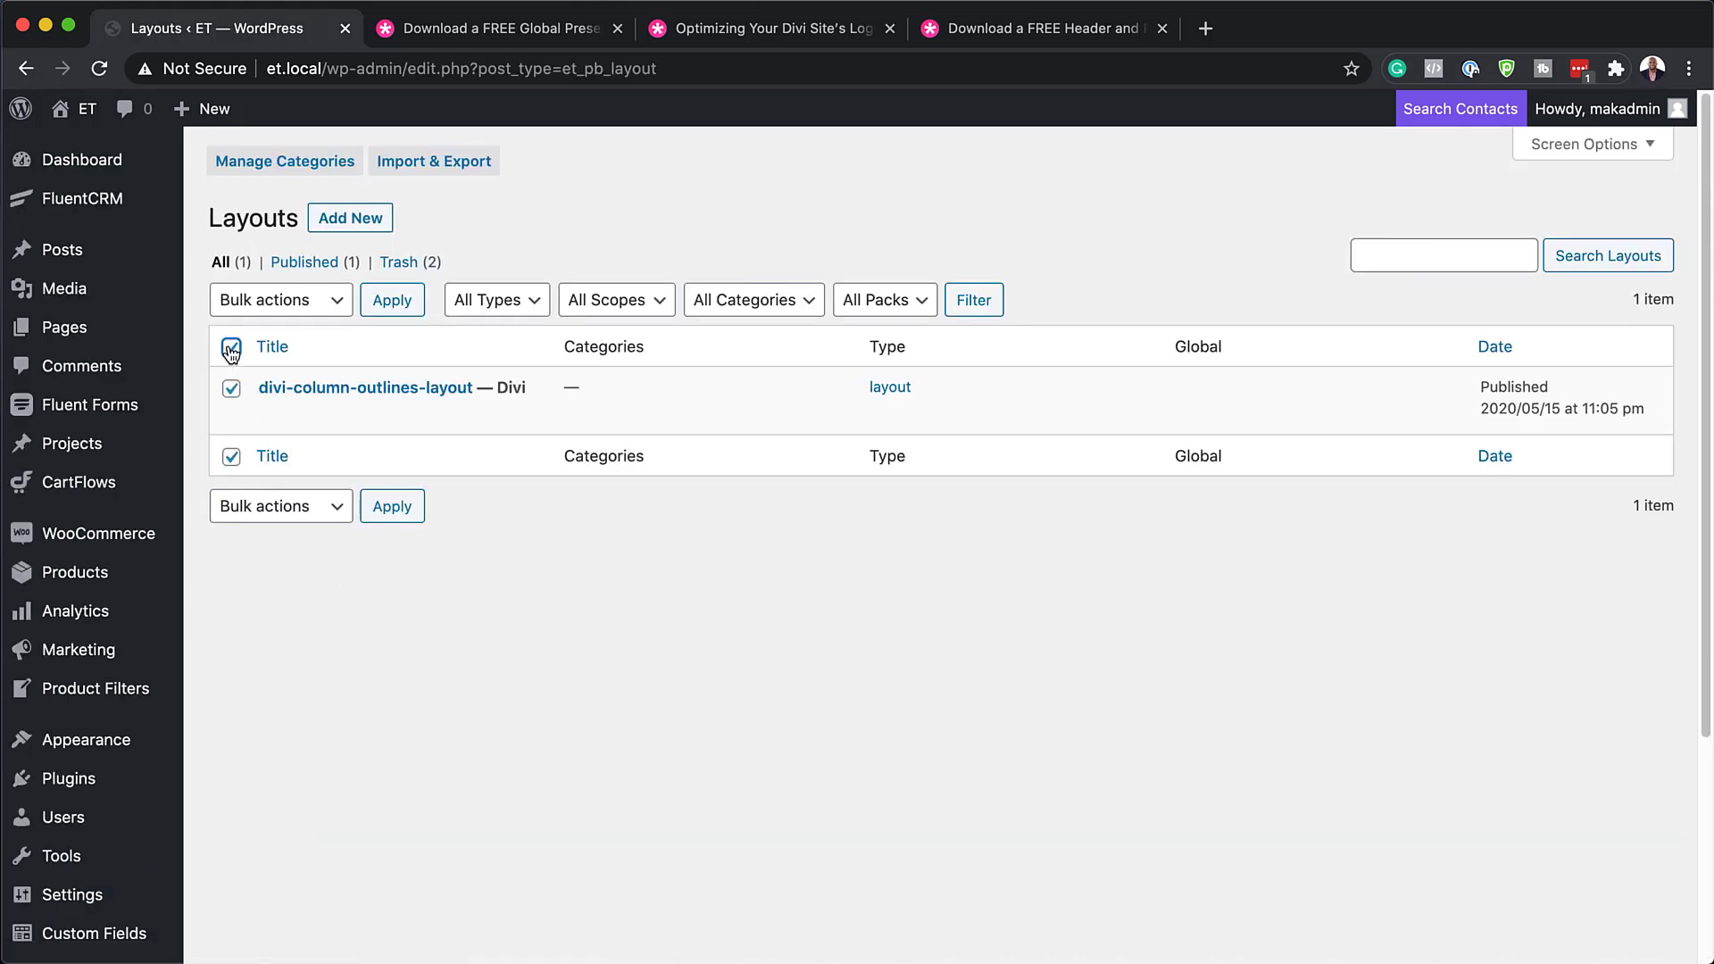
mouse_move(371, 388)
click(400, 414)
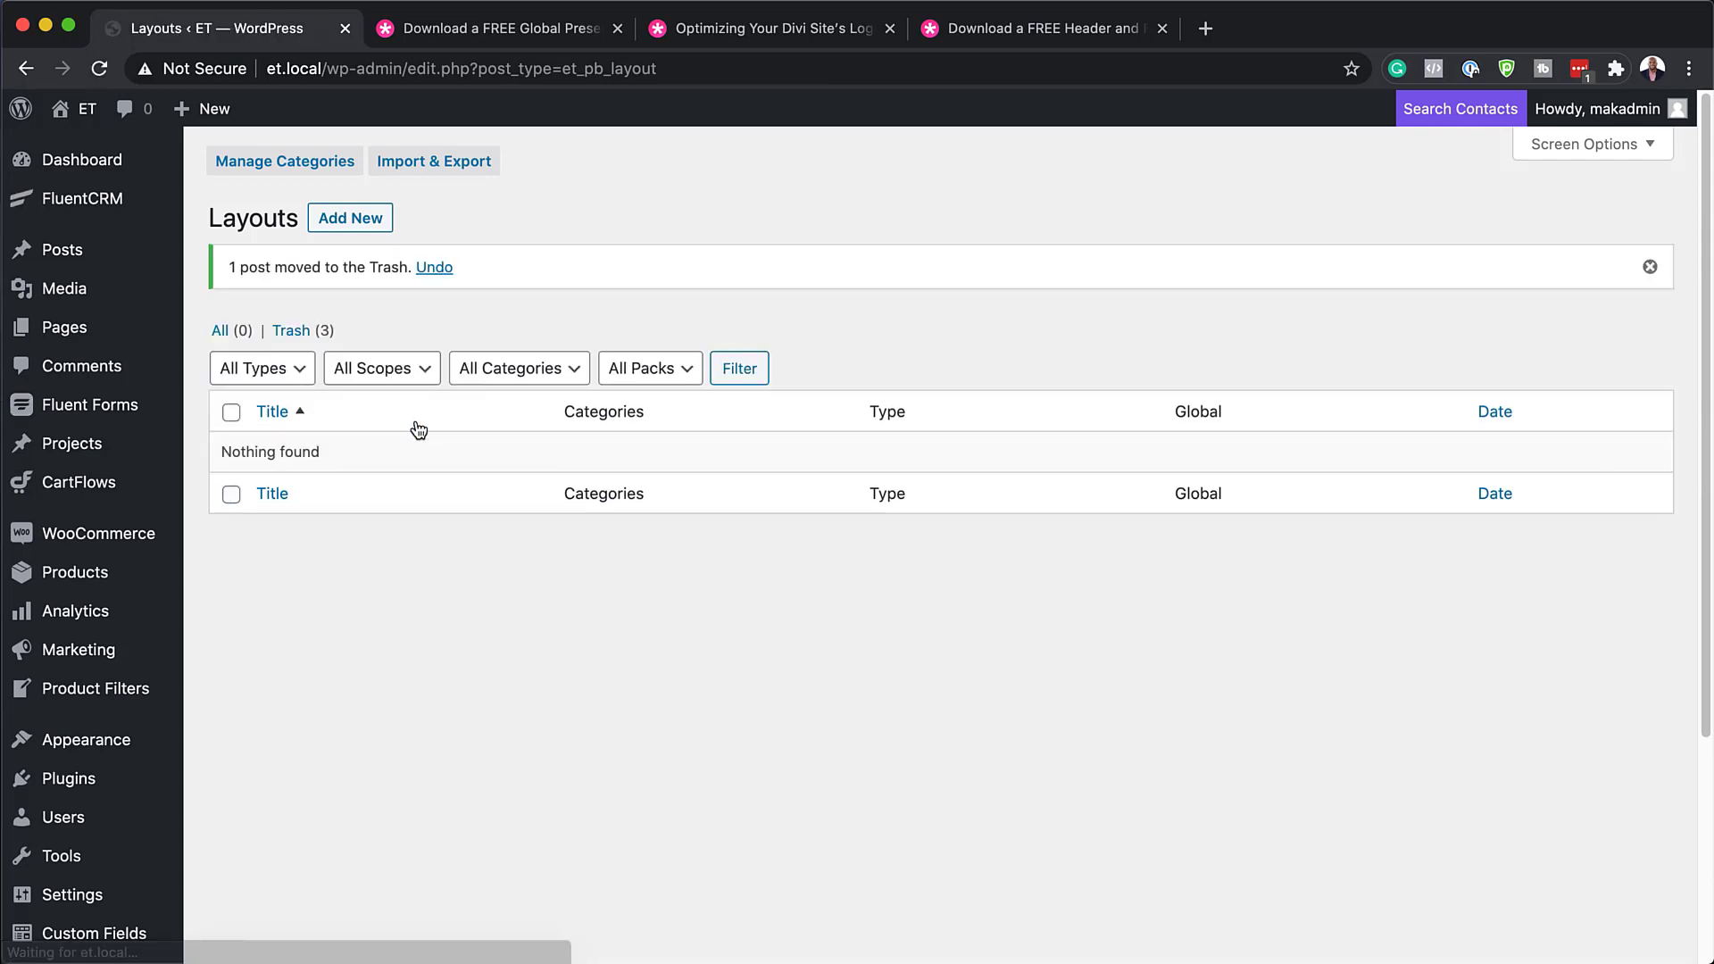
Import Divi-Fitness-Gym-Global-Presets-Style-Guide-Layout.json from Downloads into the Divi Library, leaving Import Presets off.
click(451, 160)
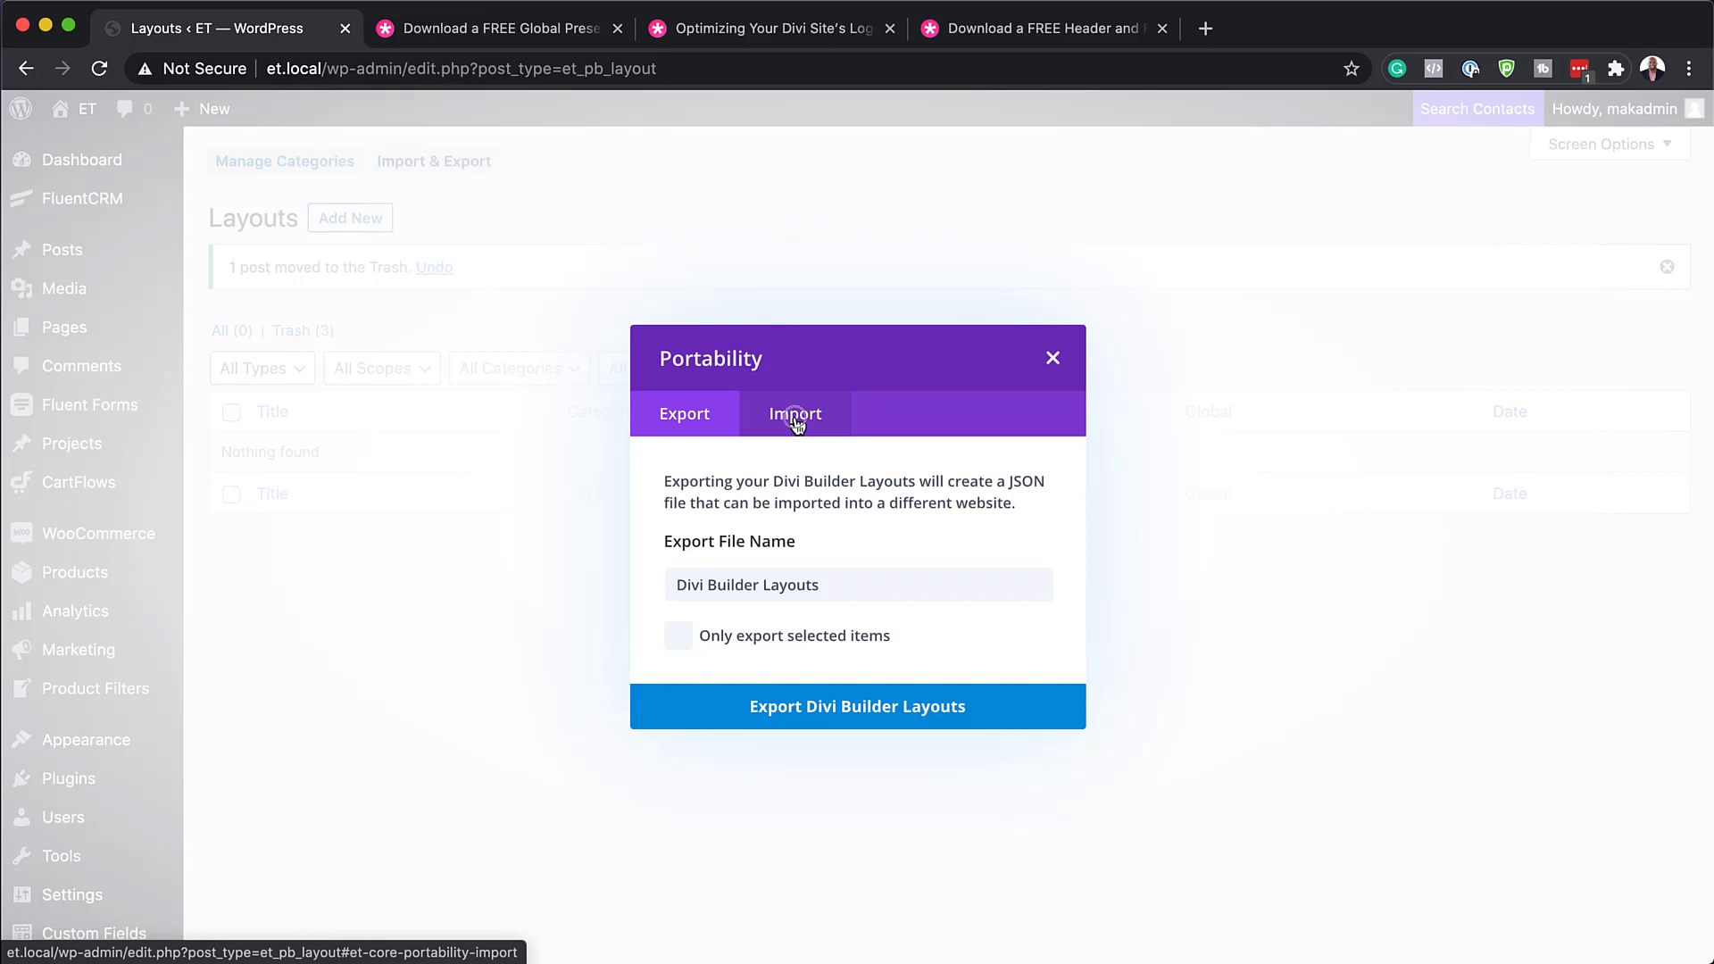
click(795, 415)
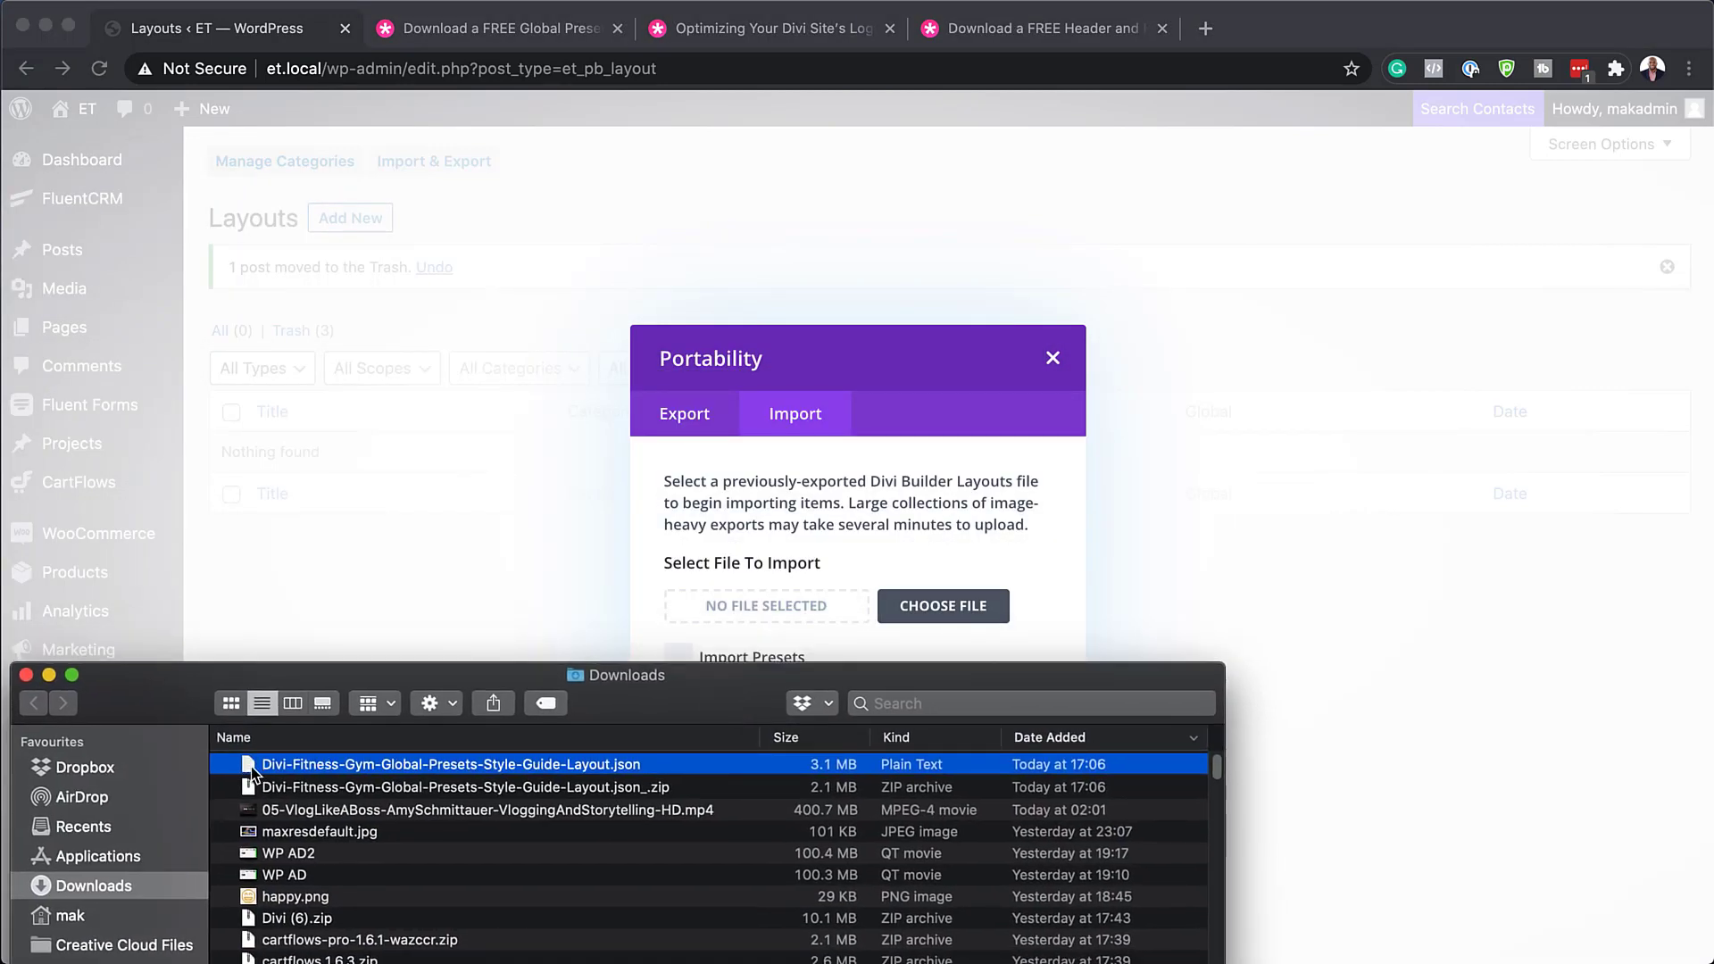
drag(252, 773, 698, 593)
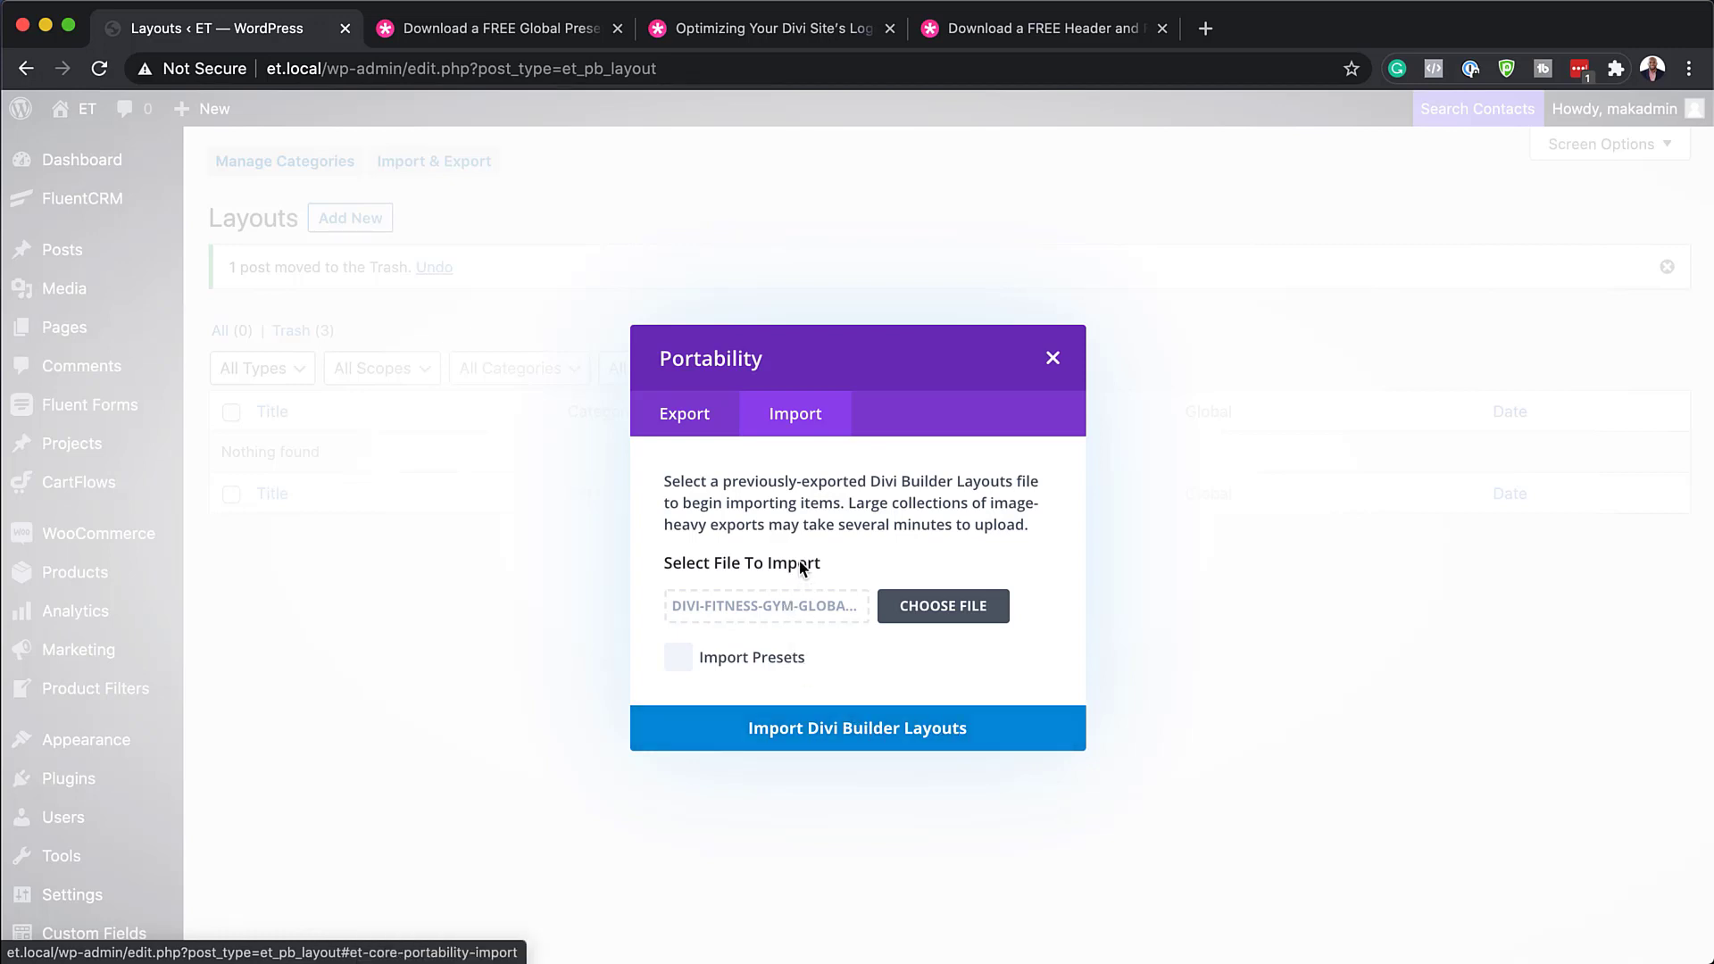
click(895, 737)
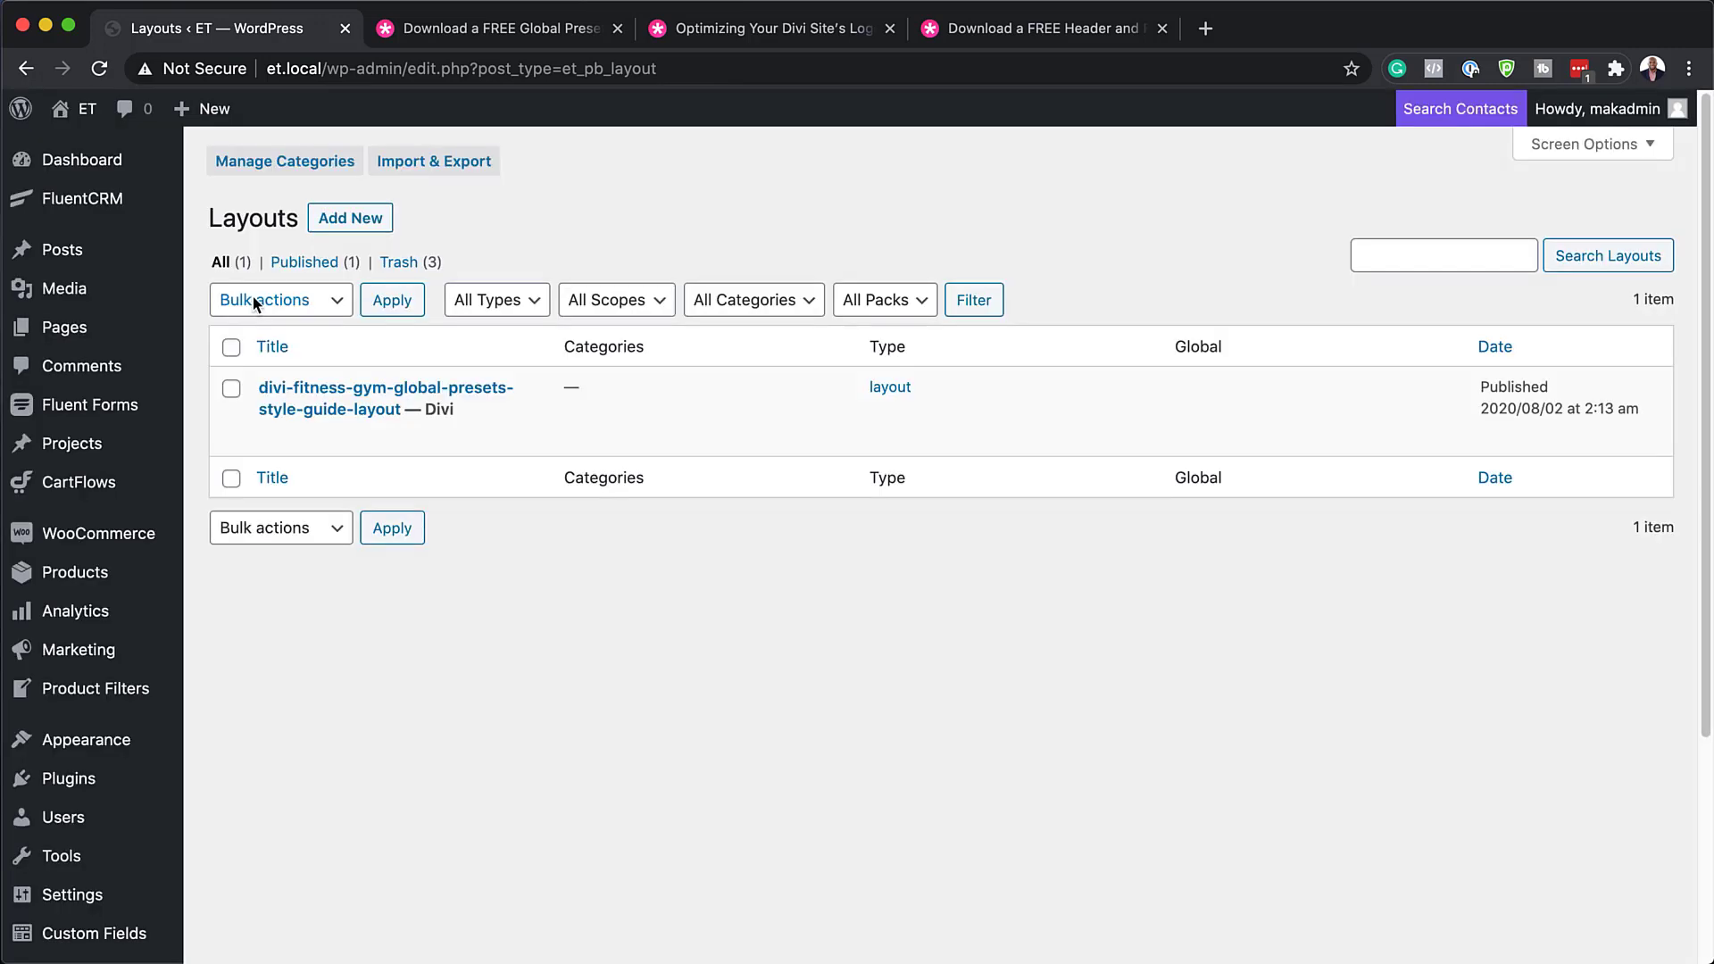
Change the green swatch of the Color Pickers Default Palette in Divi Theme Options to dark blue #002354.
mouse_move(132, 431)
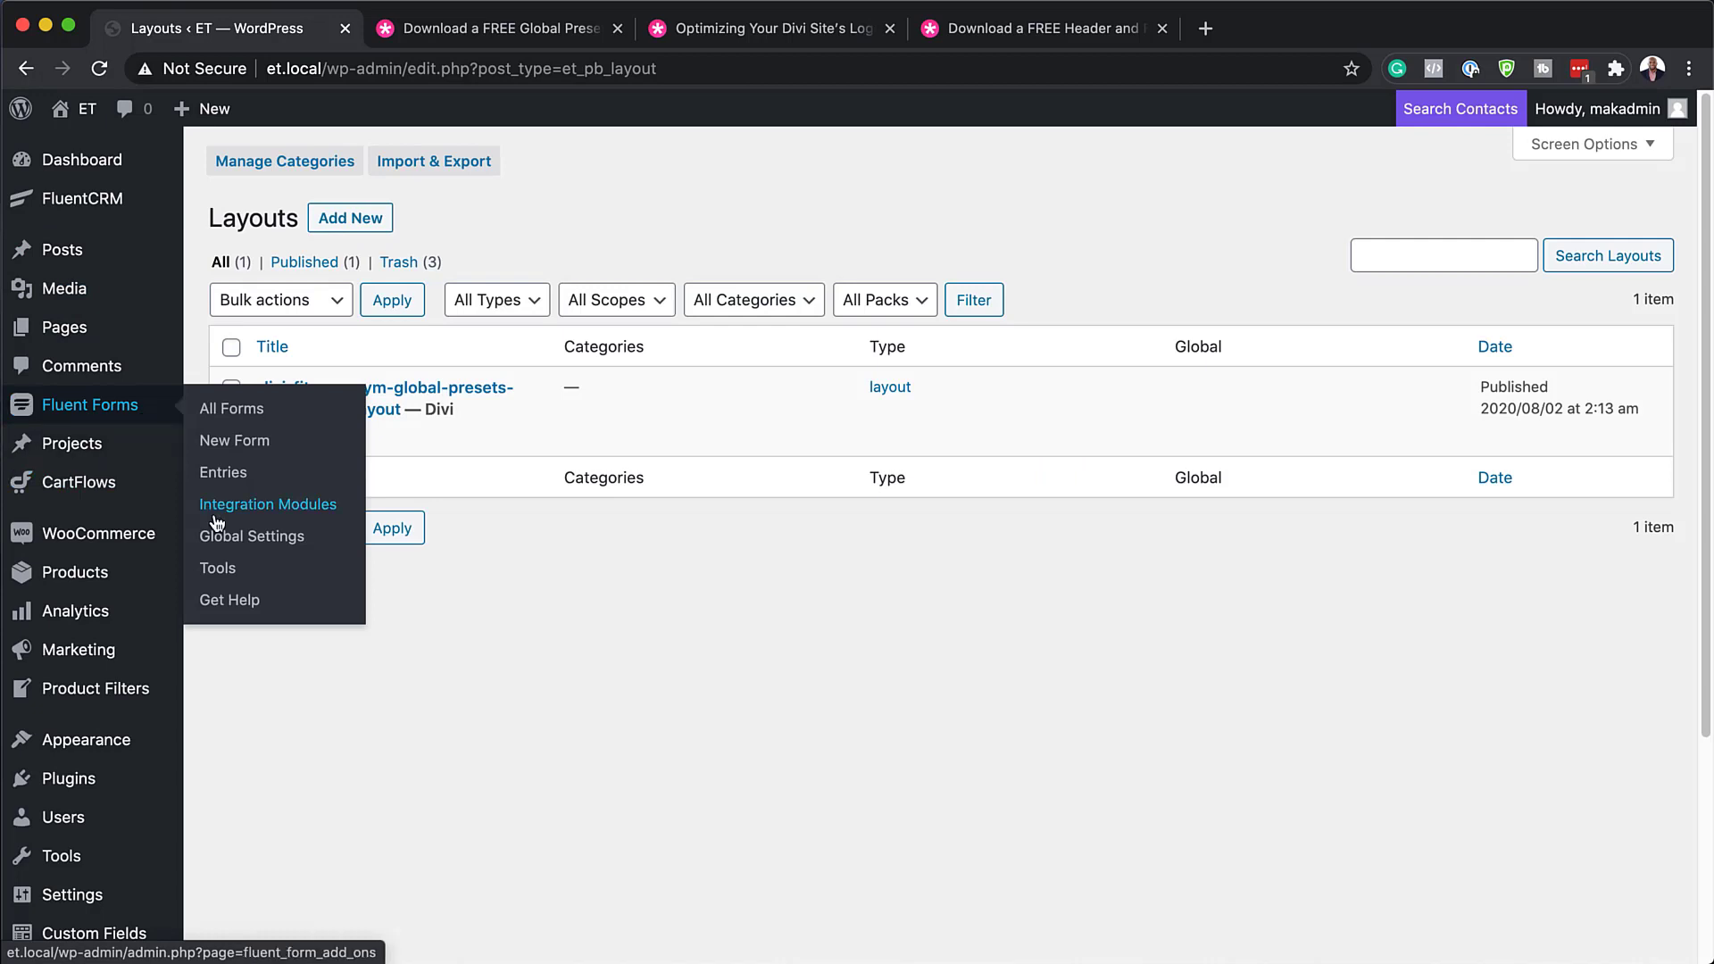
mouse_move(126, 499)
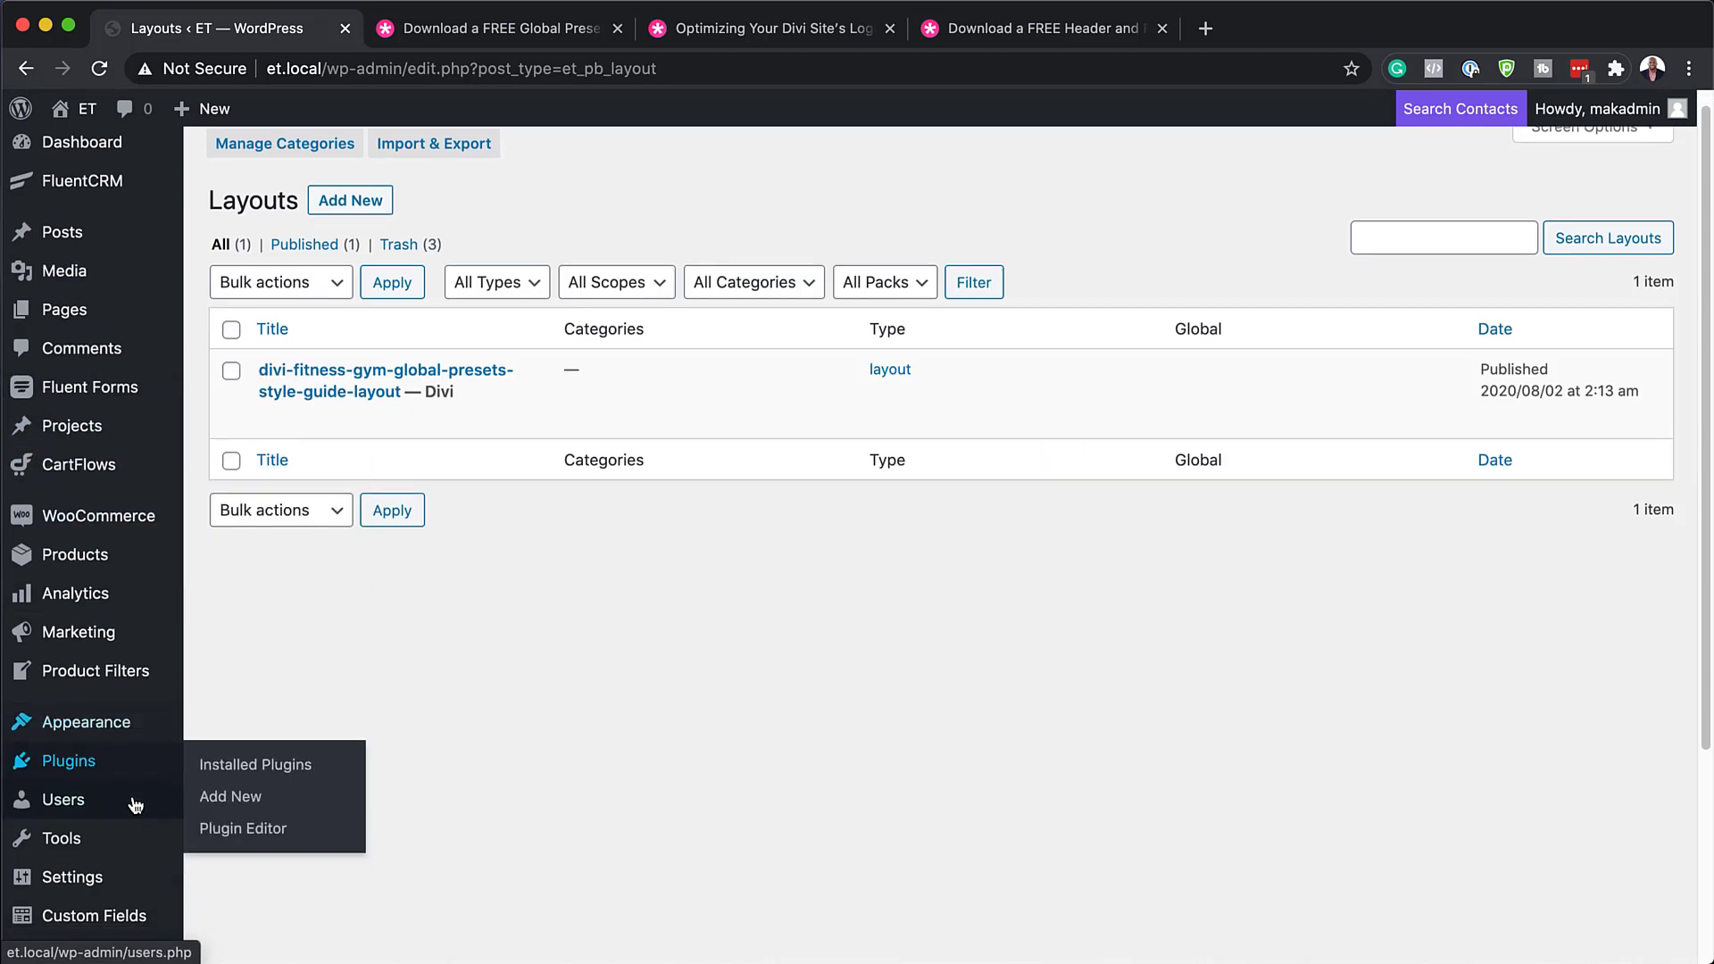
scroll(134, 794, down, 3)
scroll(134, 803, down, 1)
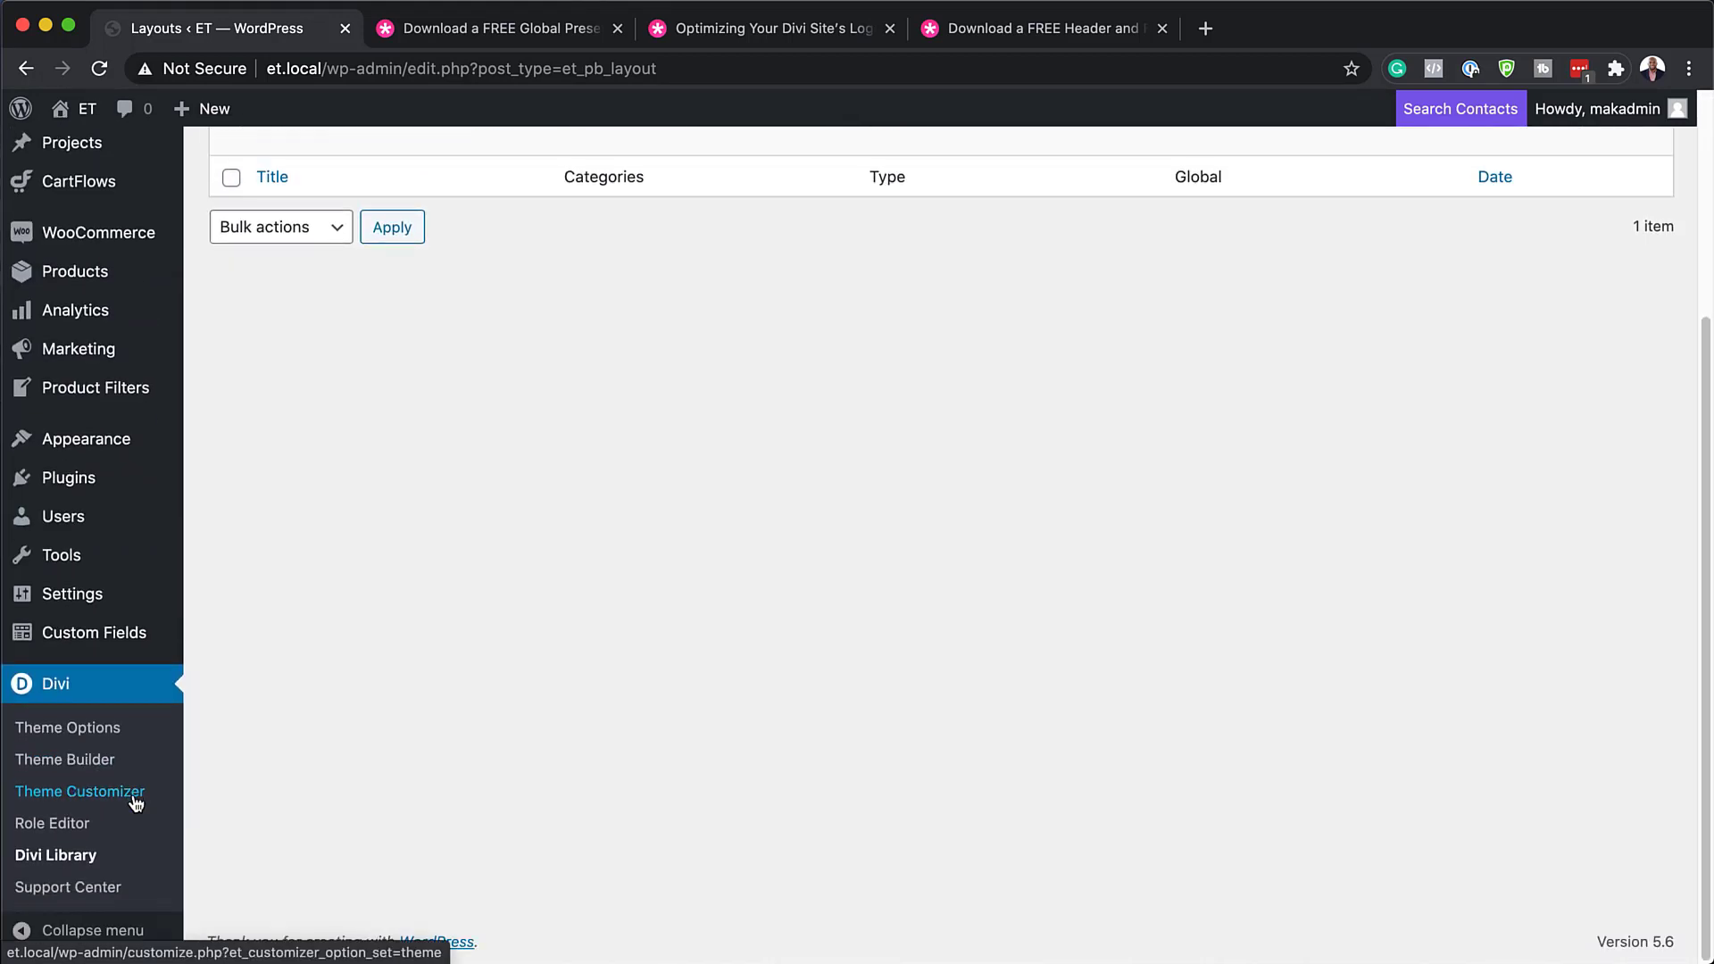
click(105, 735)
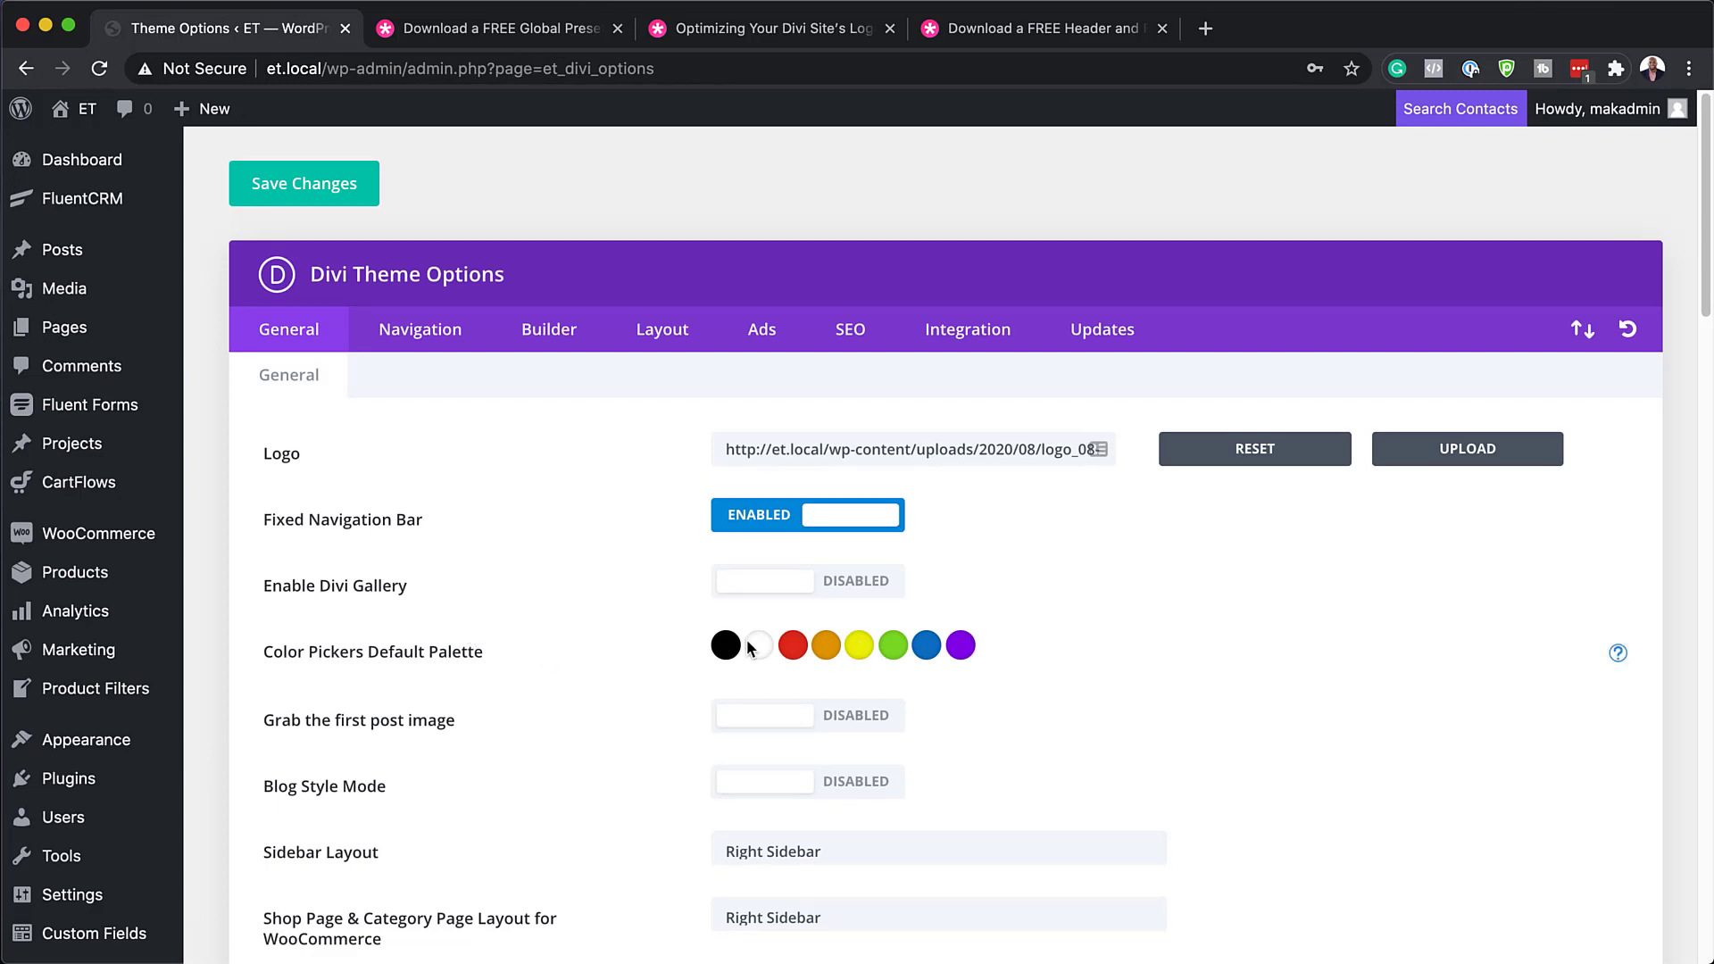
click(894, 647)
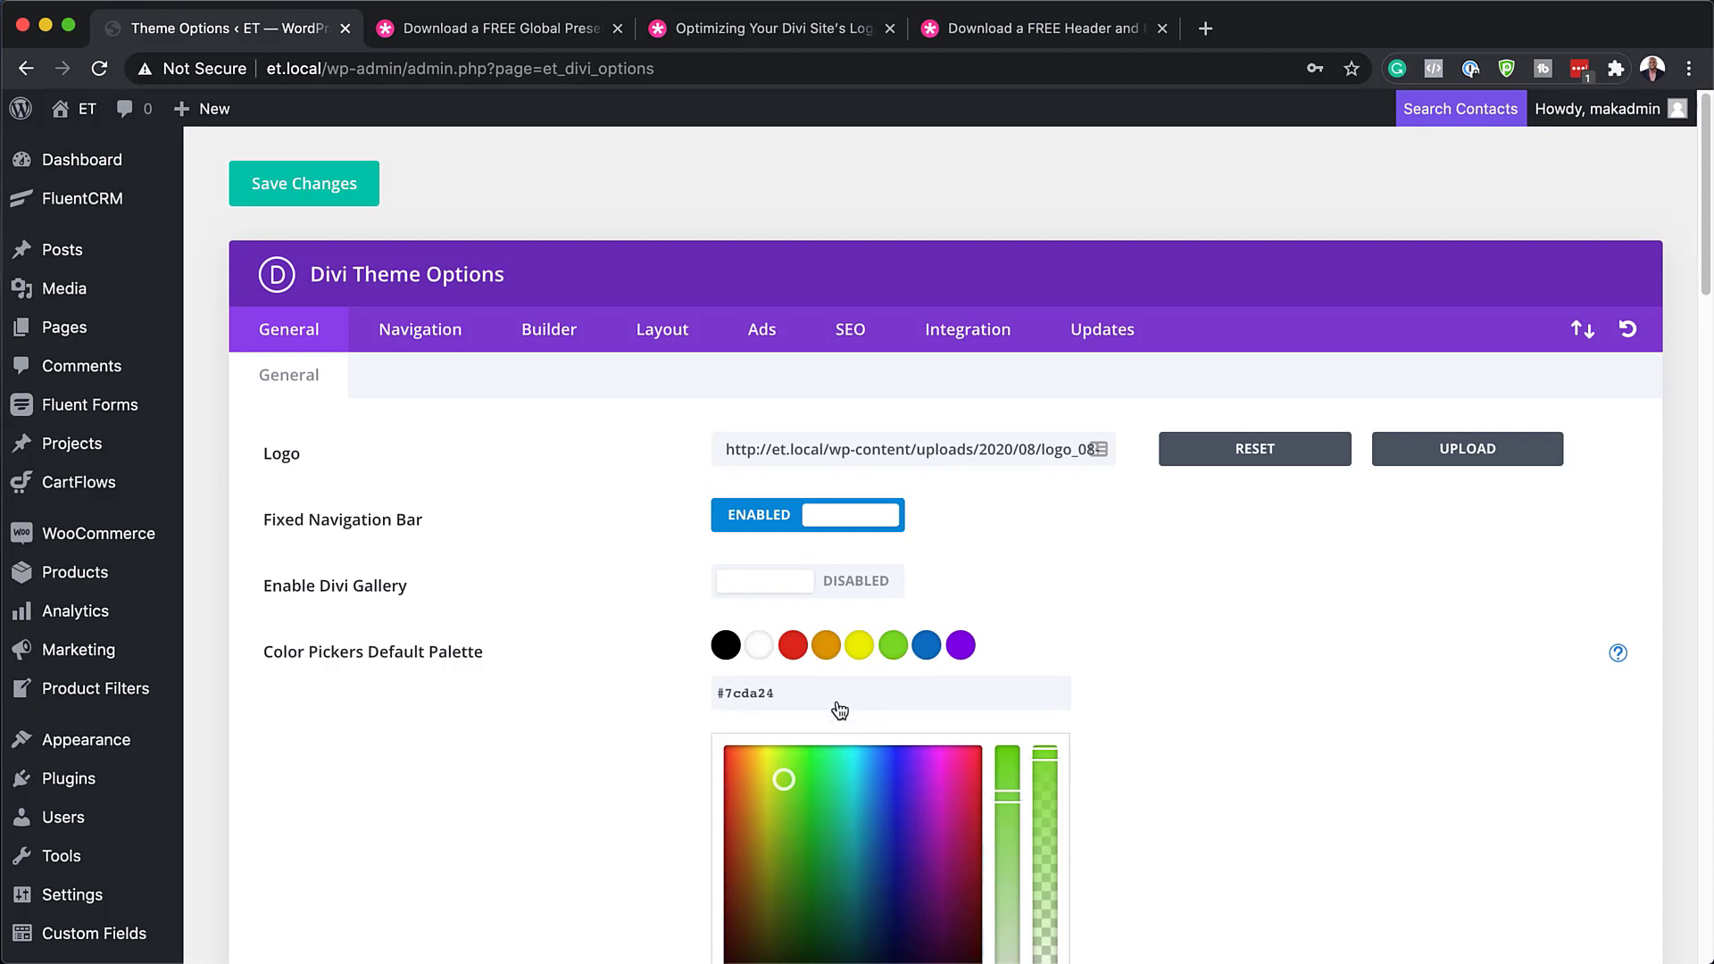
scroll(784, 586, down, 5)
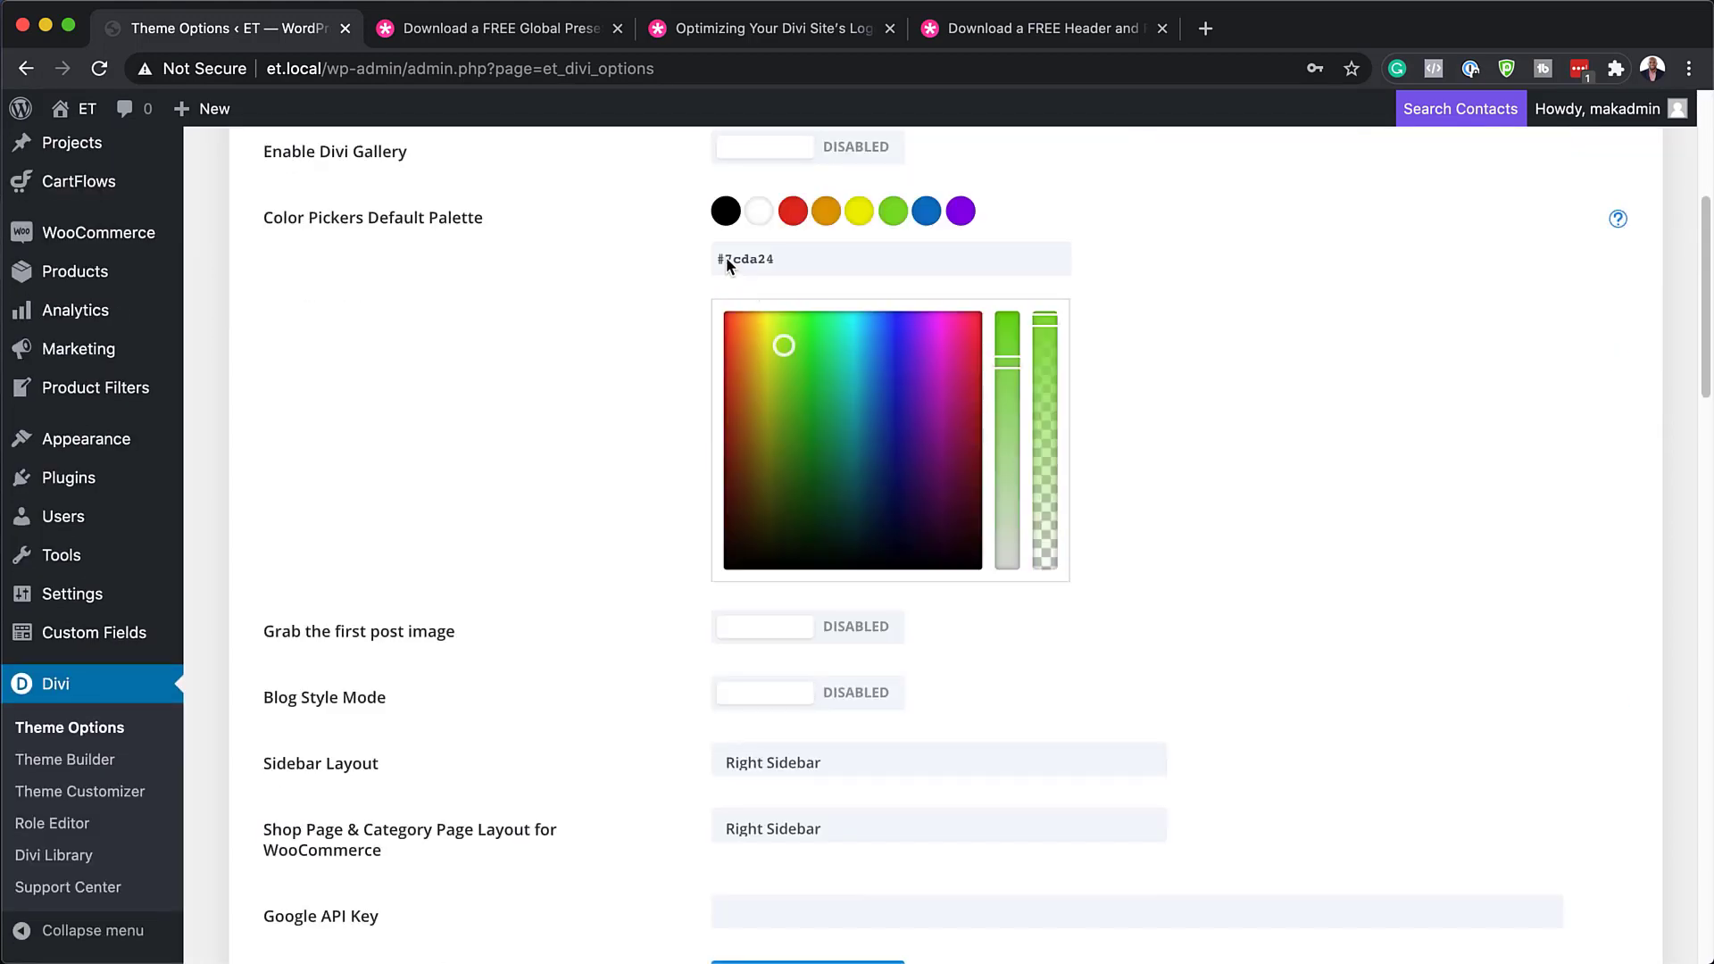
drag(726, 258, 847, 266)
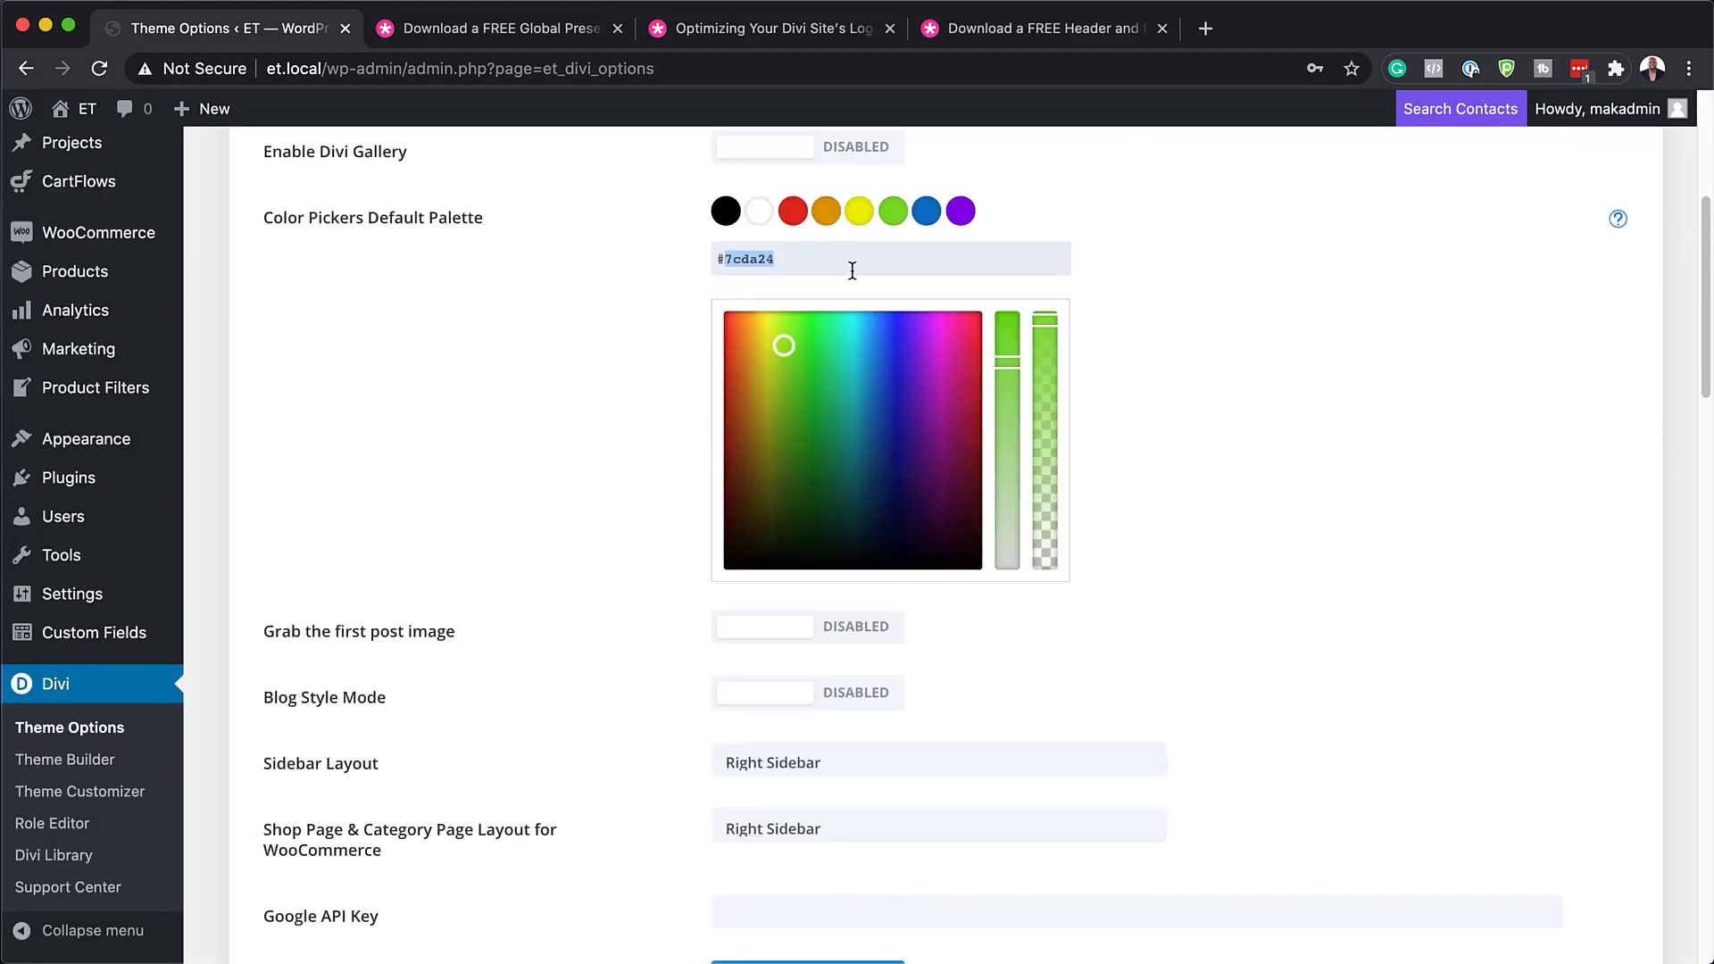
drag(782, 346, 872, 480)
scroll(554, 522, up, 5)
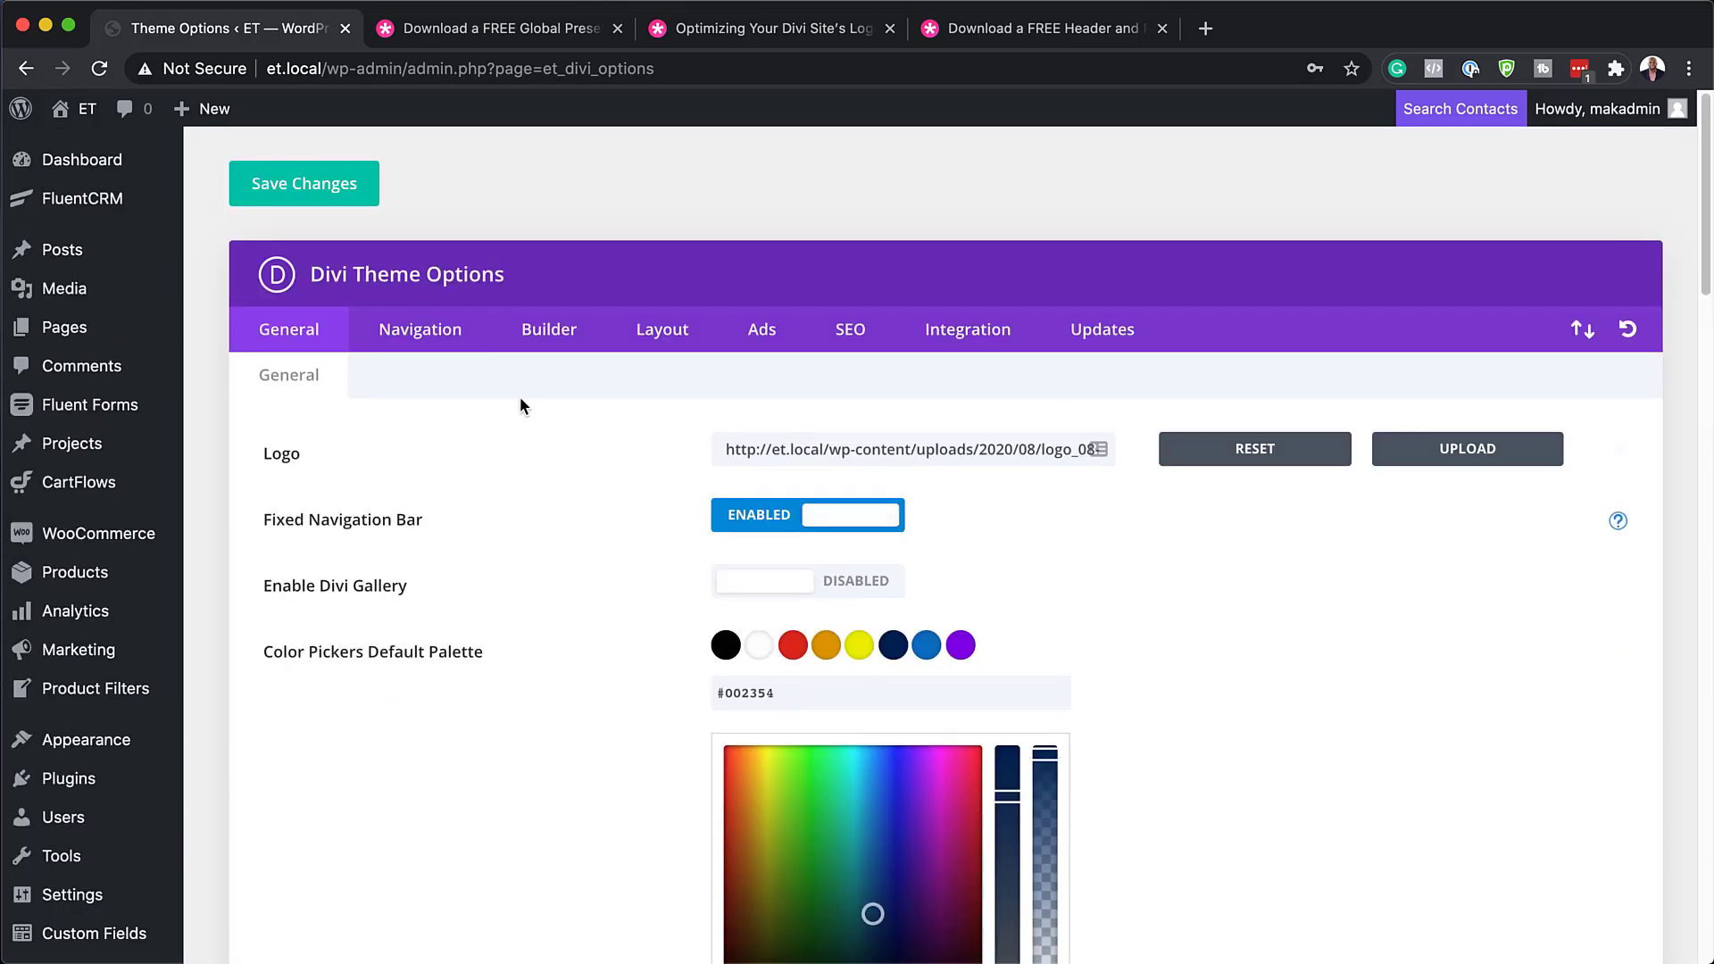
Create a new WordPress page titled "Presets" and start building it with the Divi Builder.
mouse_move(64, 330)
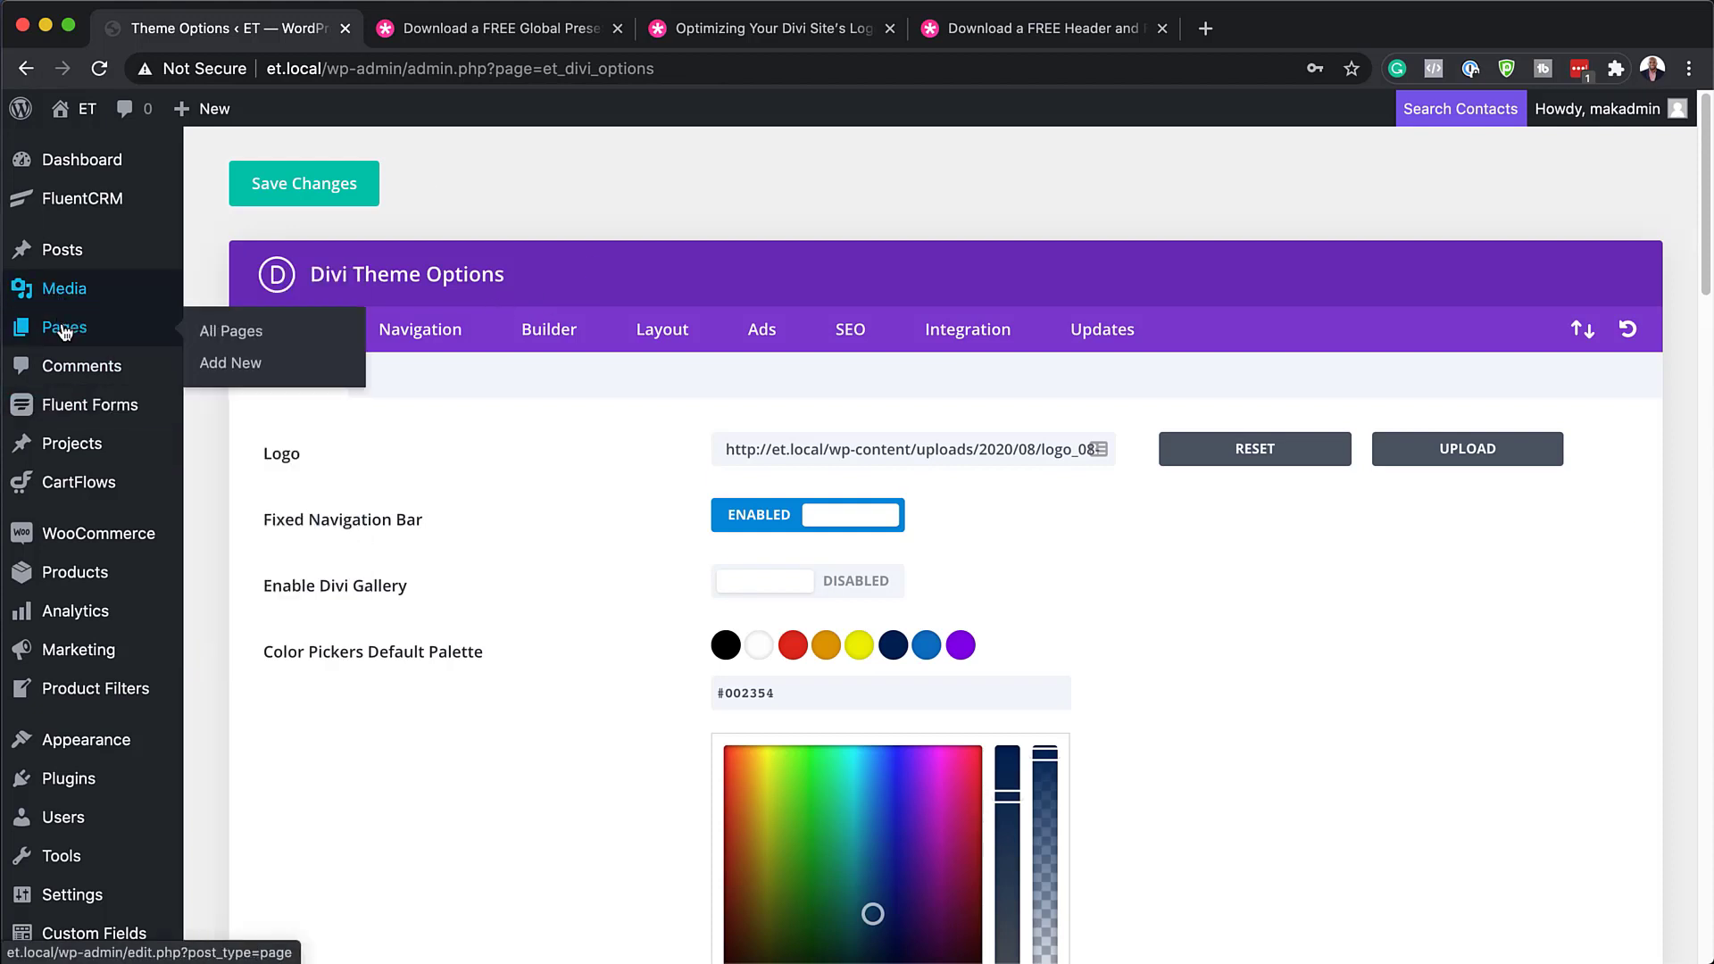
click(254, 368)
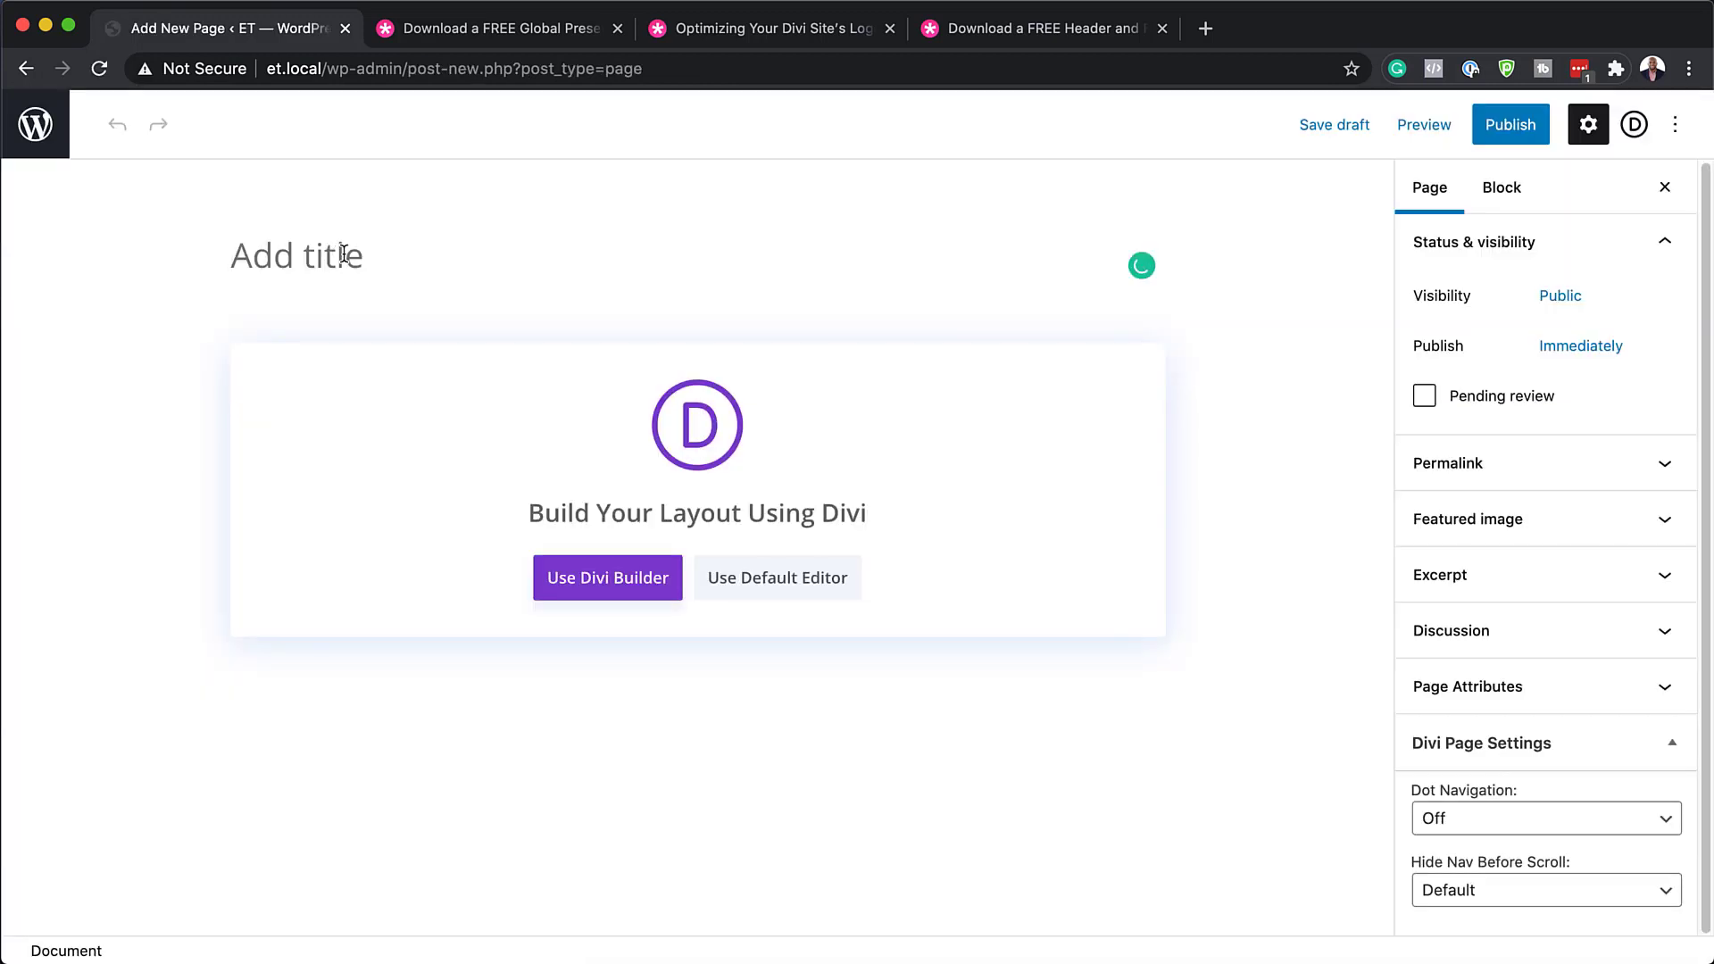
text(Presets)
click(612, 577)
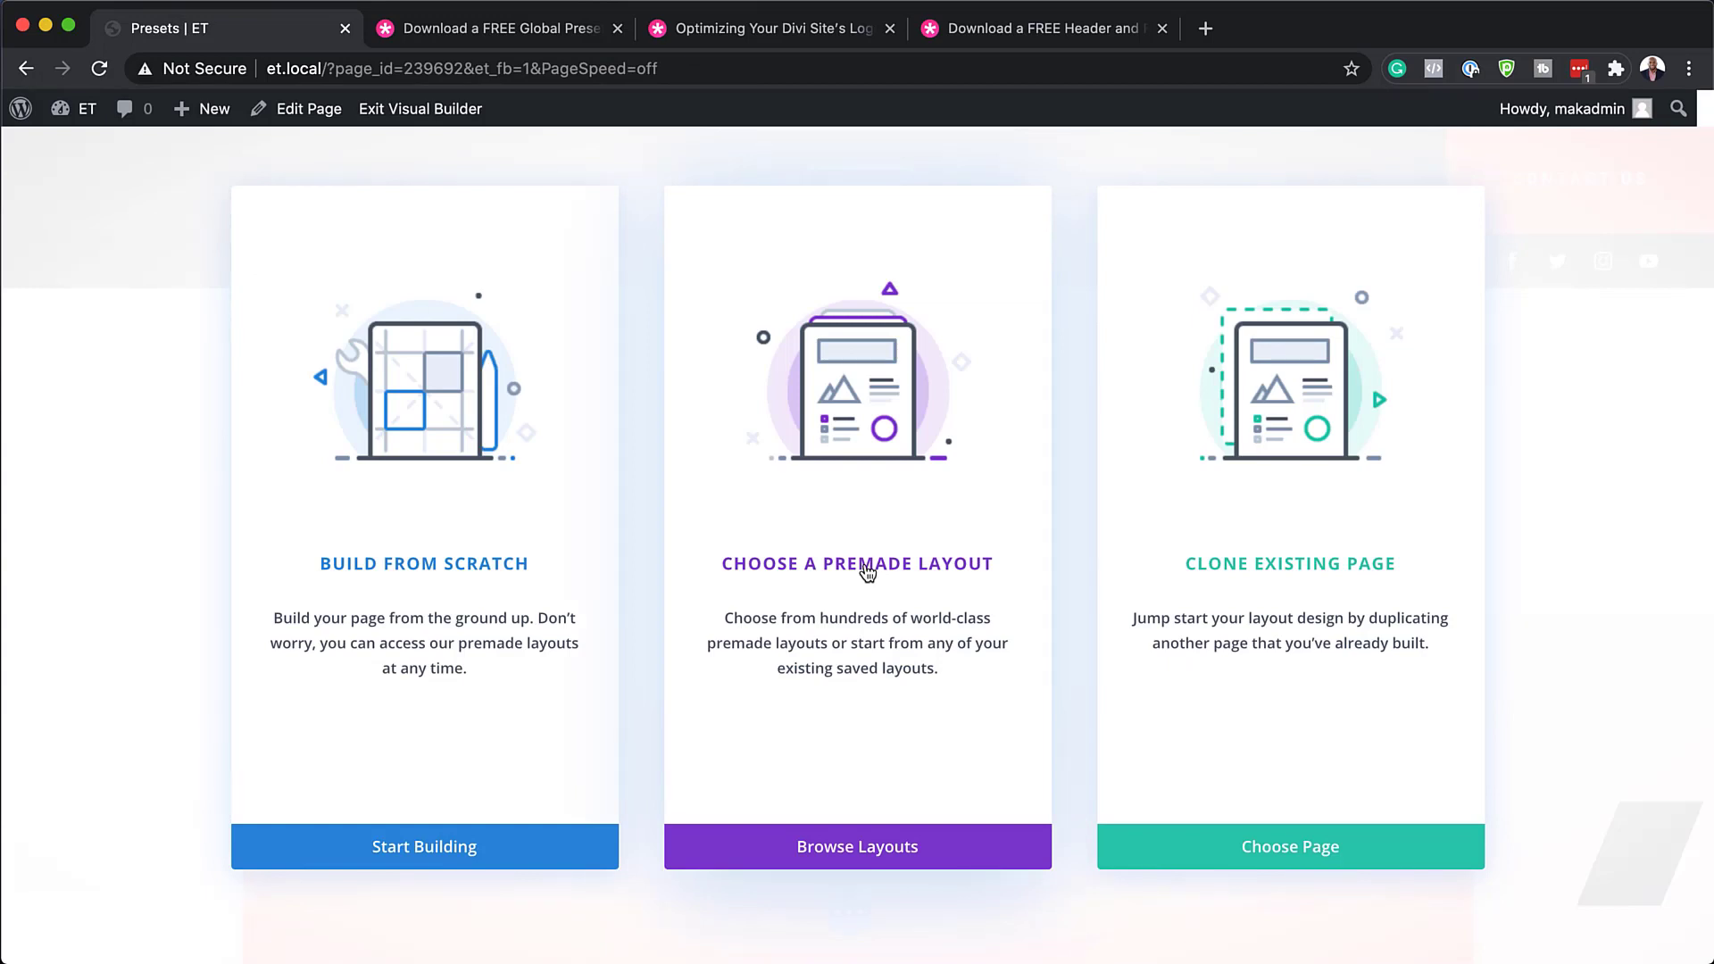
Load the saved divi-fitness-gym-global-presets-style-guide-layout into the page as its premade layout.
click(866, 571)
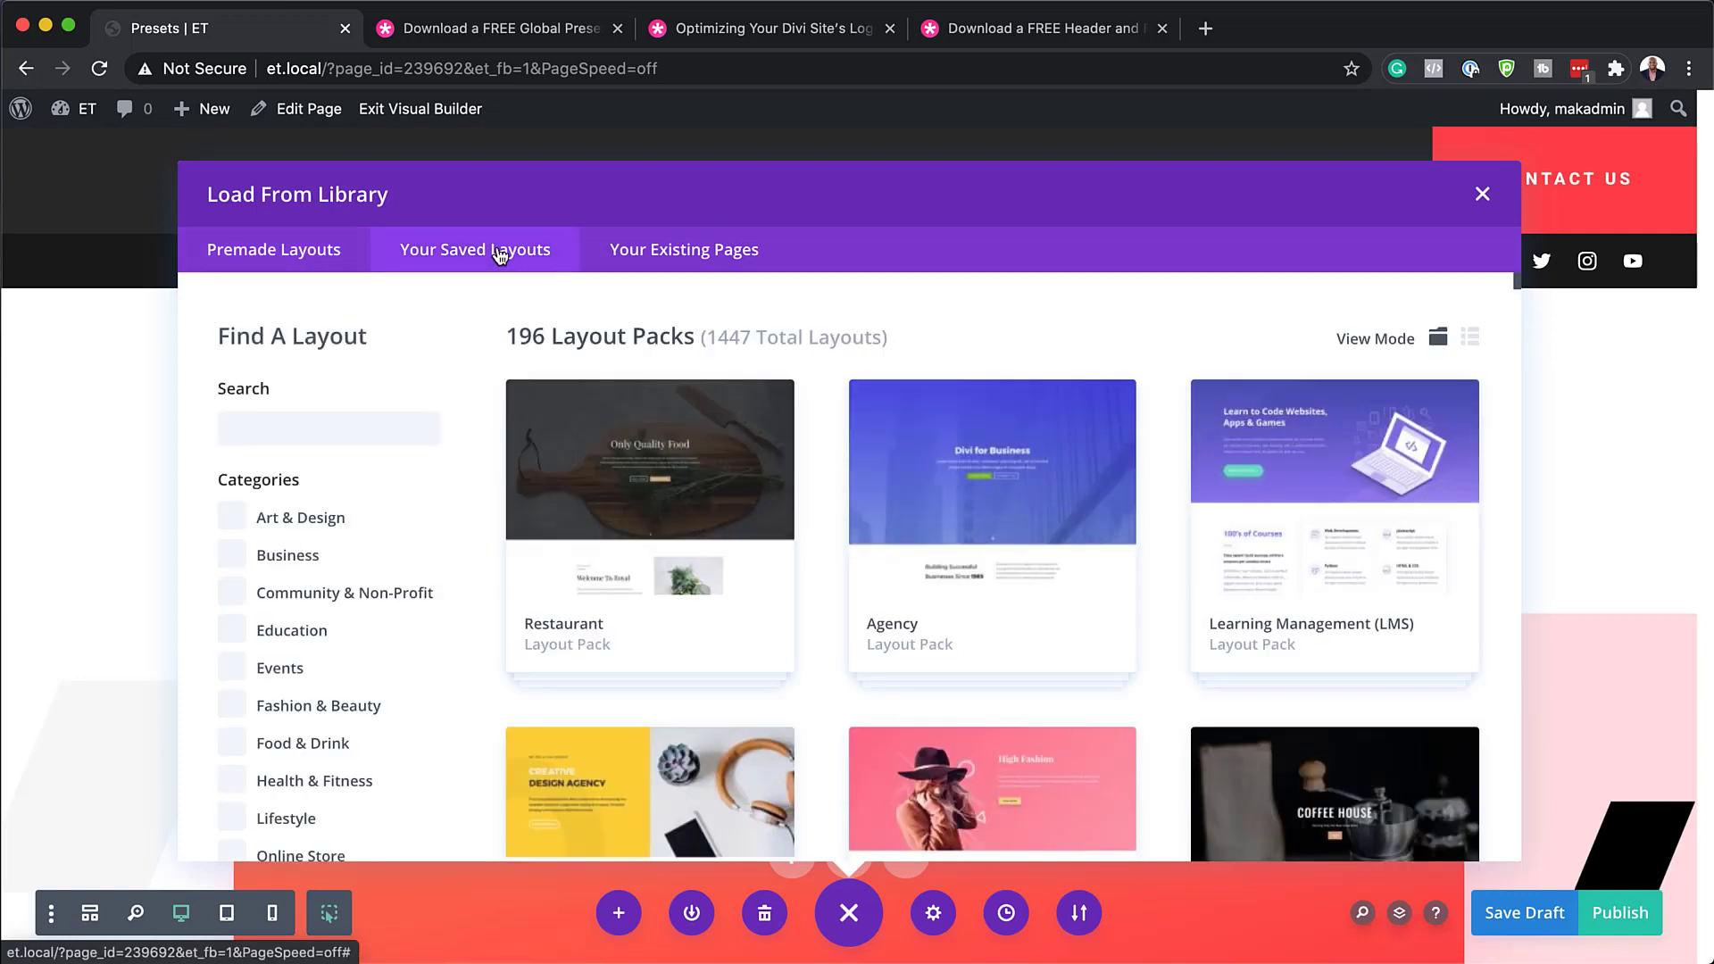
click(500, 256)
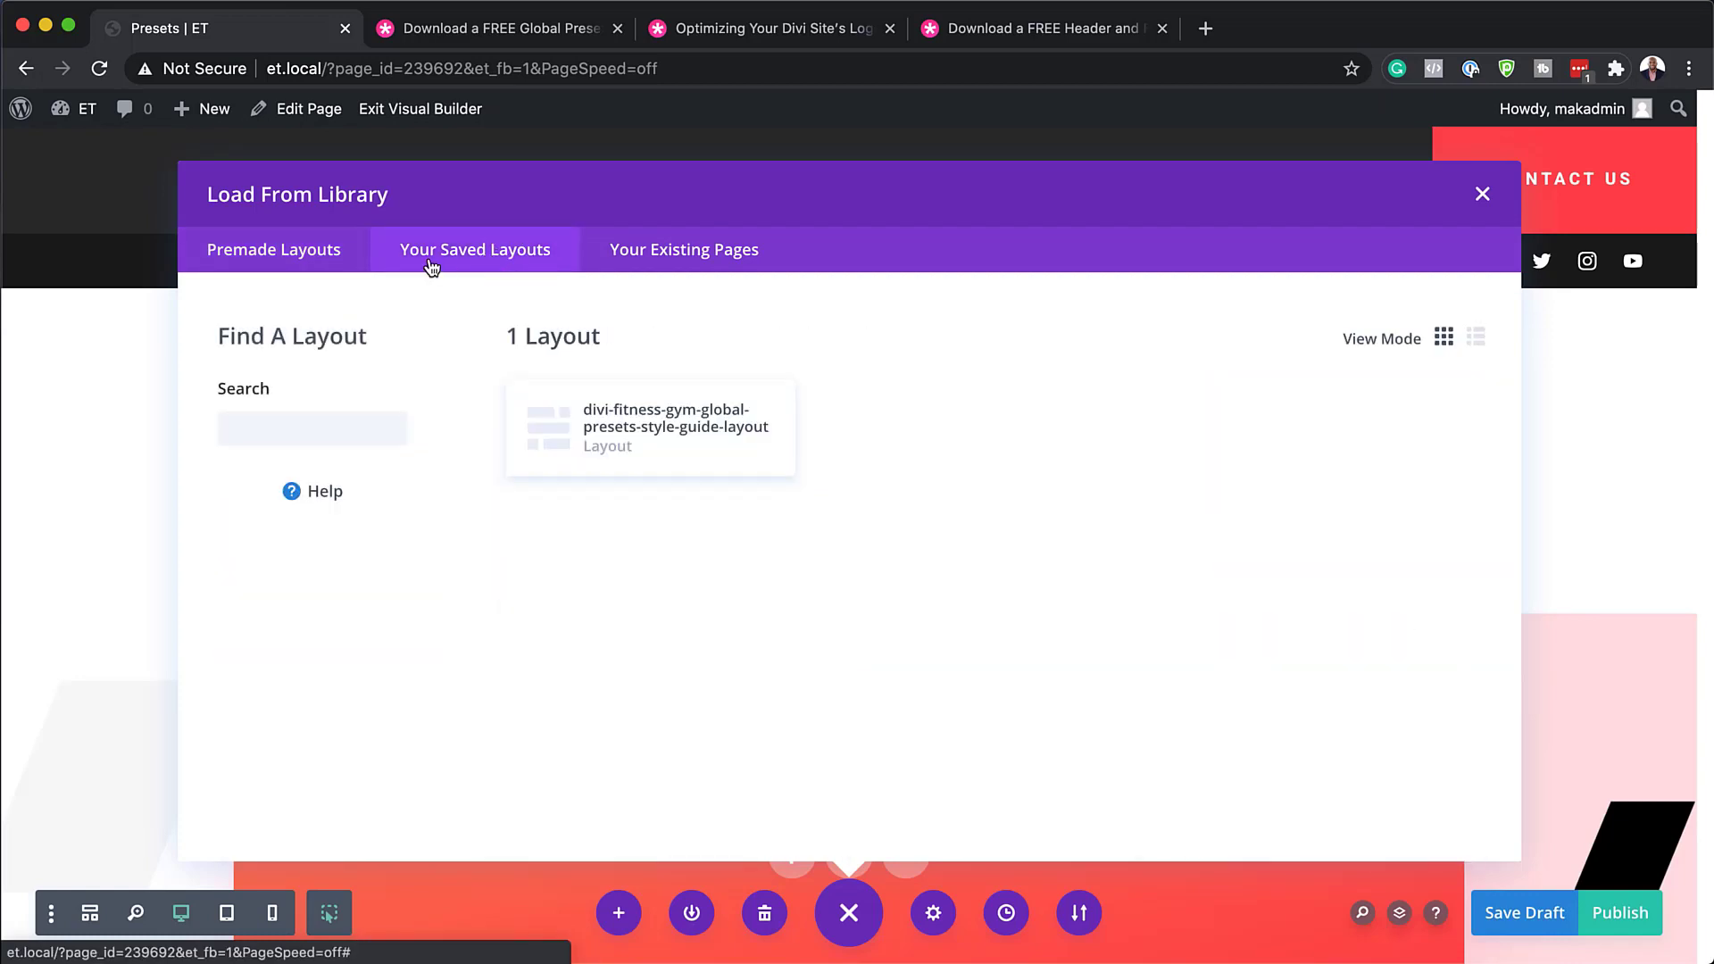
click(680, 434)
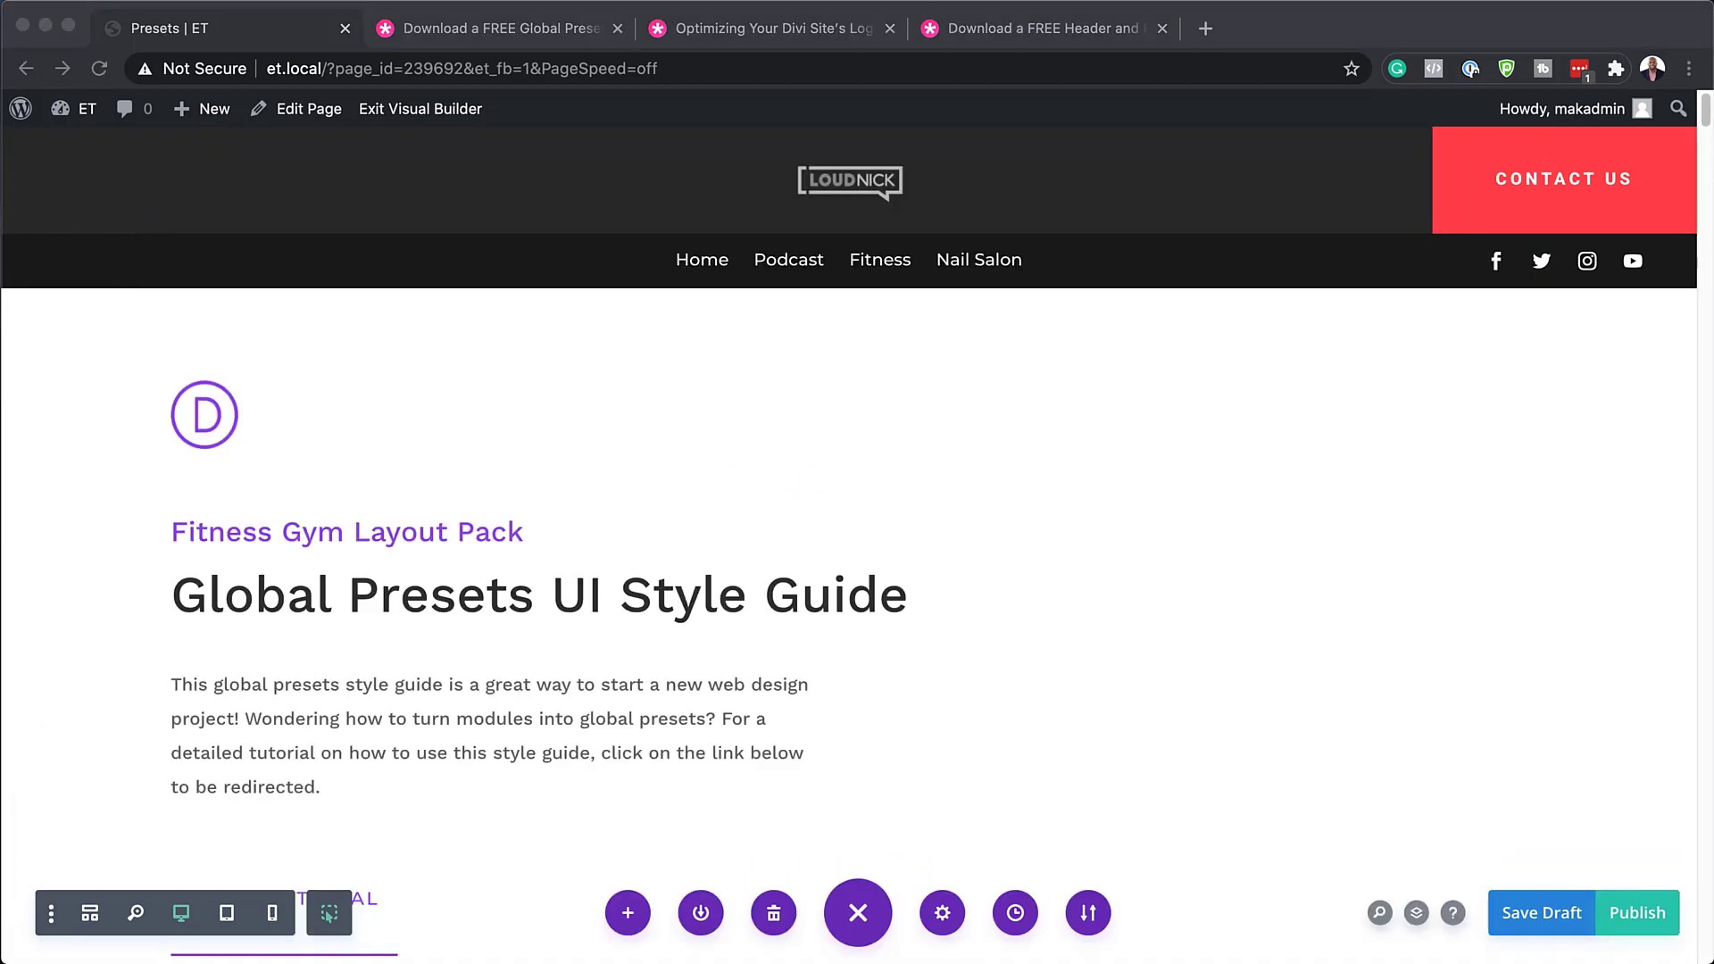
Examine the loaded style guide on the page, from the color palette, images and typography to the buttons and other module designs.
scroll(849, 543, down, 3)
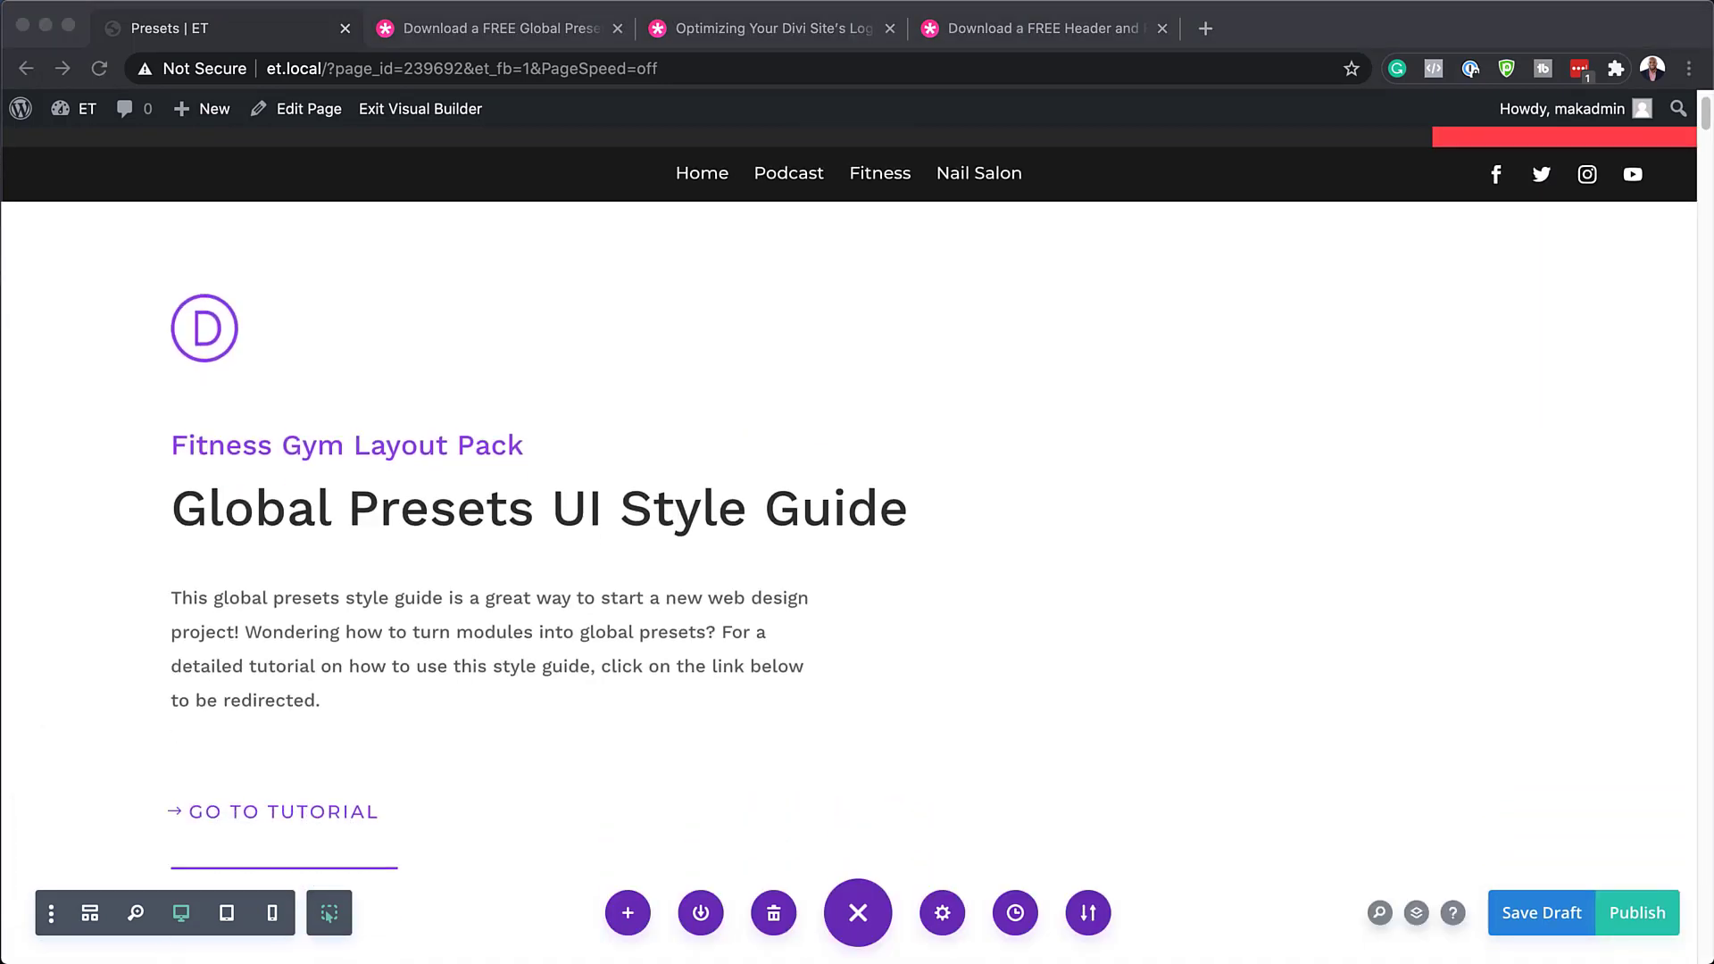
scroll(849, 544, down, 6)
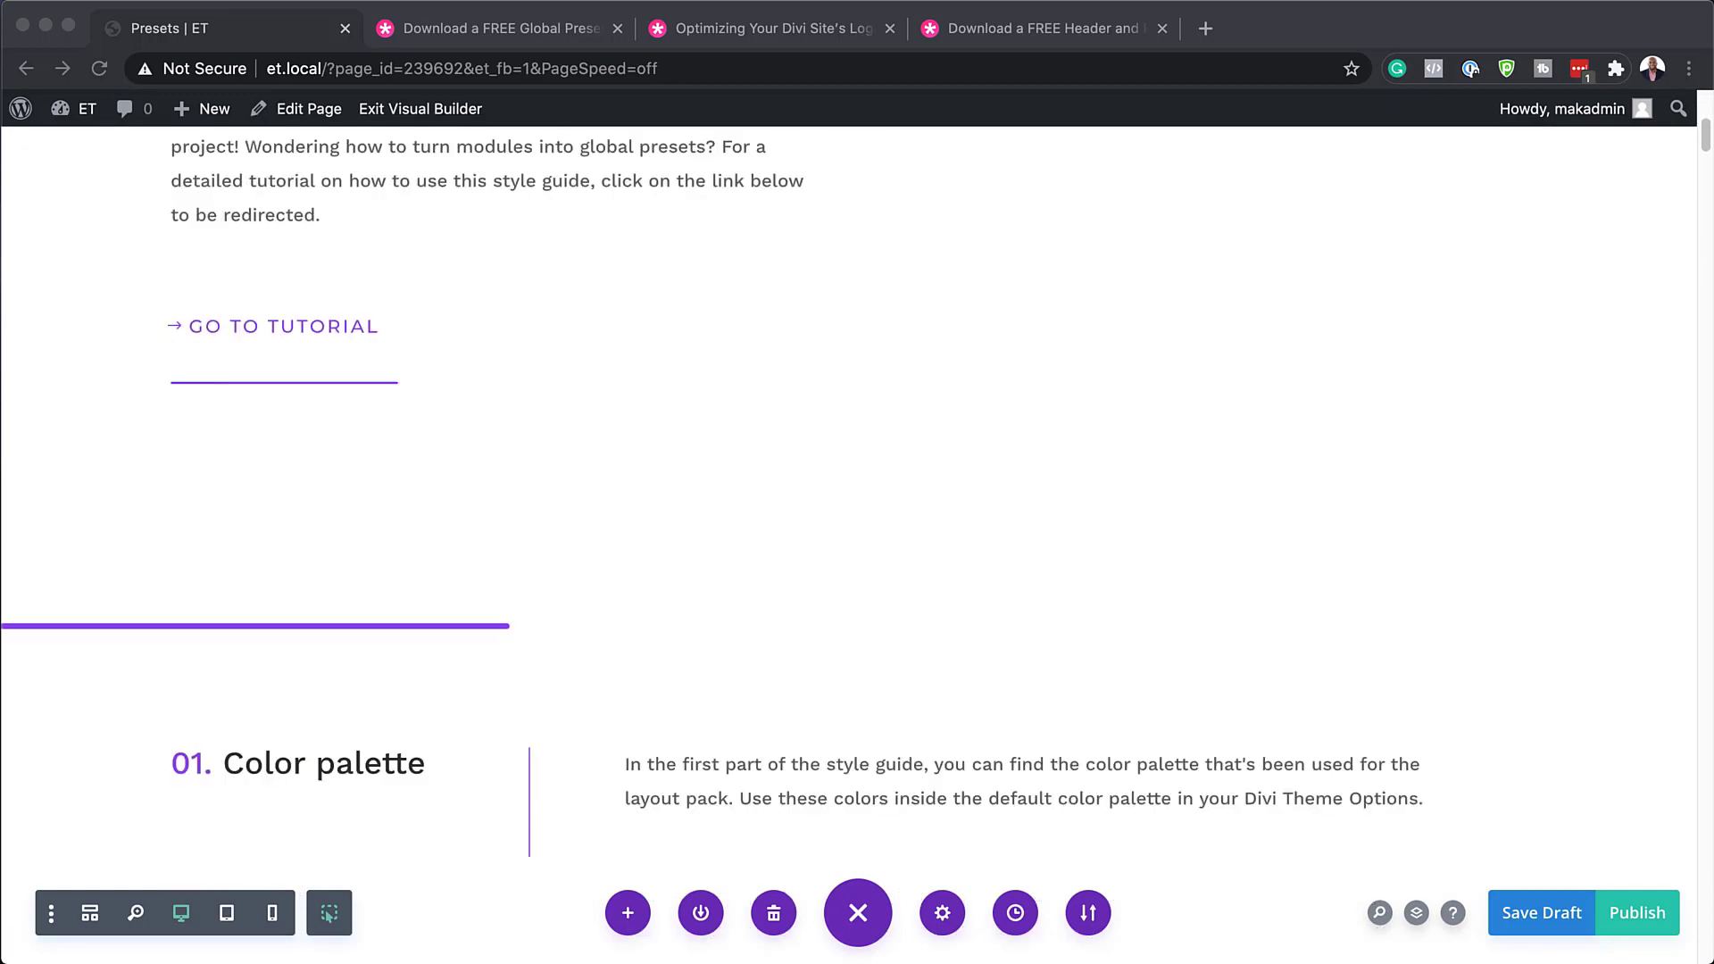
scroll(857, 536, down, 3)
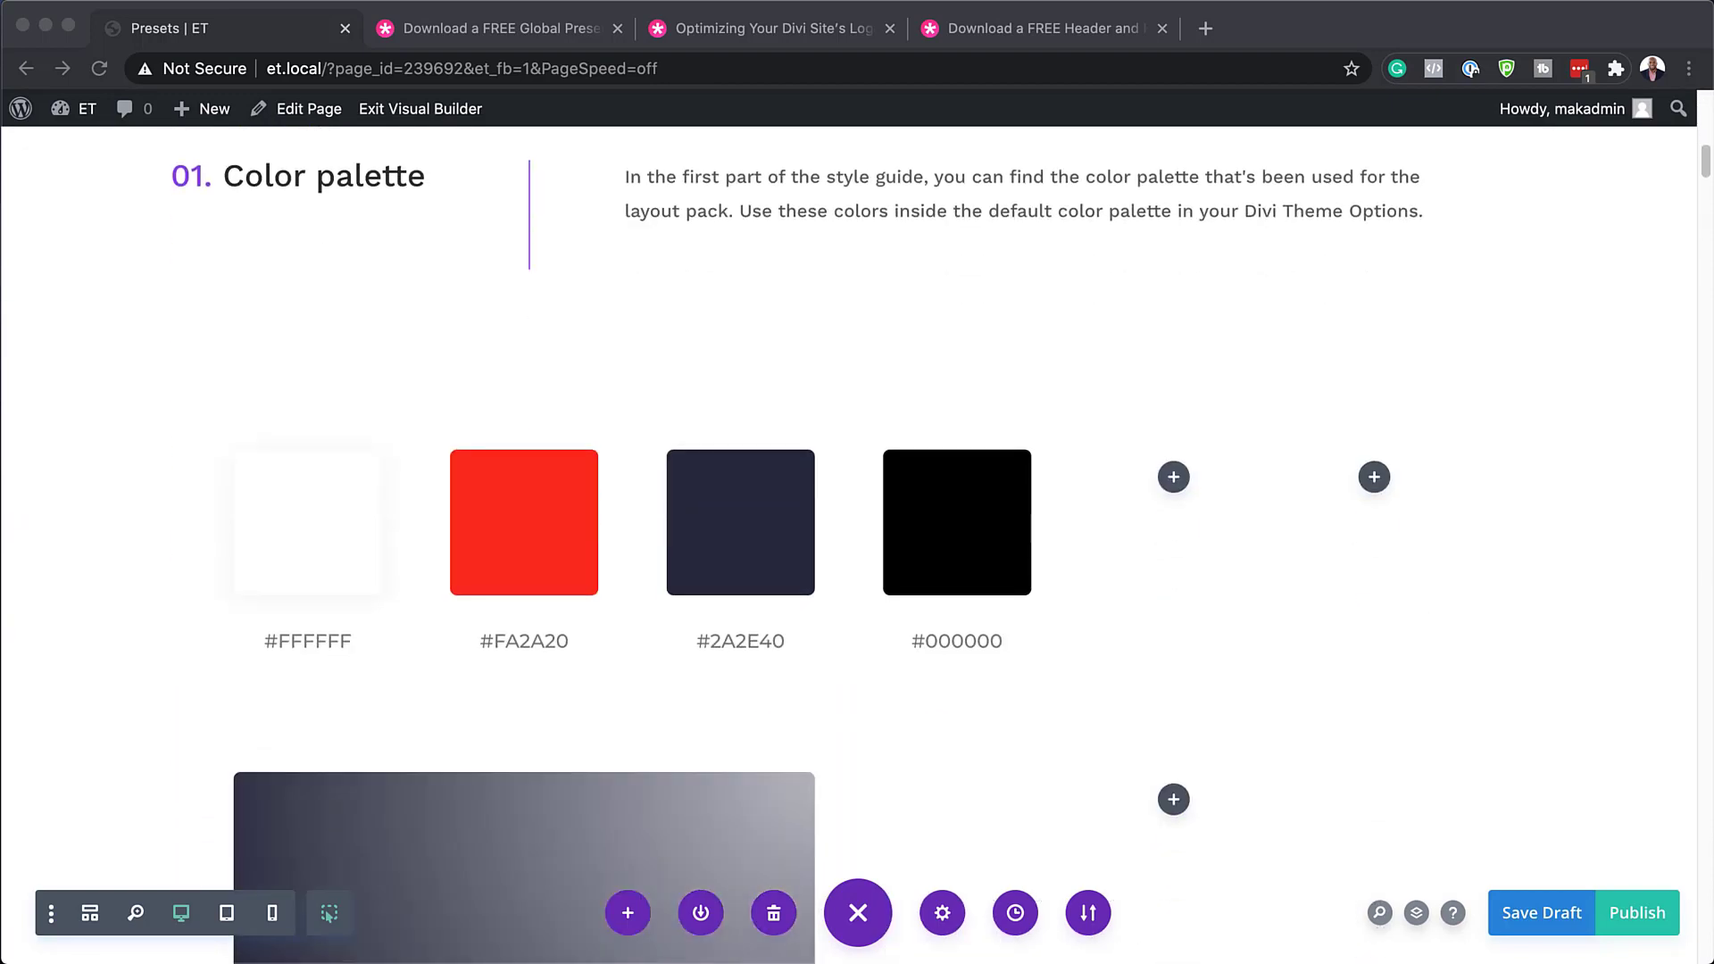
scroll(857, 536, down, 5)
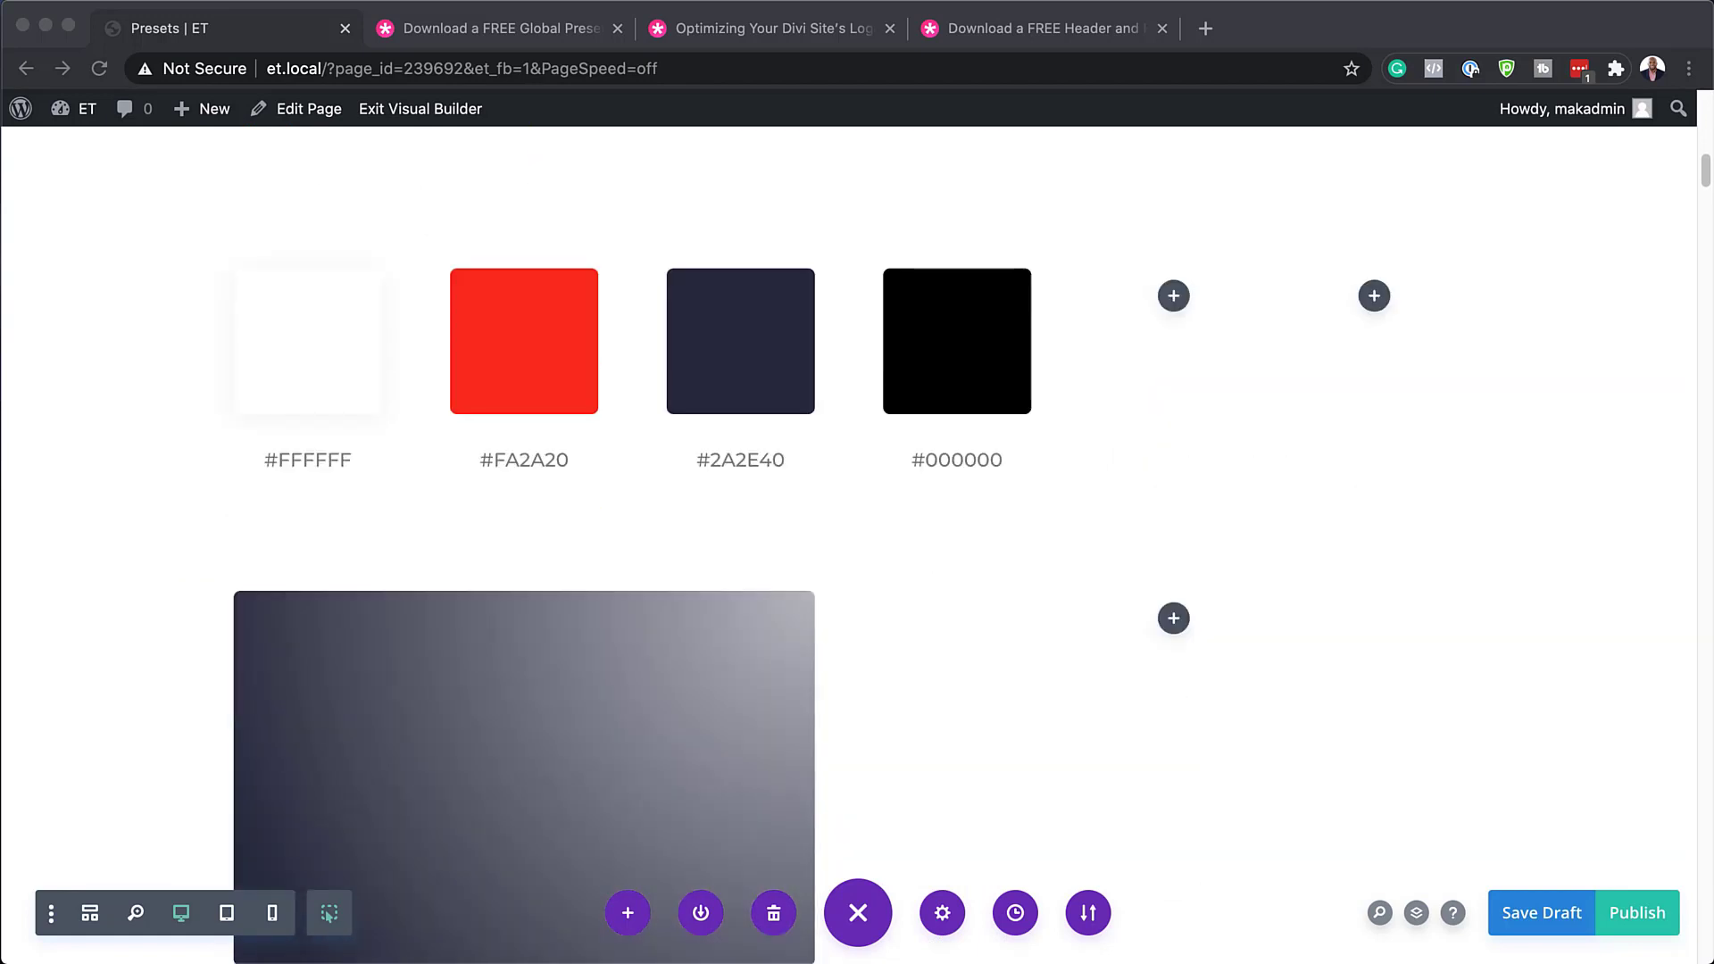
scroll(857, 535, down, 10)
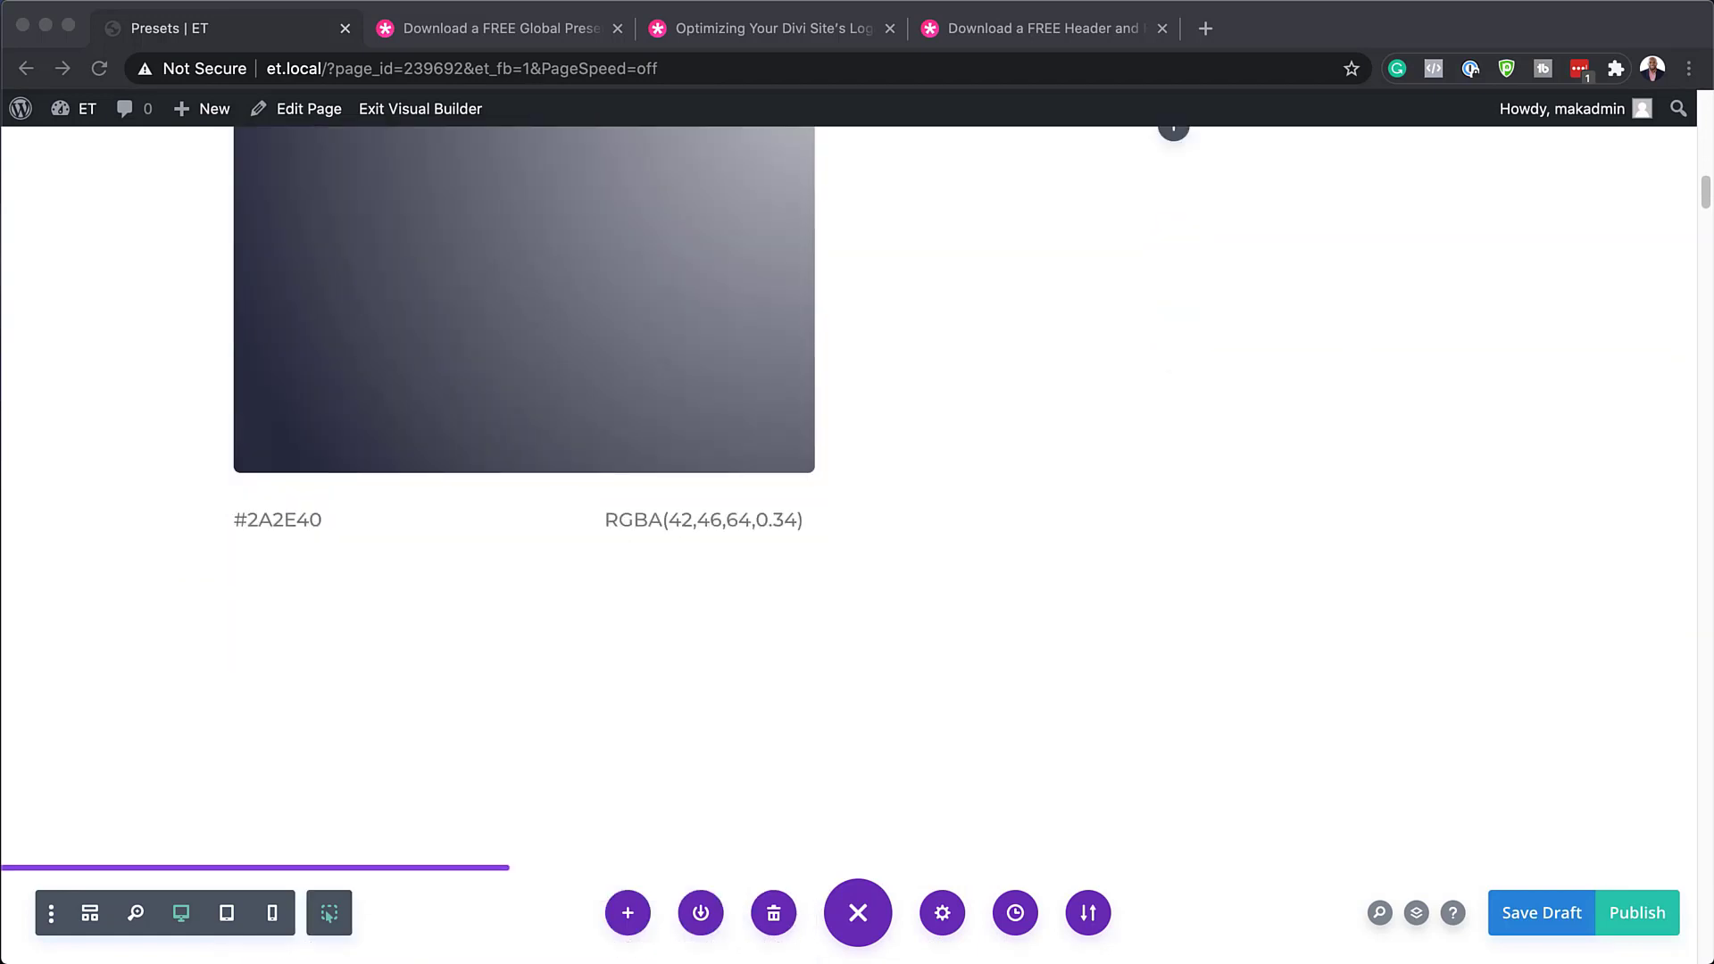
scroll(857, 536, down, 4)
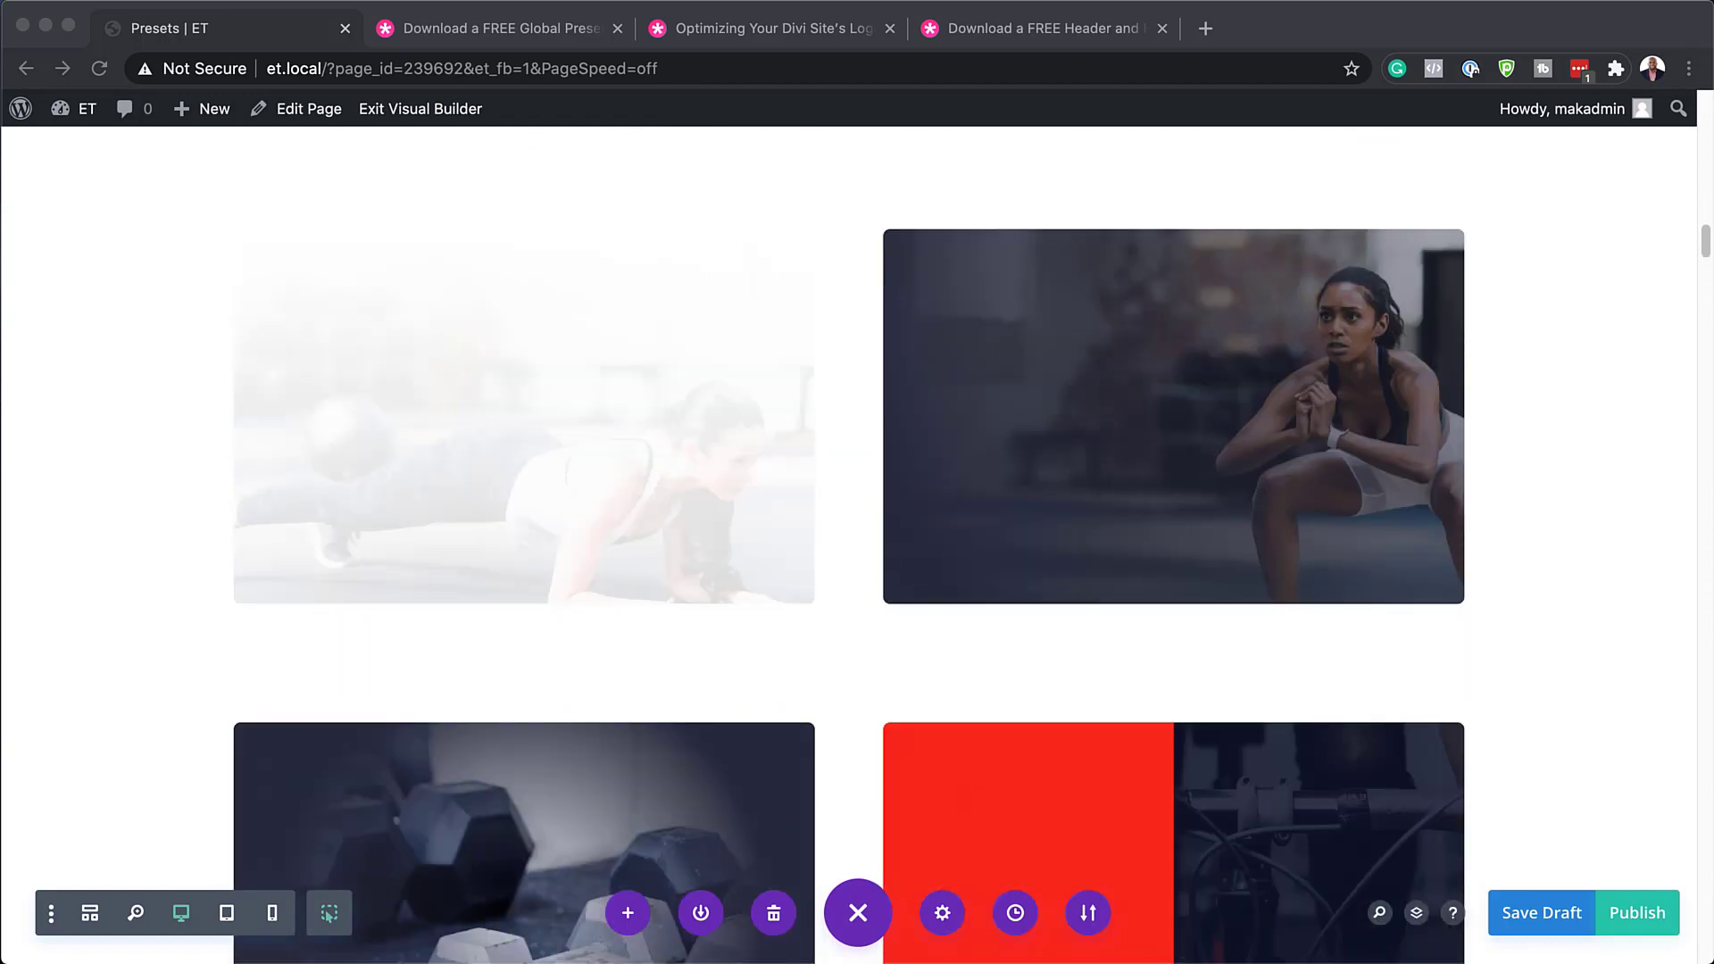
scroll(857, 535, down, 5)
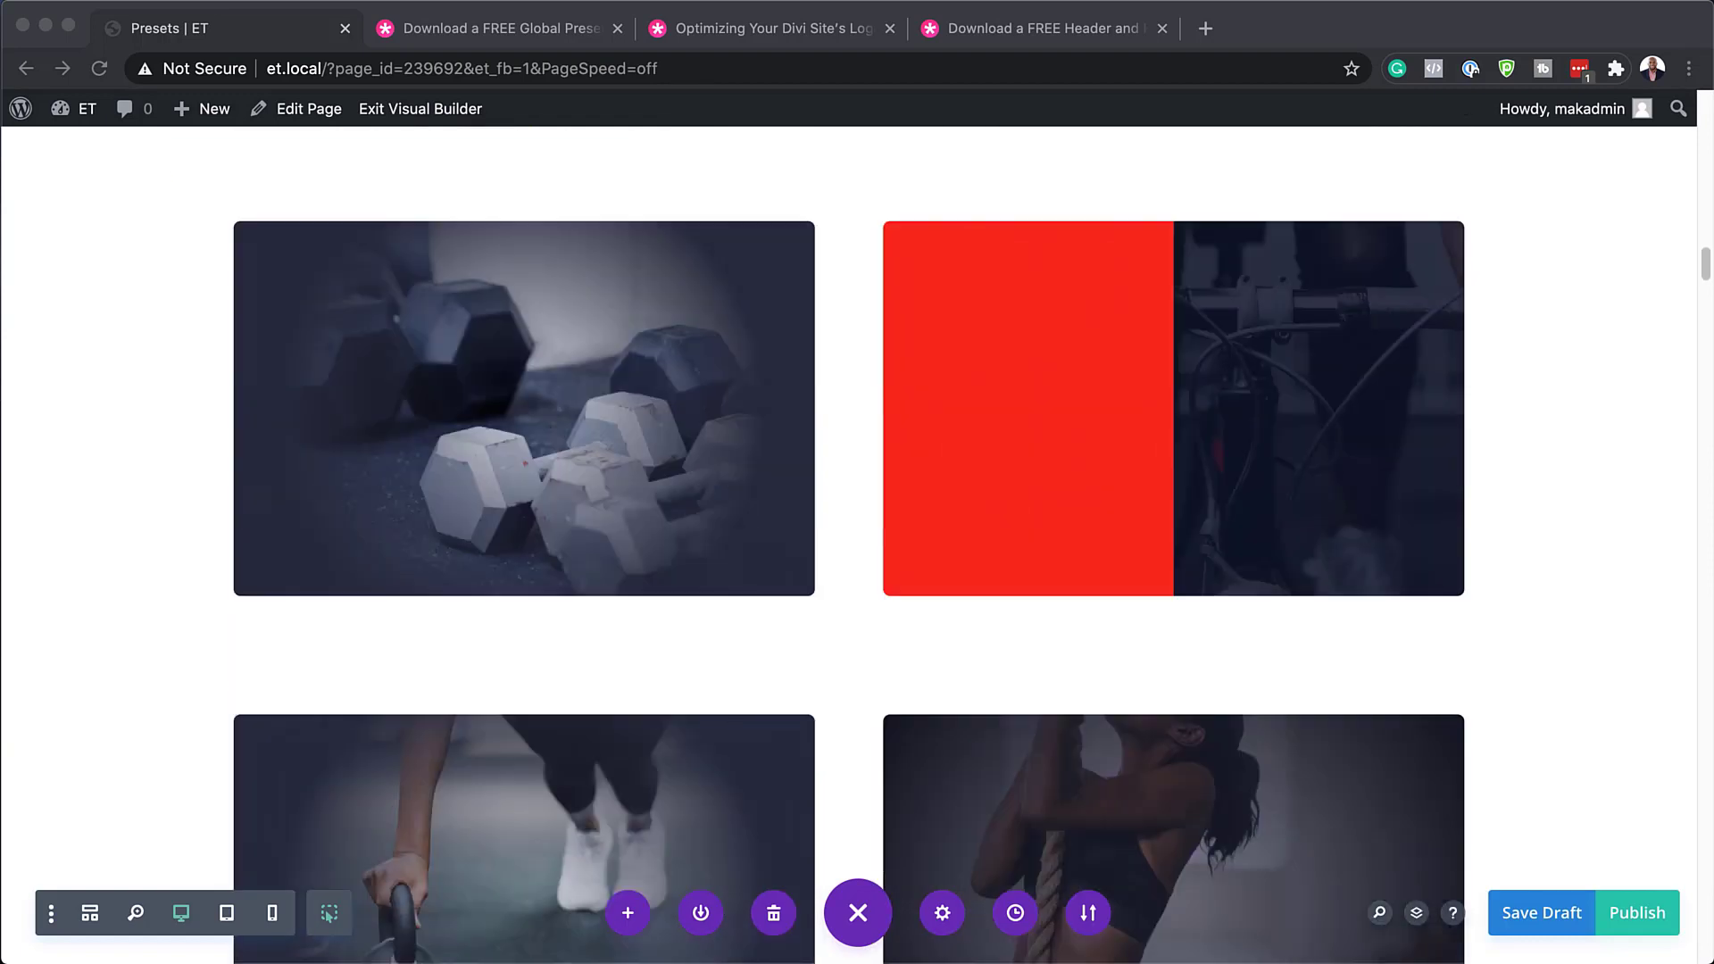
scroll(857, 535, down, 15)
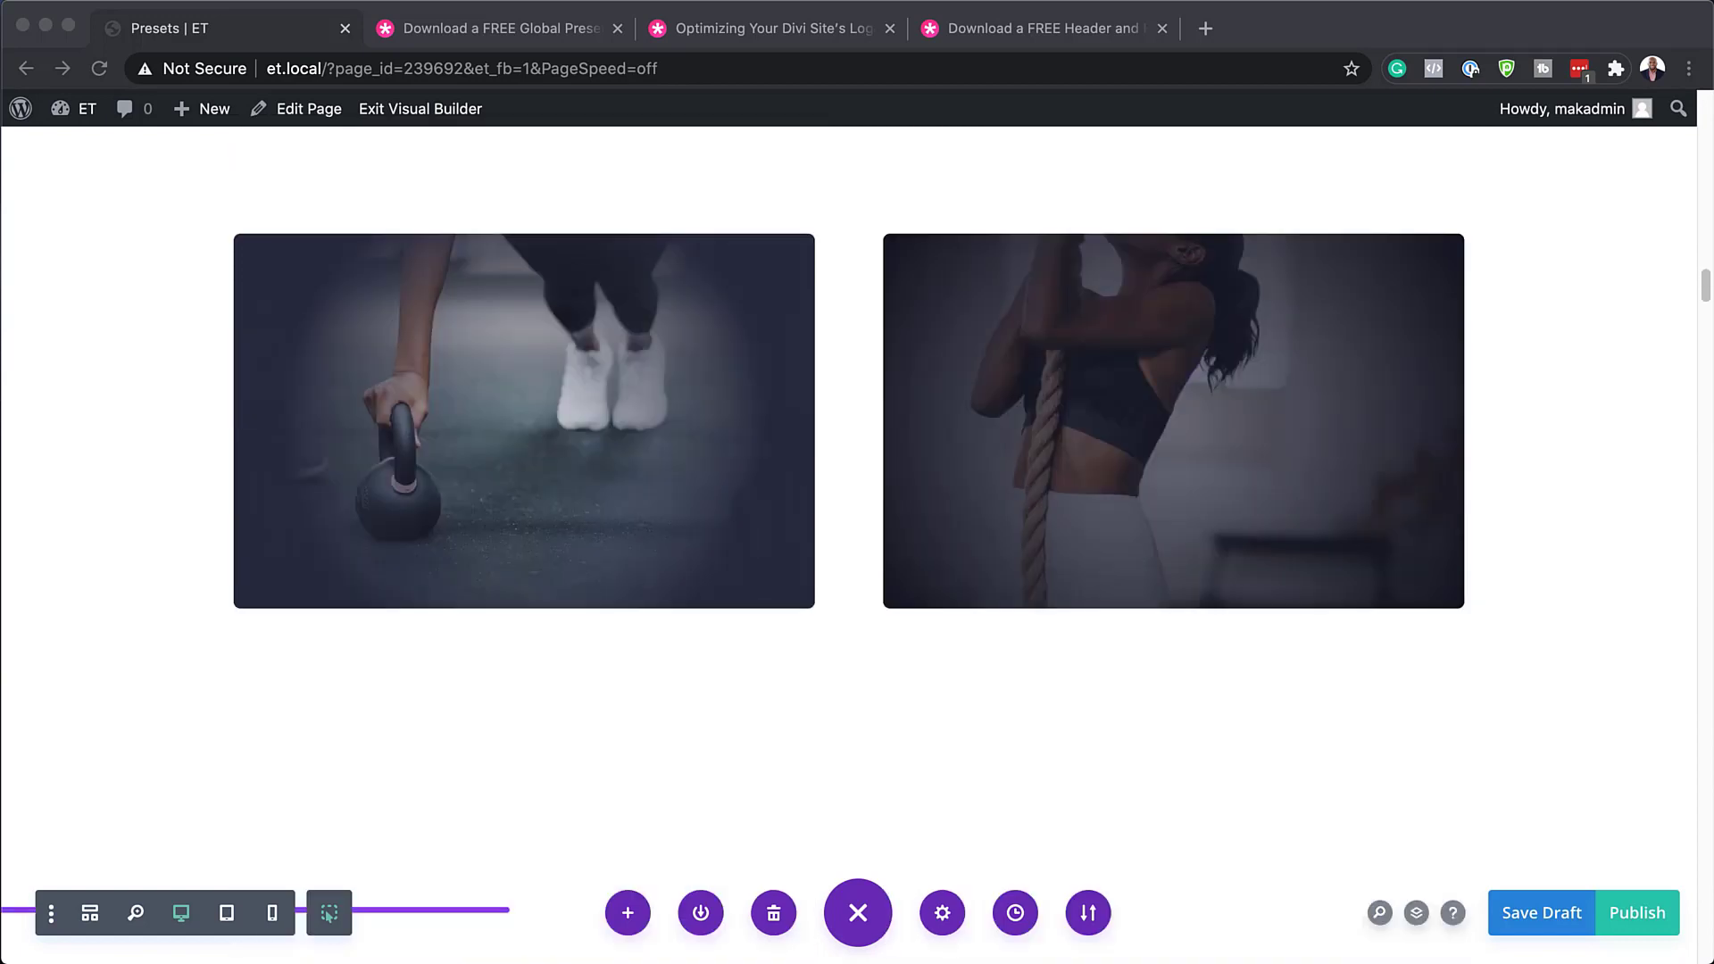
scroll(673, 587, down, 1)
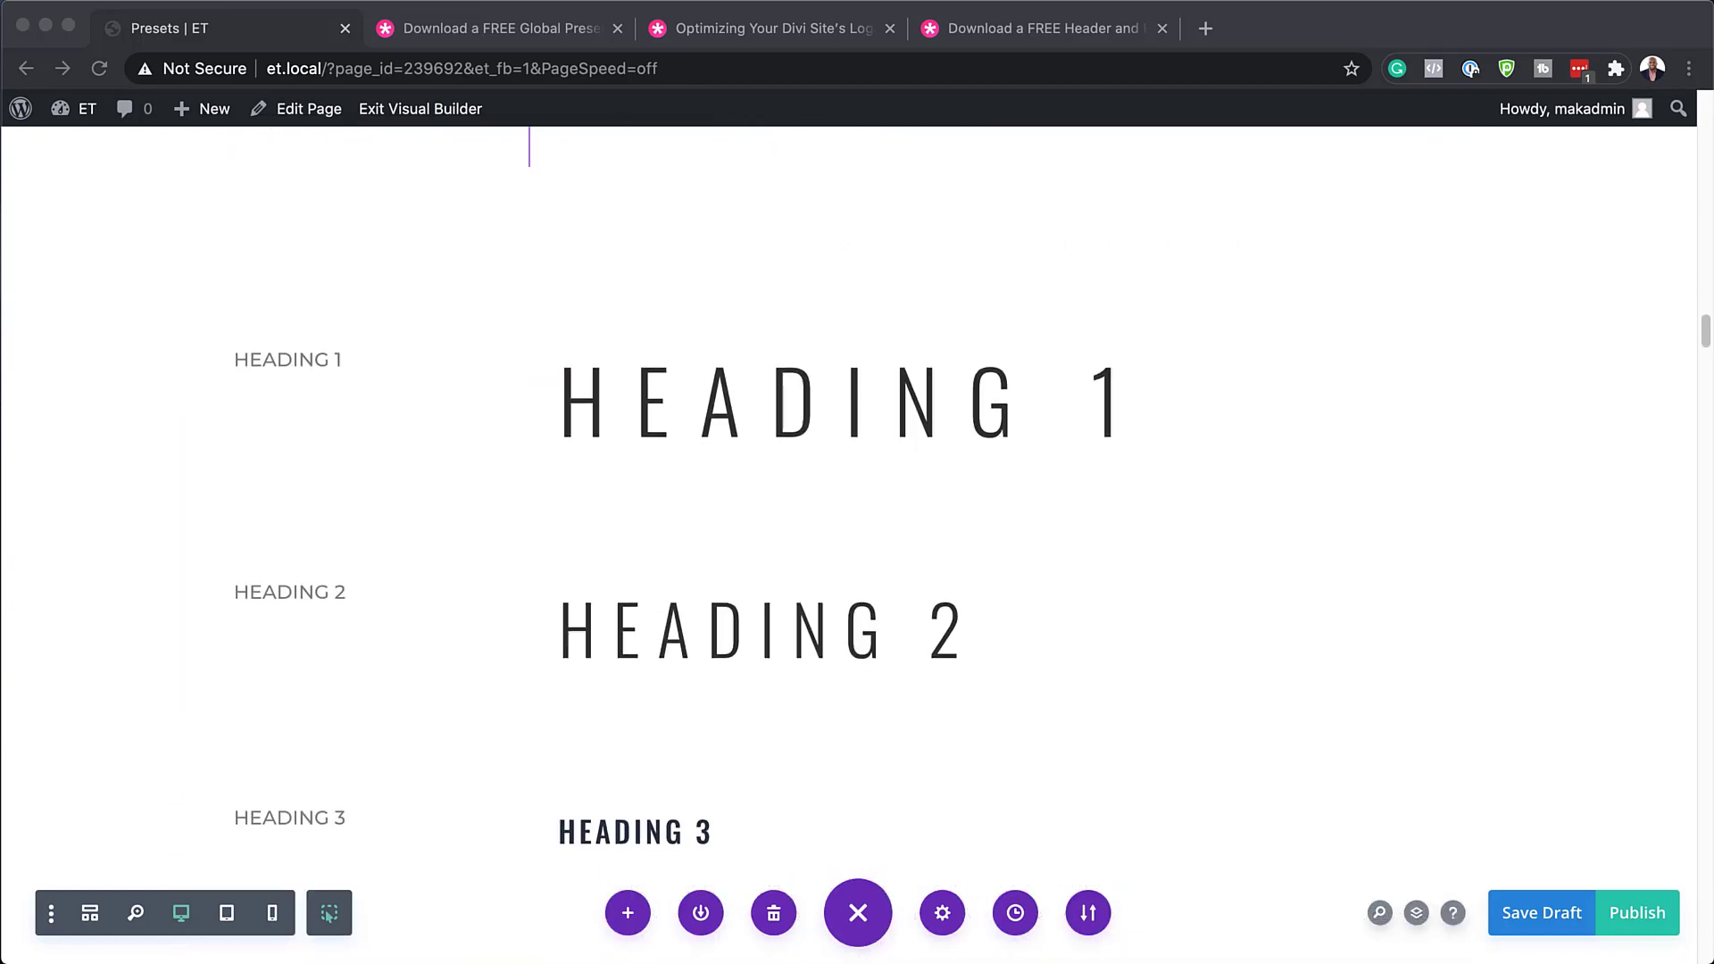
scroll(857, 536, down, 4)
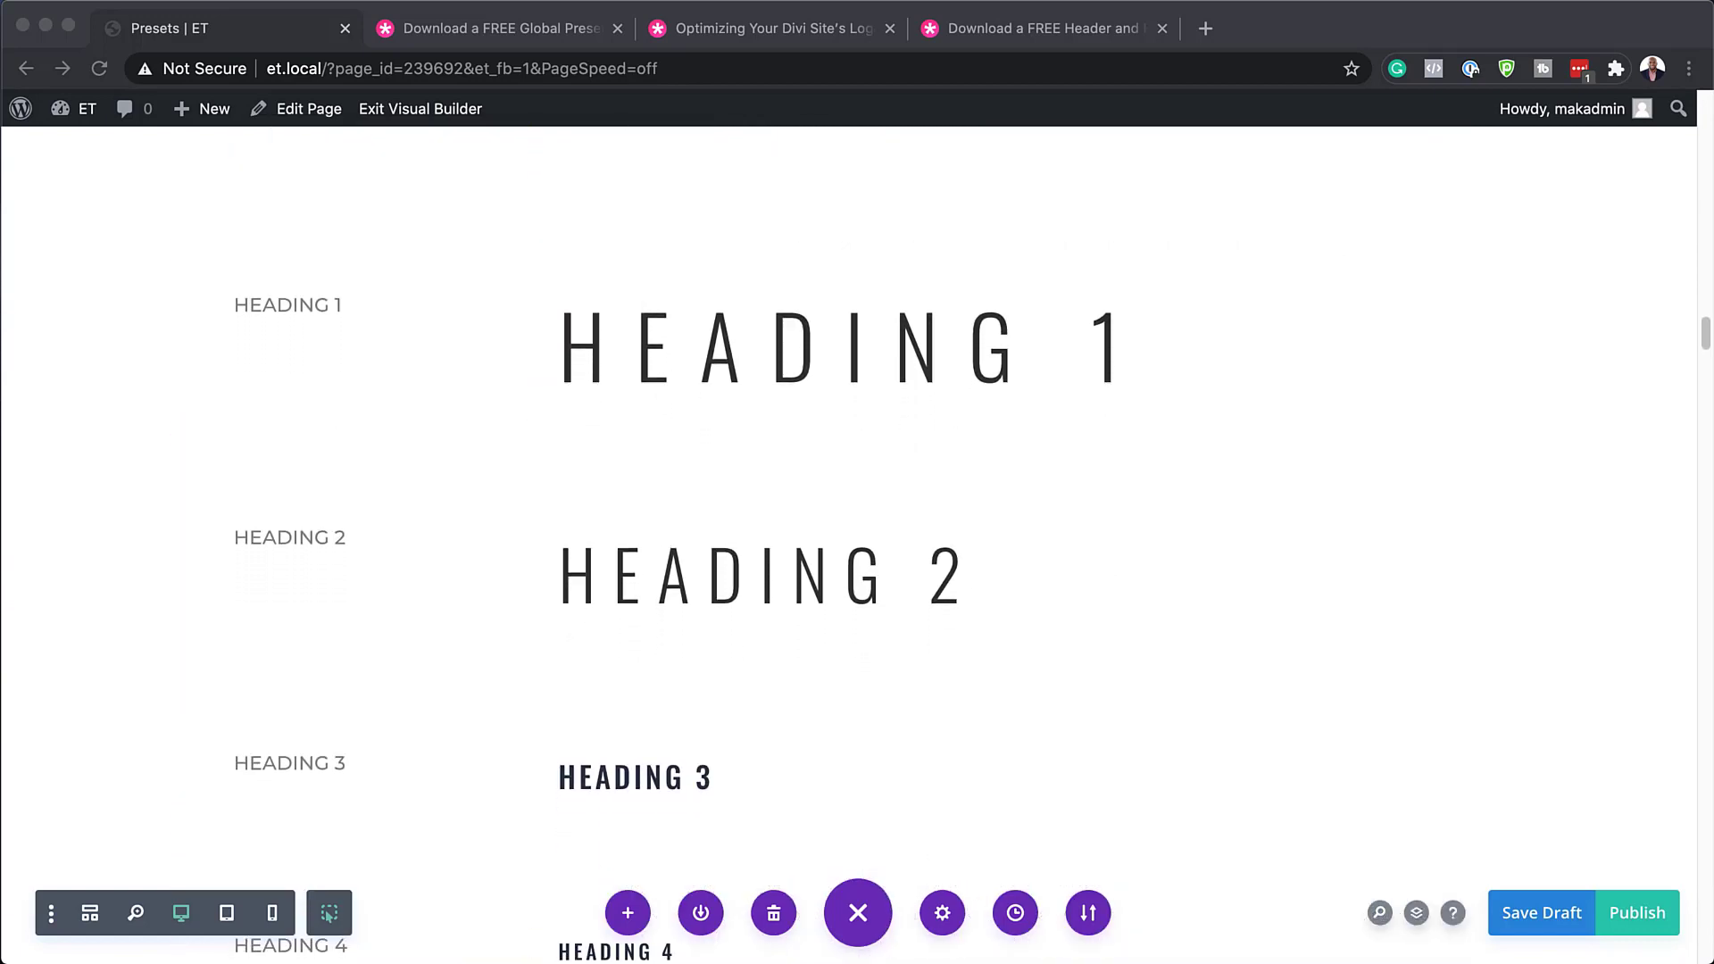
scroll(857, 535, up, 1)
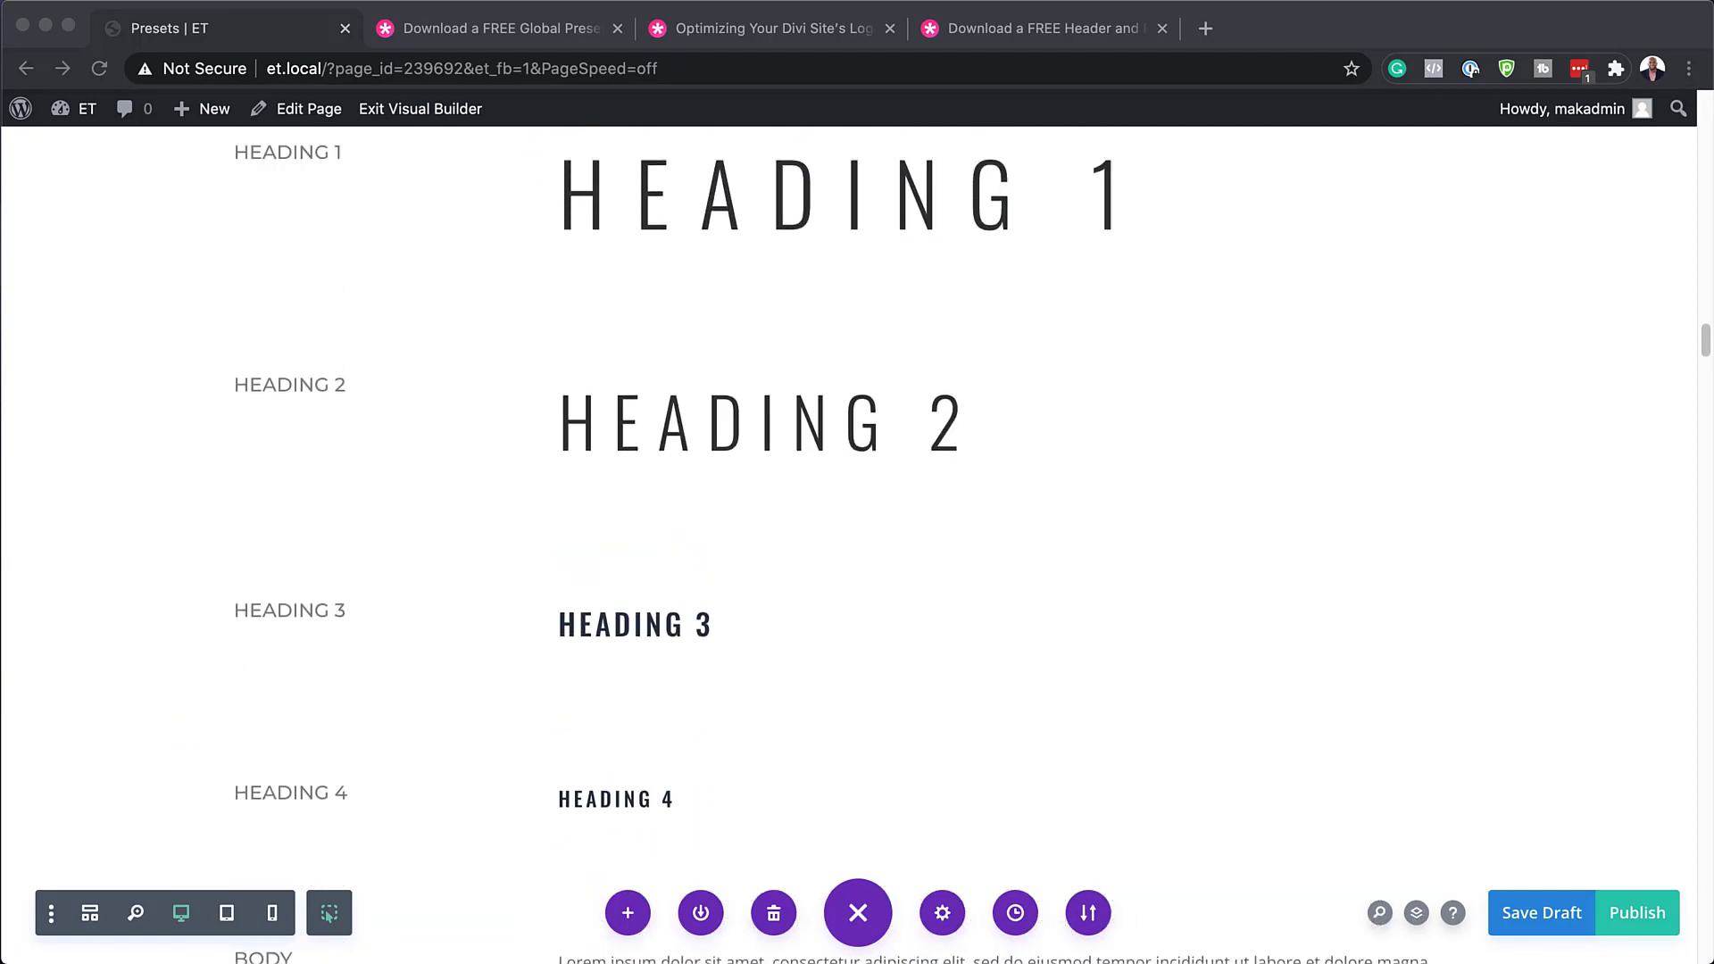
scroll(857, 535, down, 20)
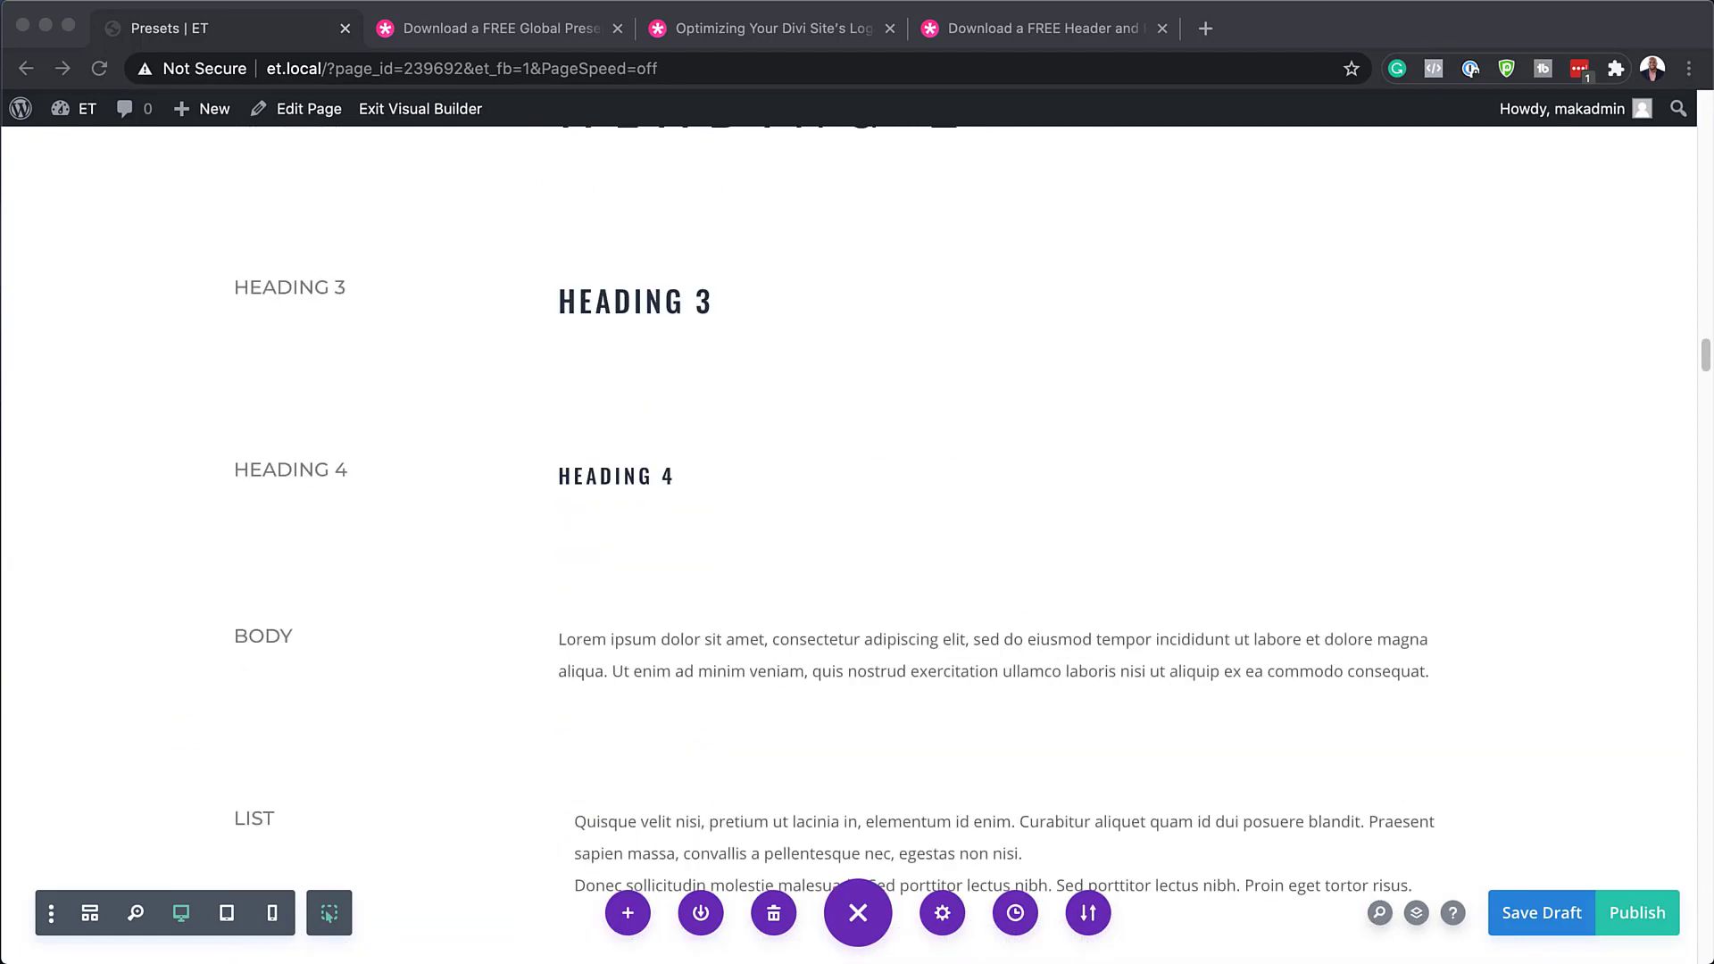
scroll(857, 535, down, 15)
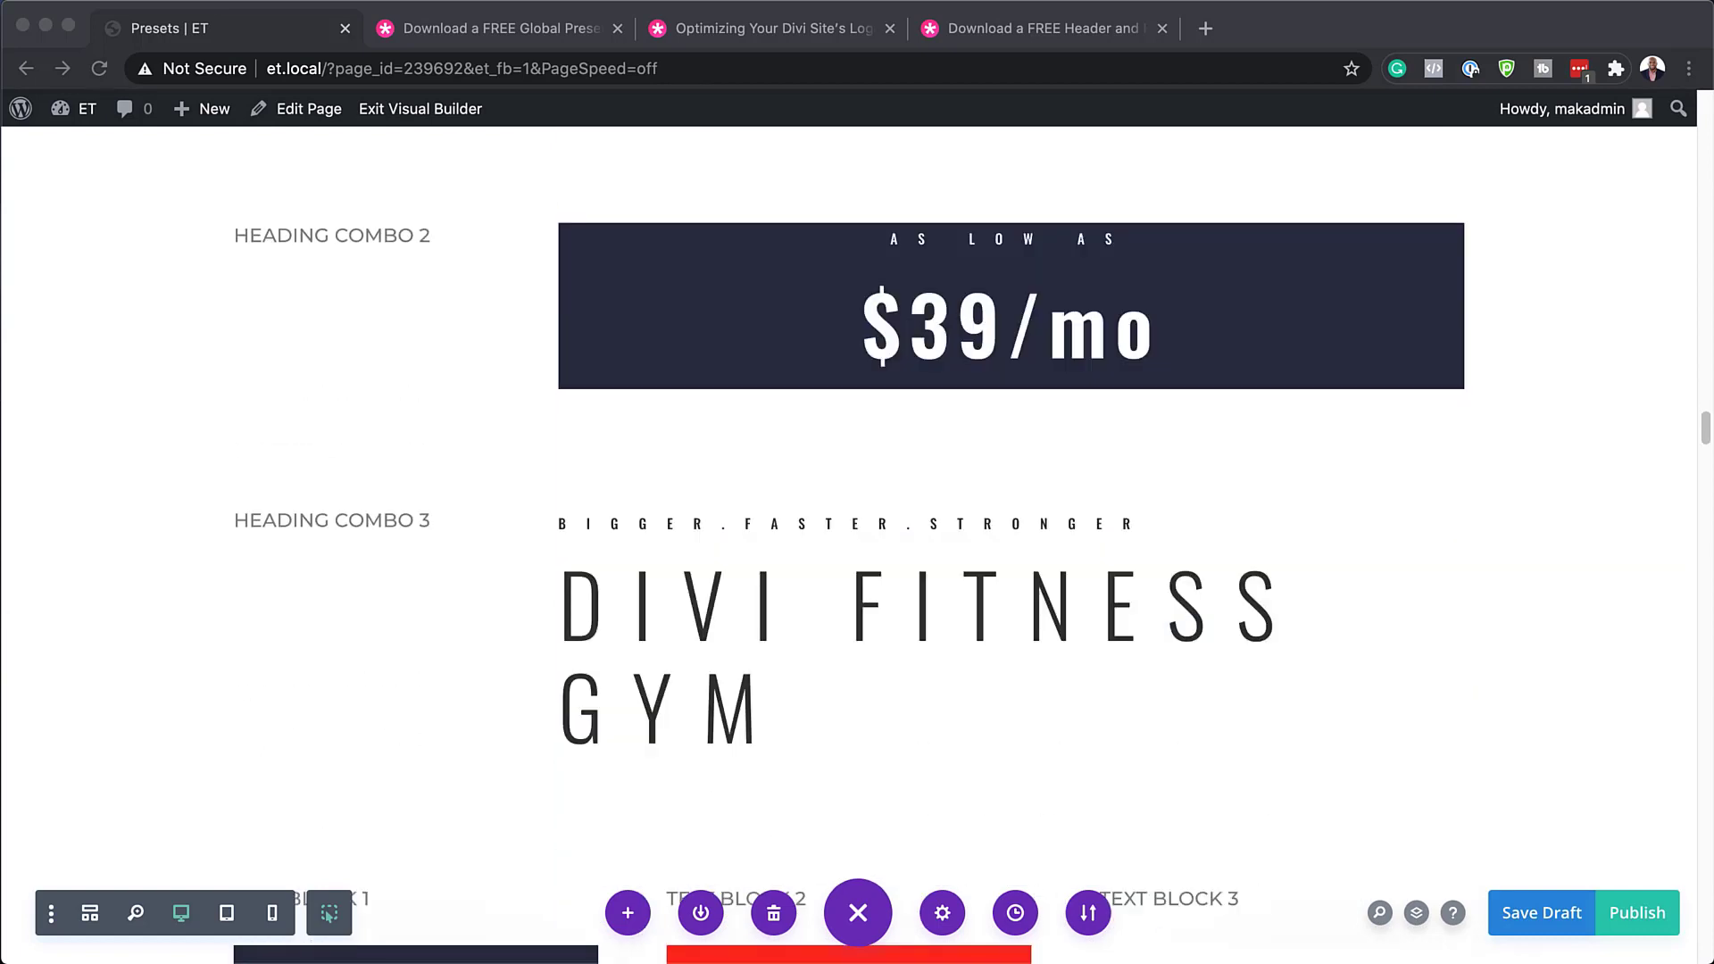
scroll(856, 535, down, 10)
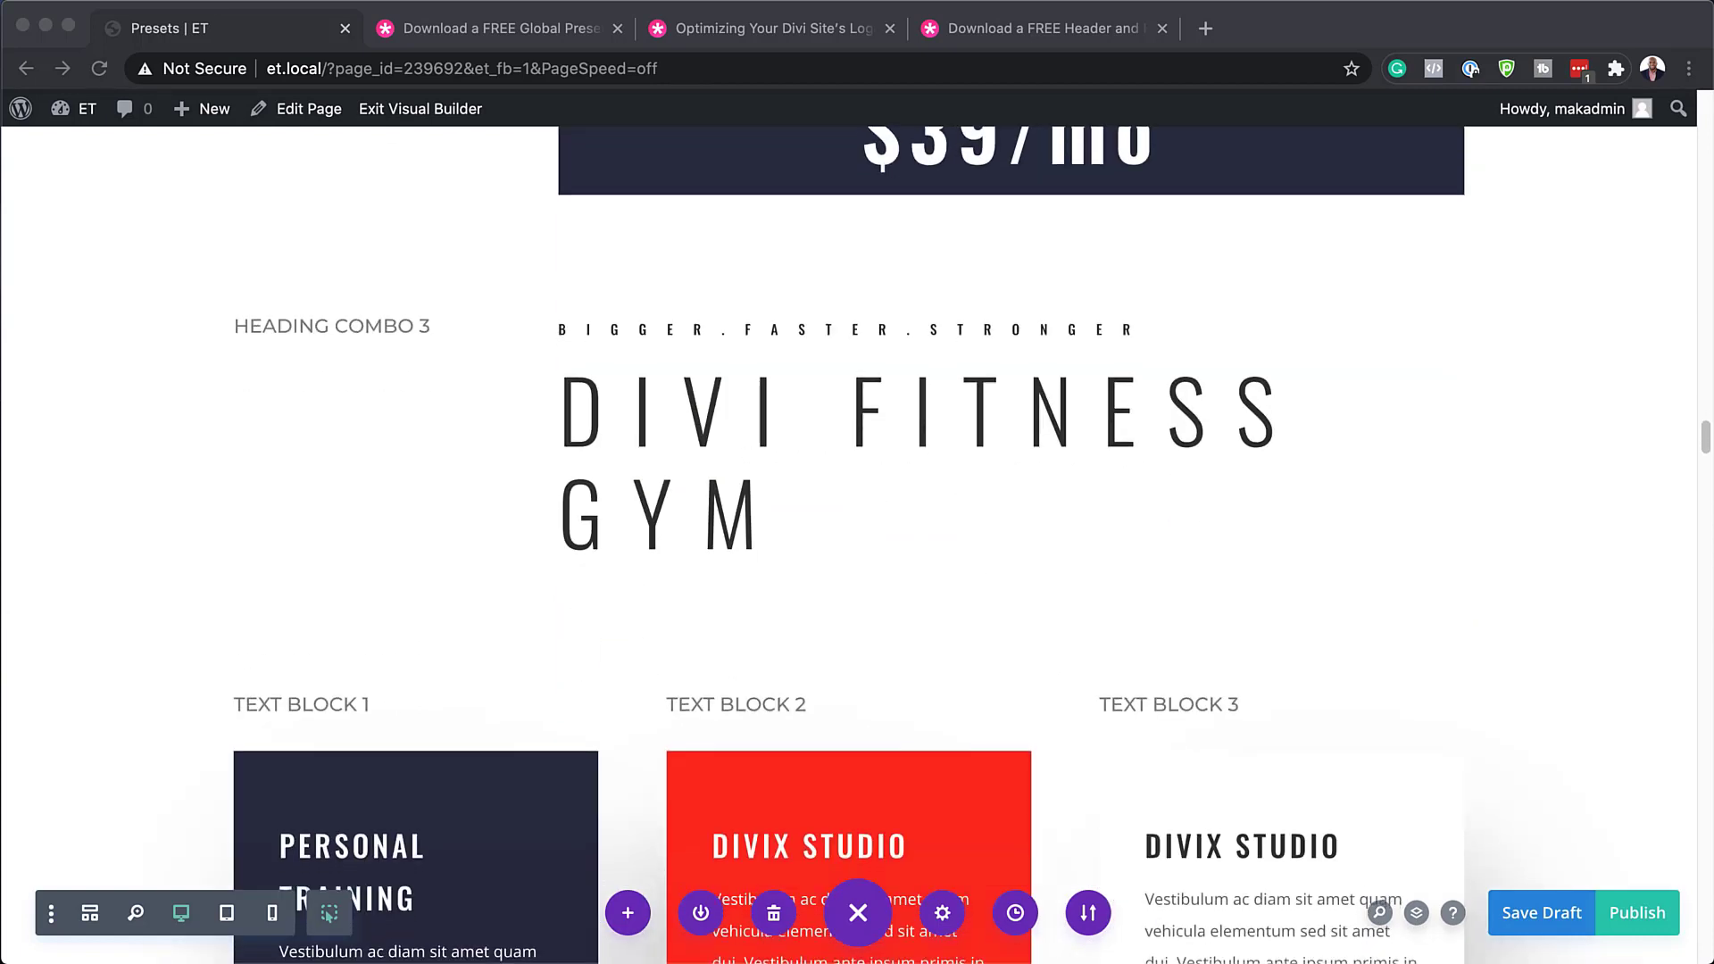
scroll(857, 536, down, 5)
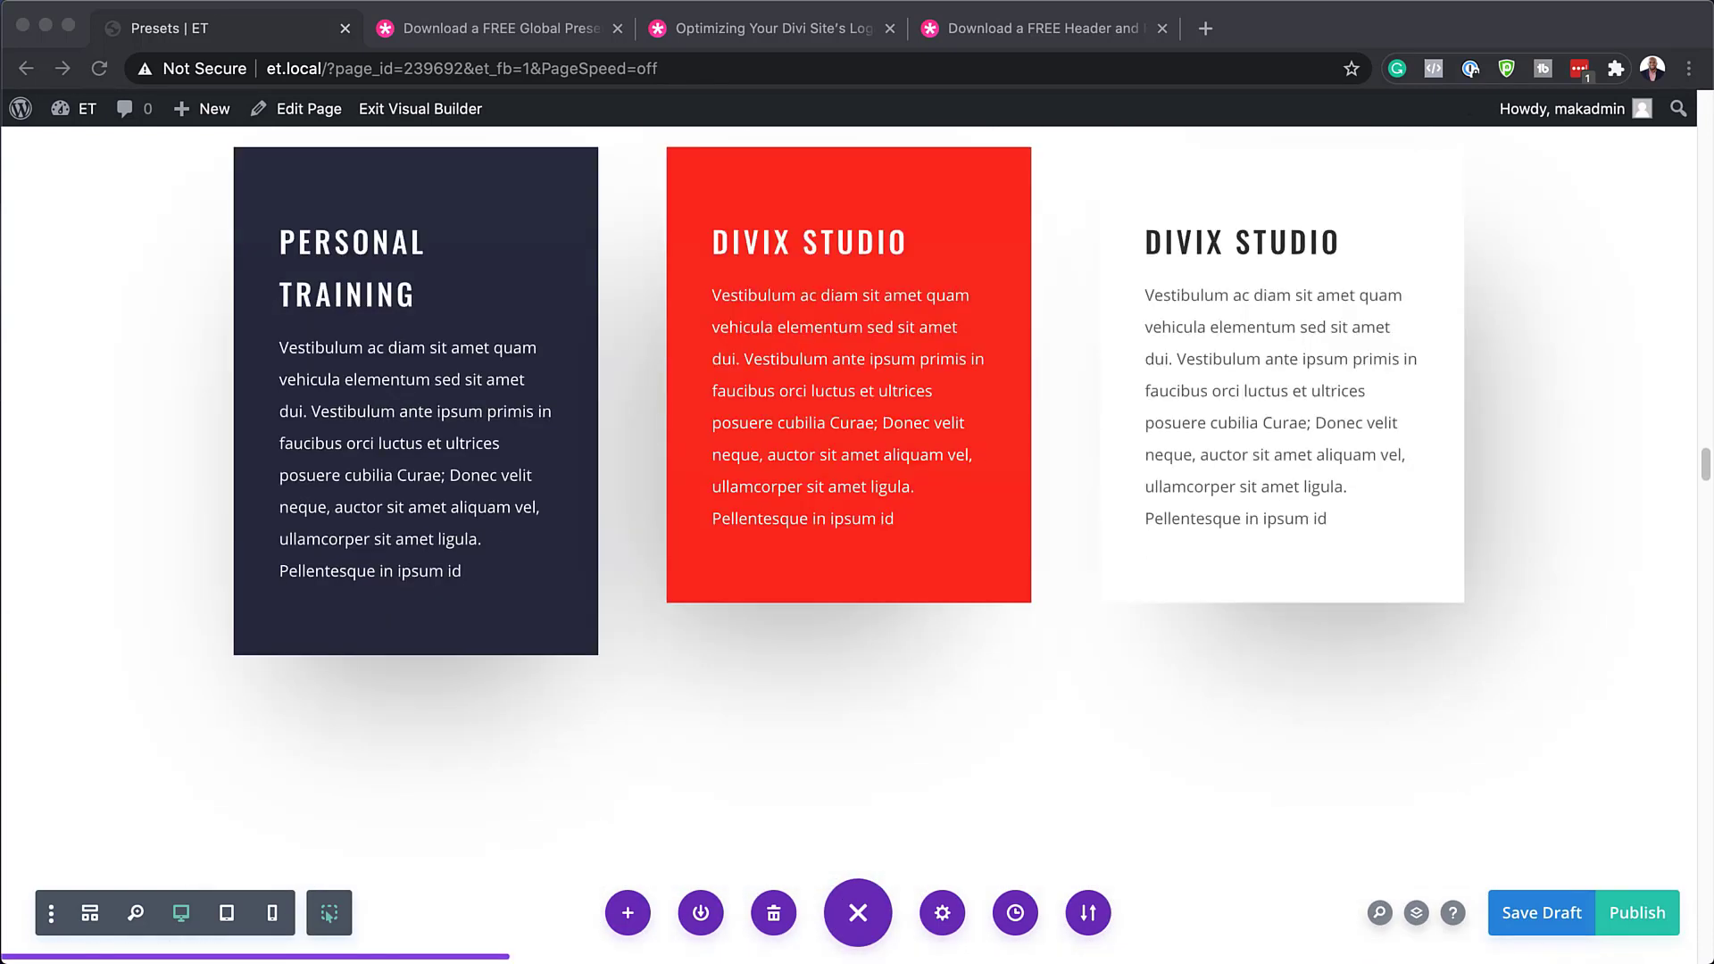
scroll(857, 536, down, 13)
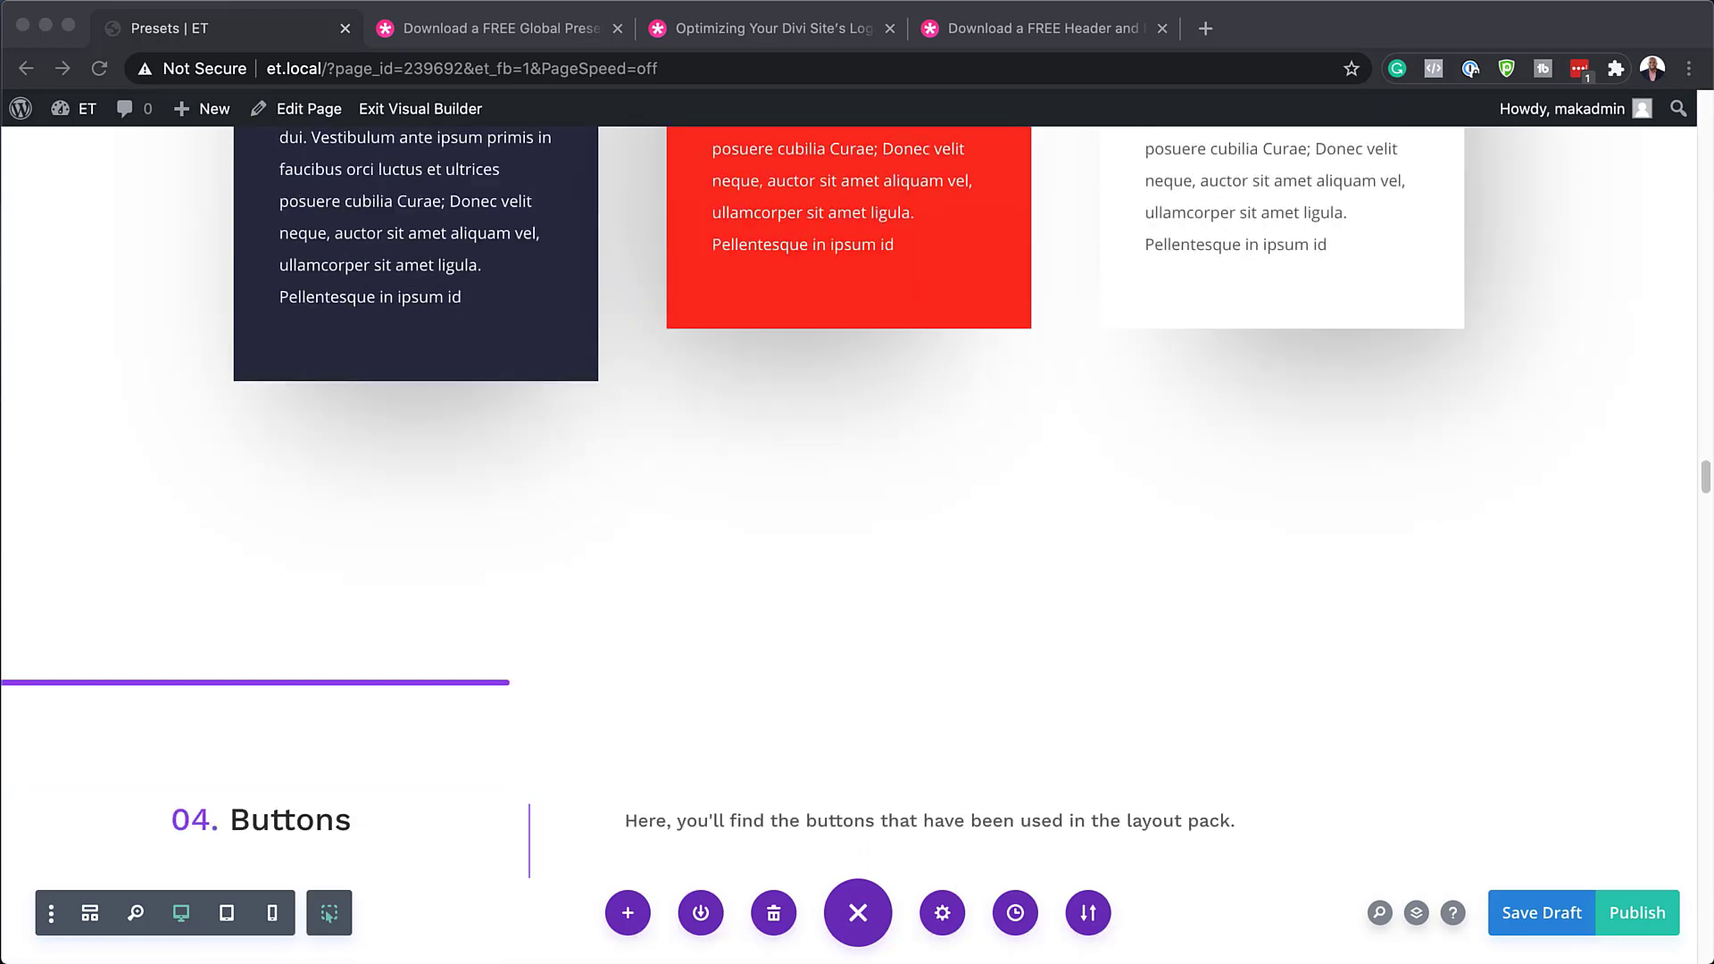
scroll(857, 536, down, 12)
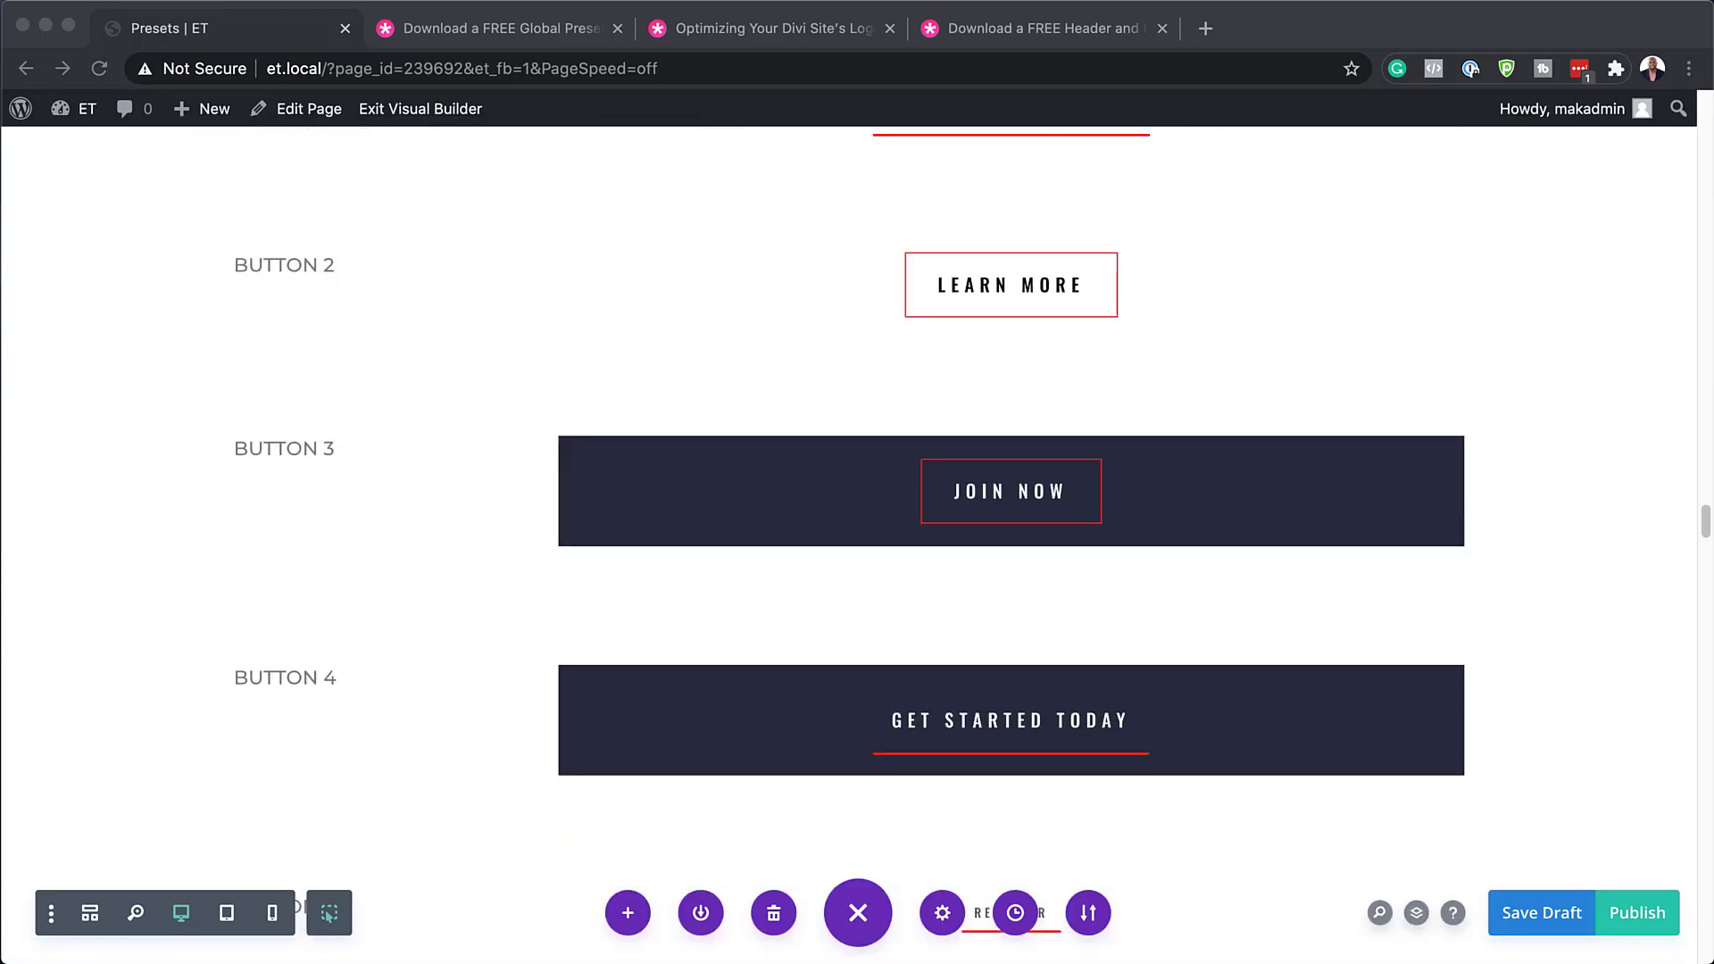
scroll(857, 535, down, 10)
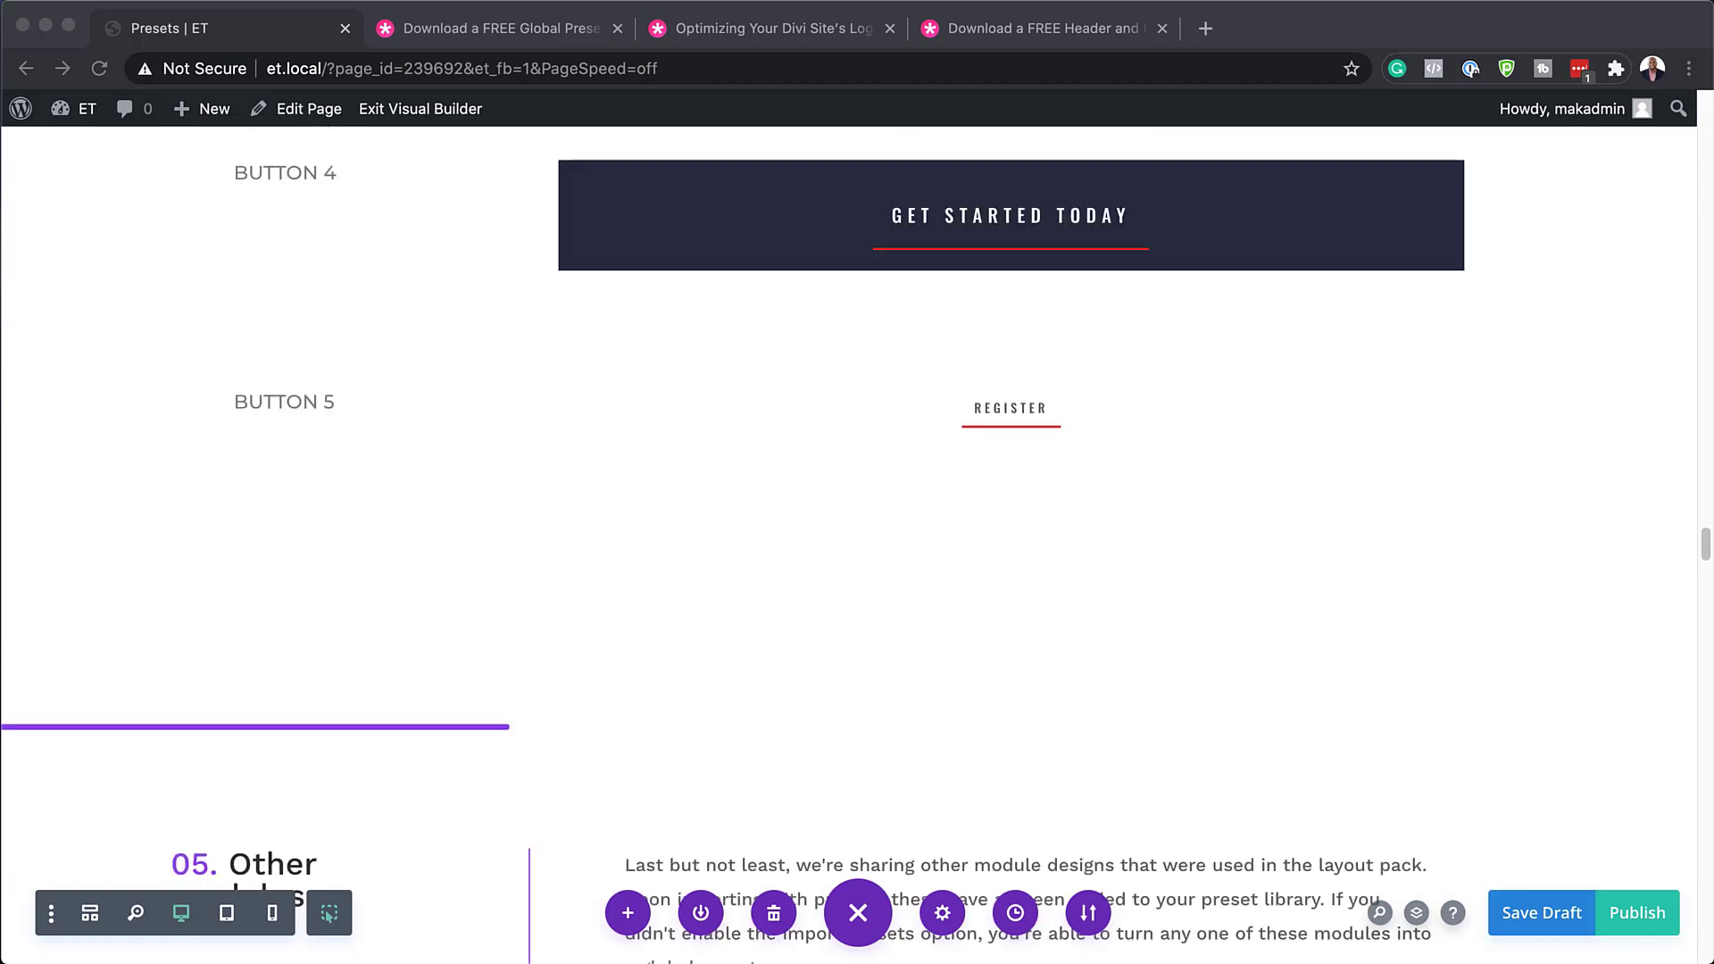
scroll(857, 535, down, 20)
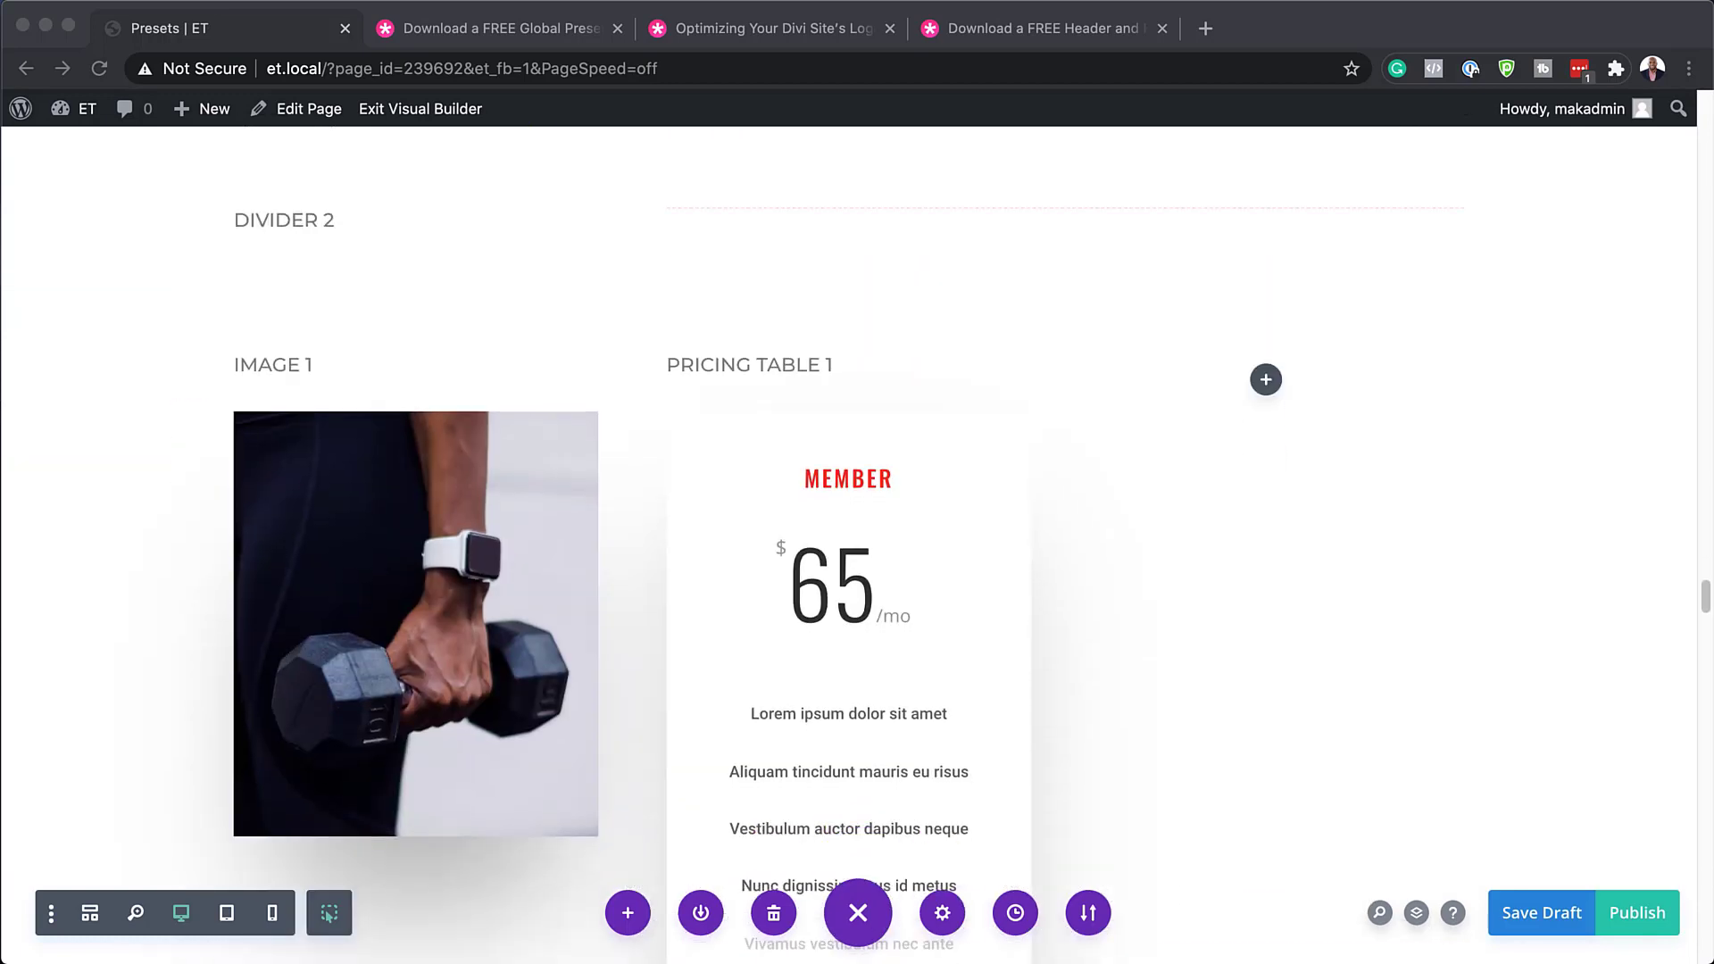
scroll(857, 536, down, 20)
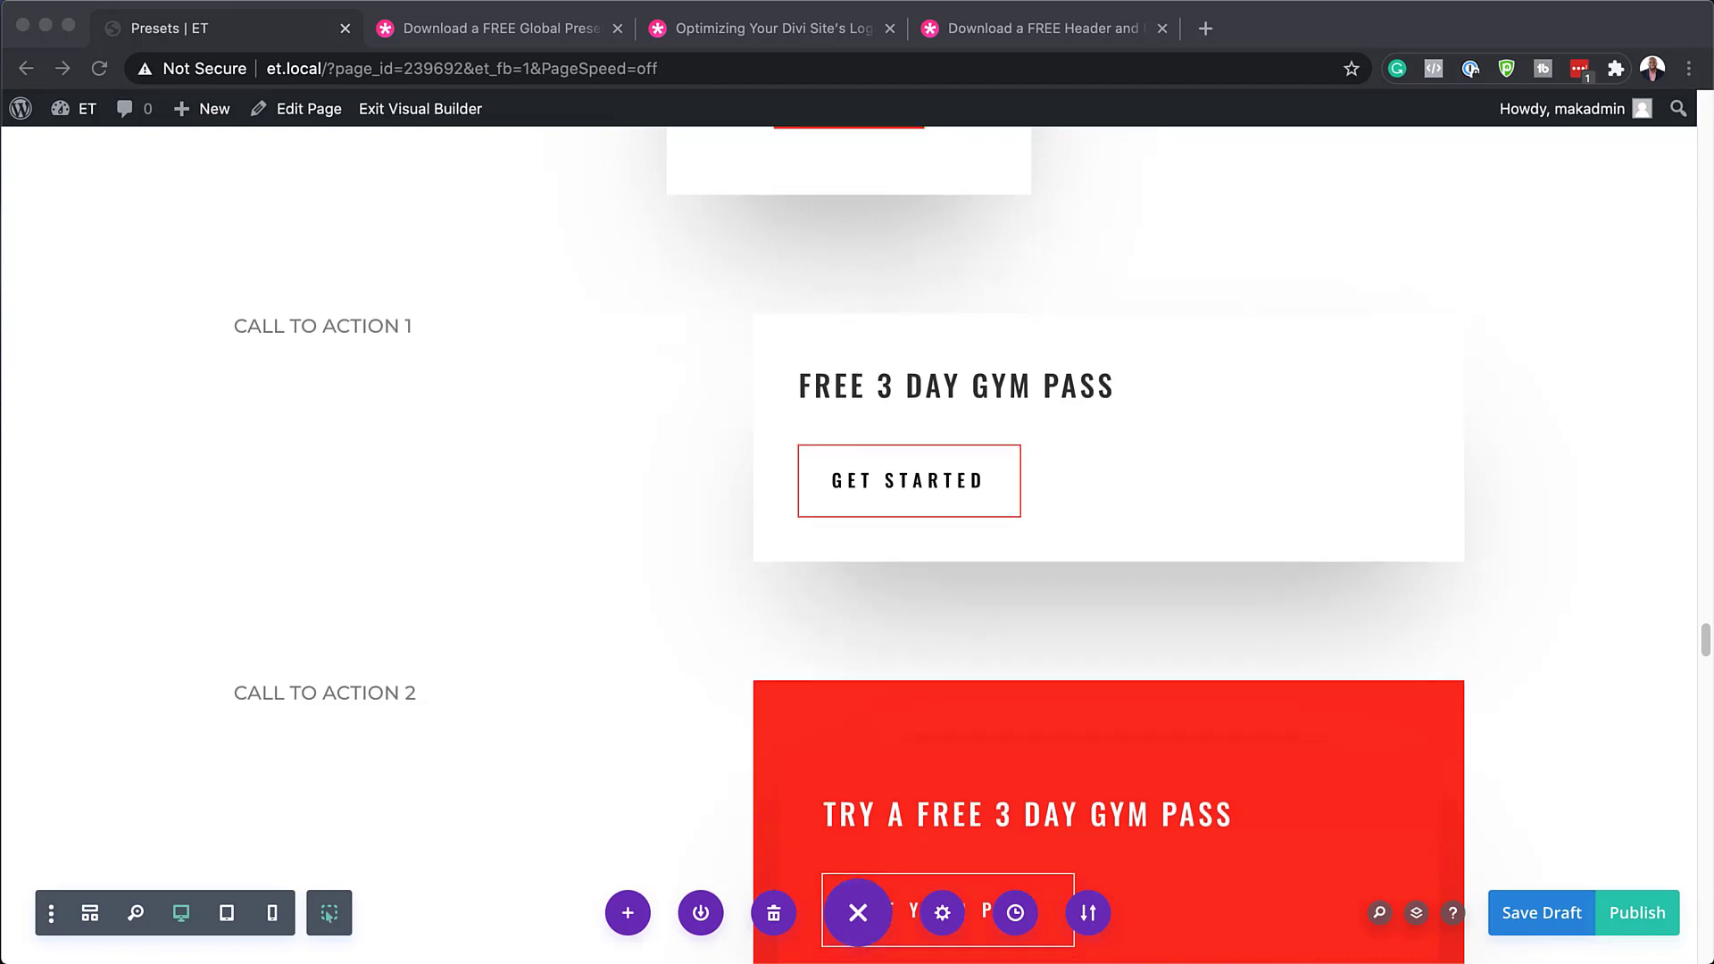
scroll(857, 535, down, 2)
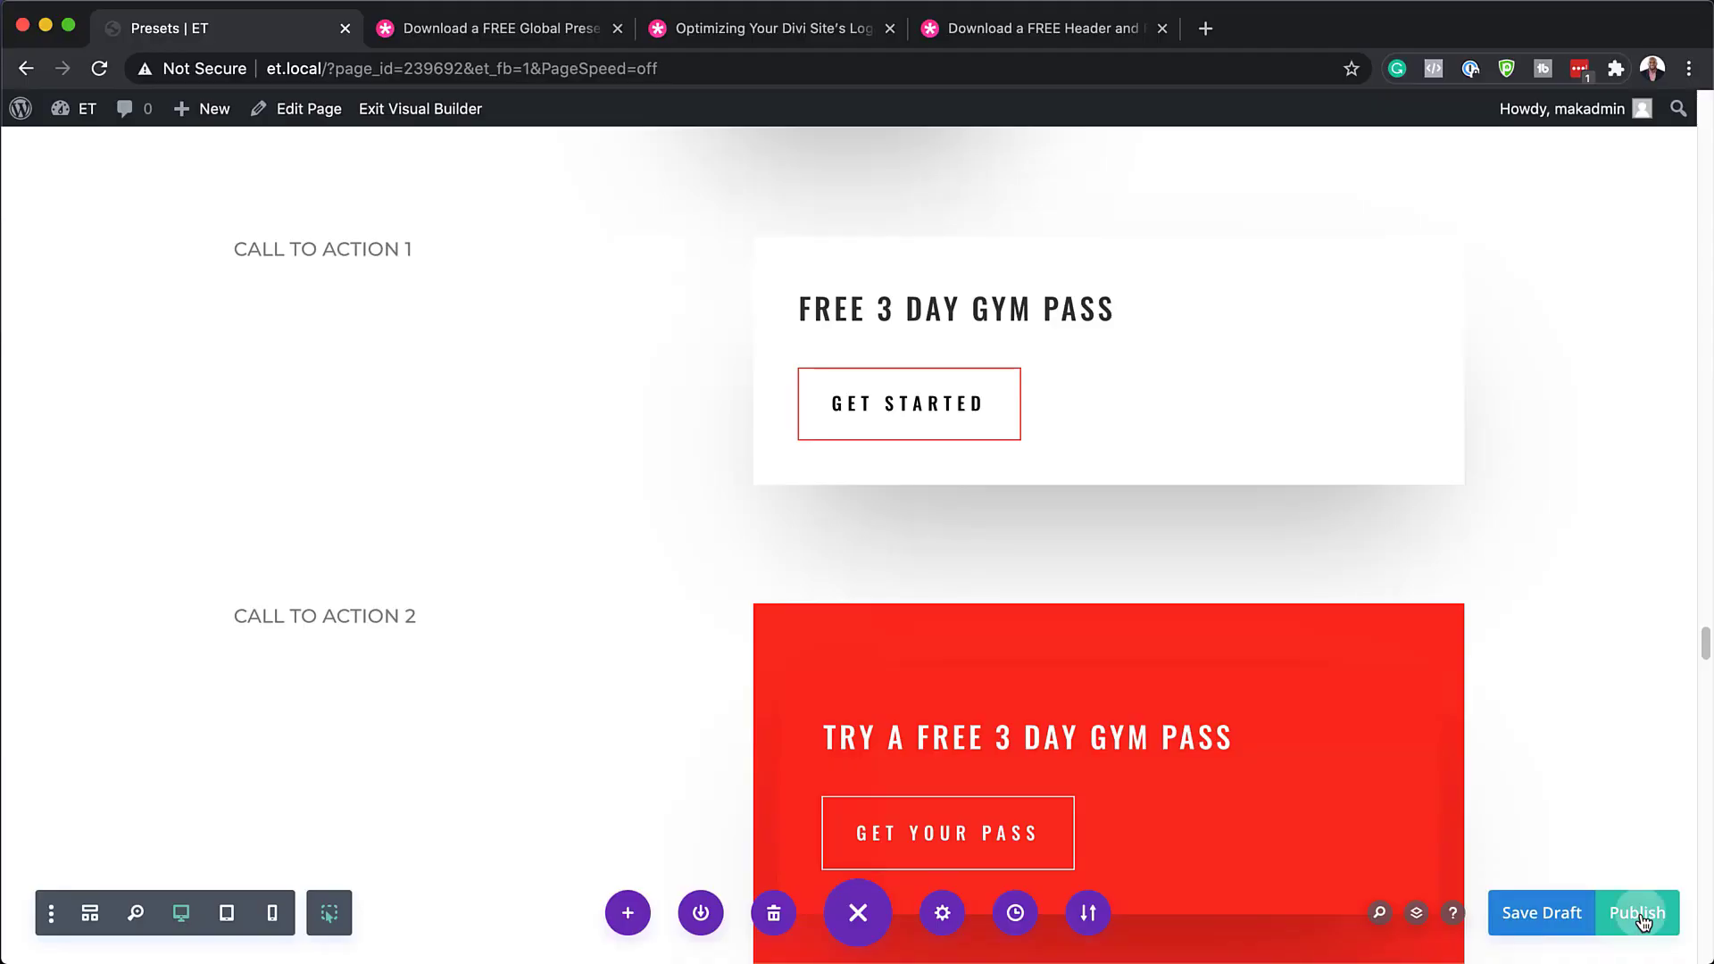
Publish the Presets page and exit the Visual Builder, with the WordPress dashboard opened in a new browser tab.
click(1639, 914)
mouse_move(474, 386)
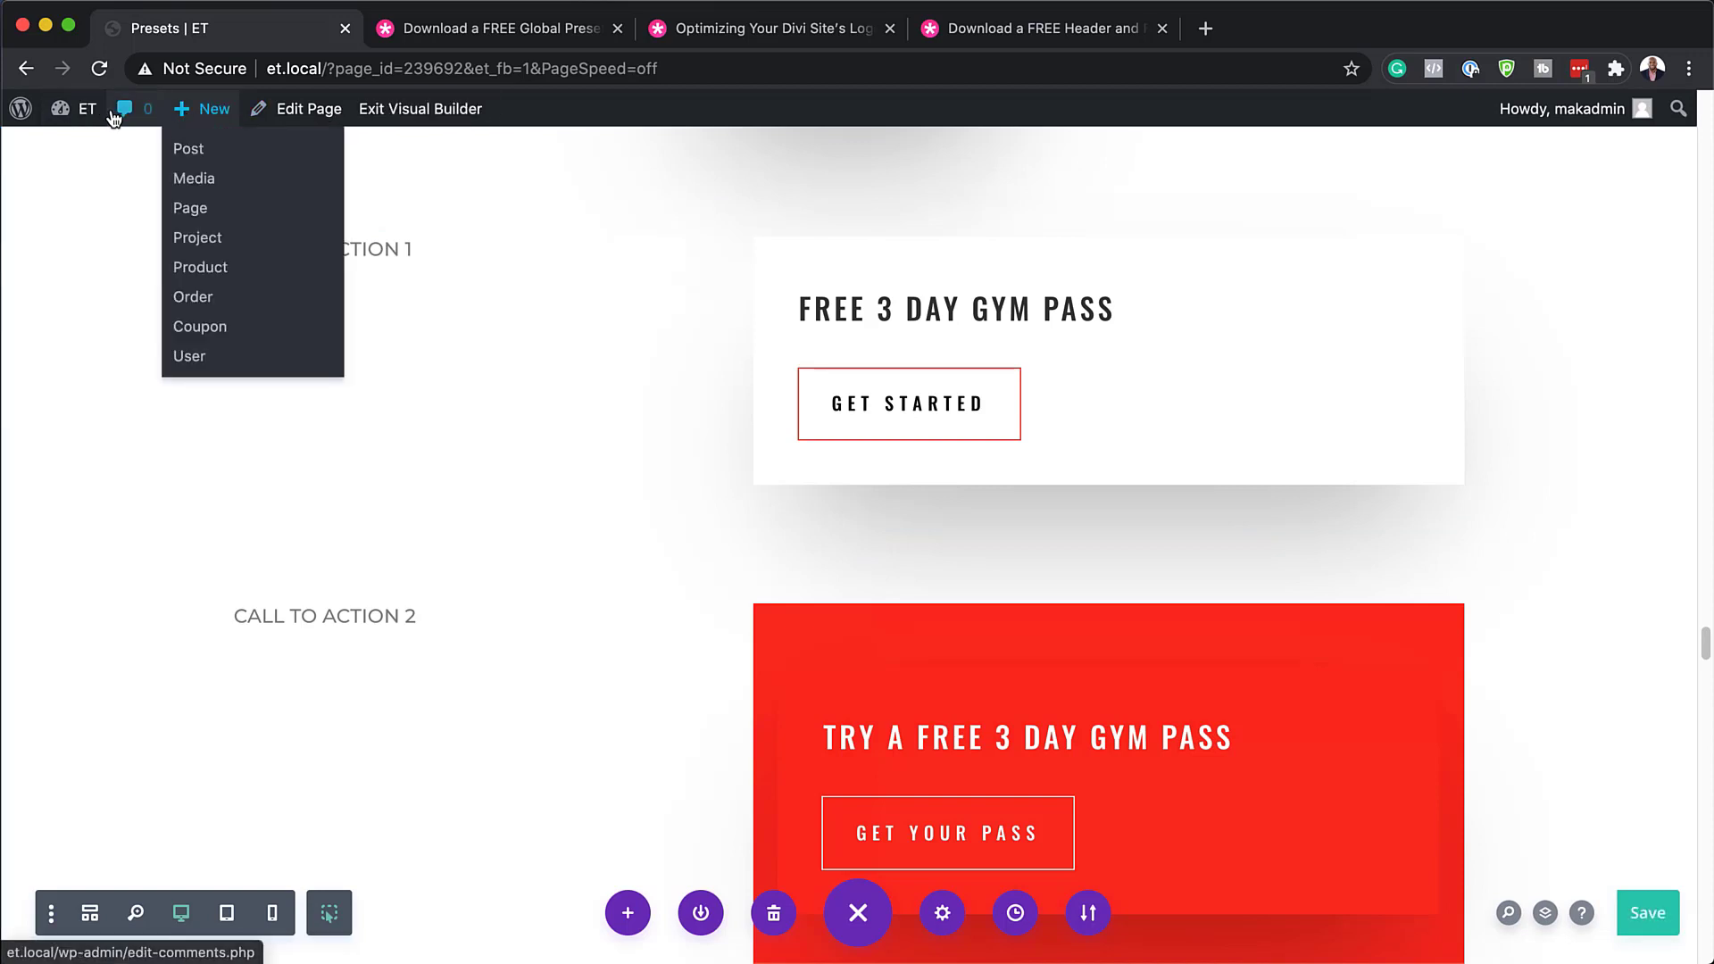
mouse_move(75, 108)
super+click(93, 150)
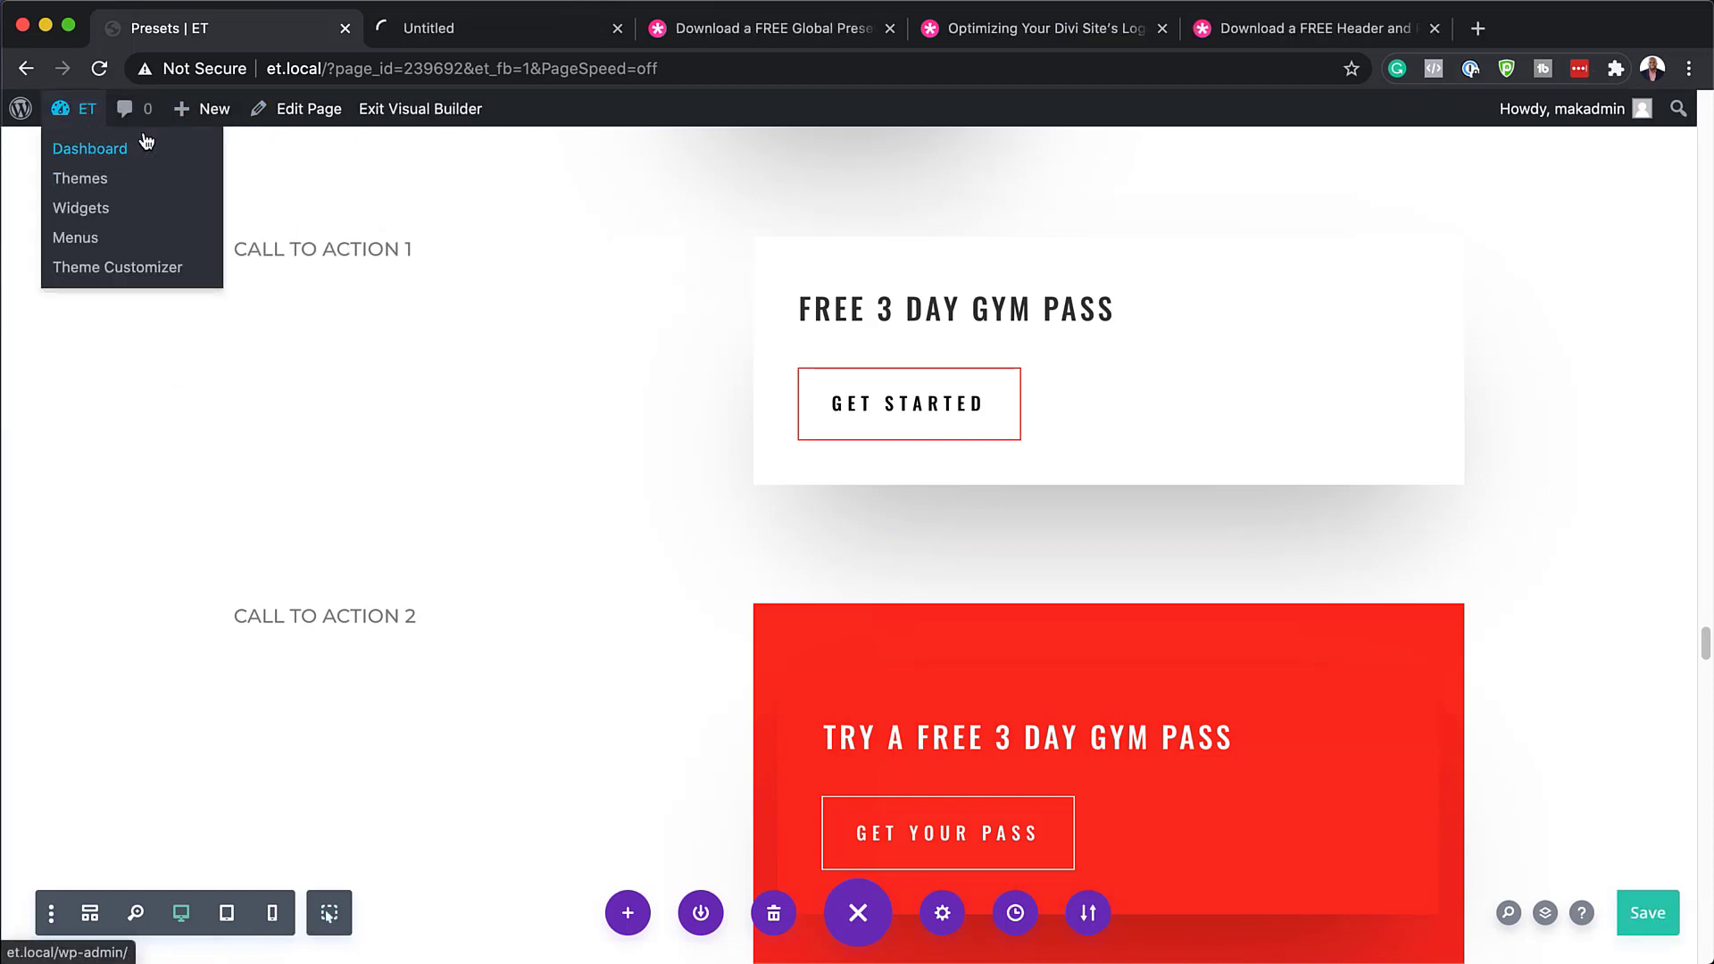
click(438, 113)
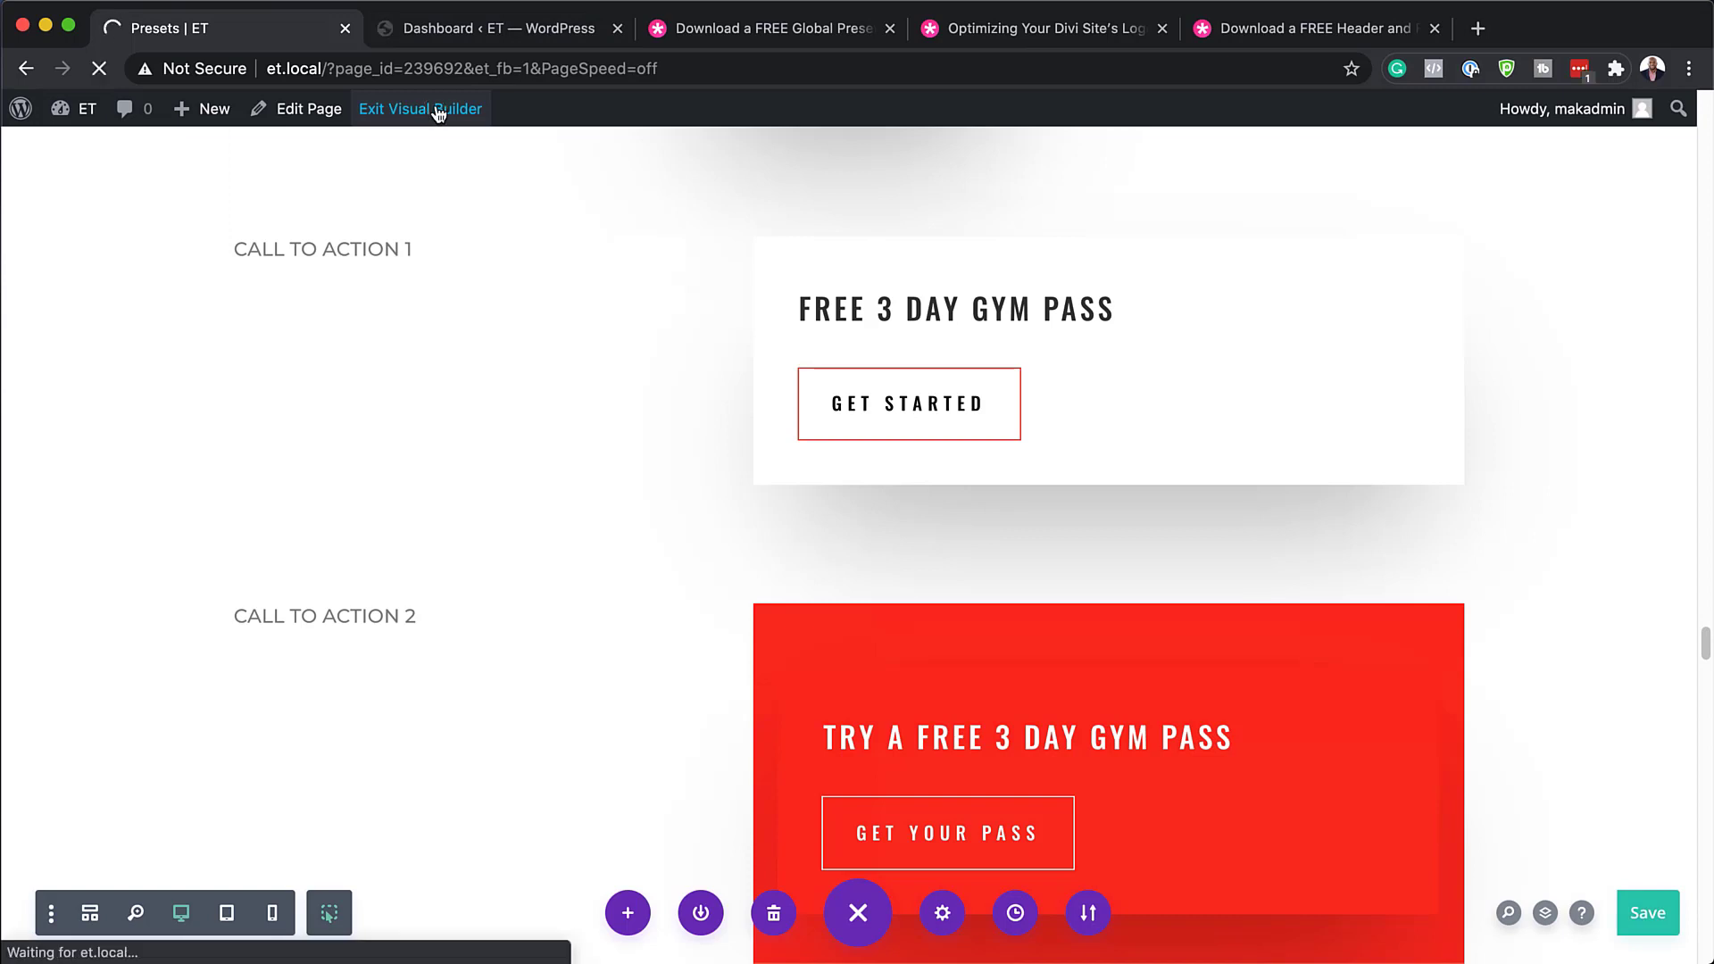
key(ctrl+Tab)
Create another WordPress page titled "New Page" and start building it with the Divi Builder.
mouse_move(69, 419)
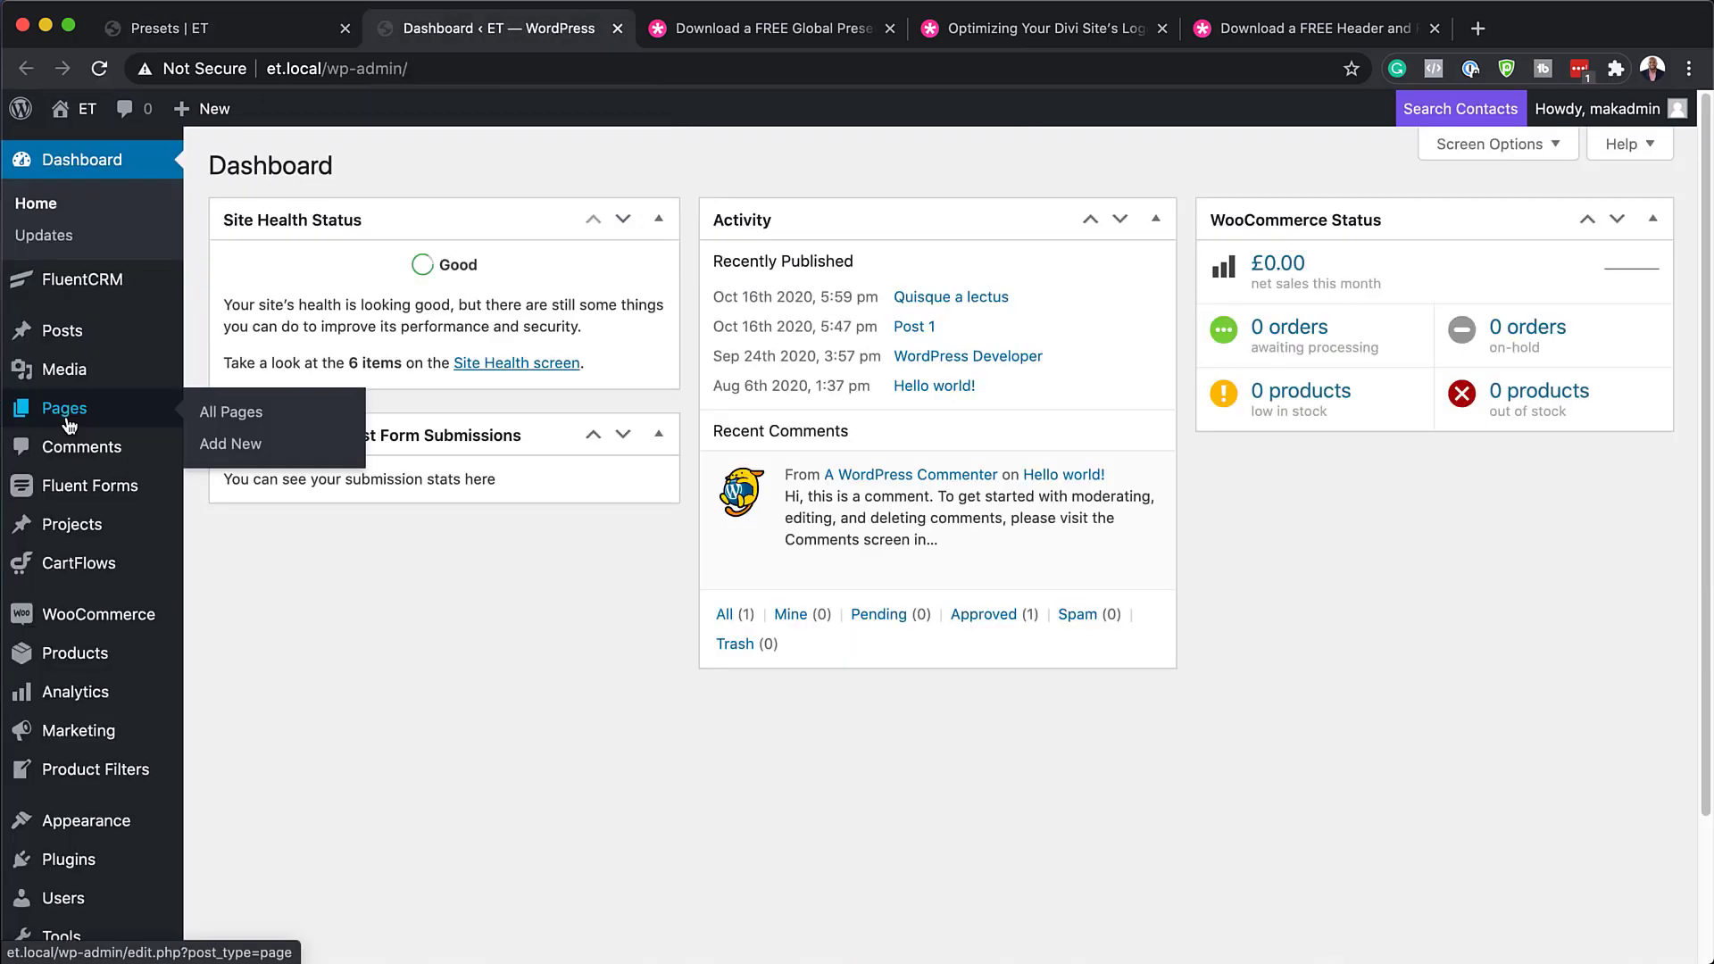
click(239, 449)
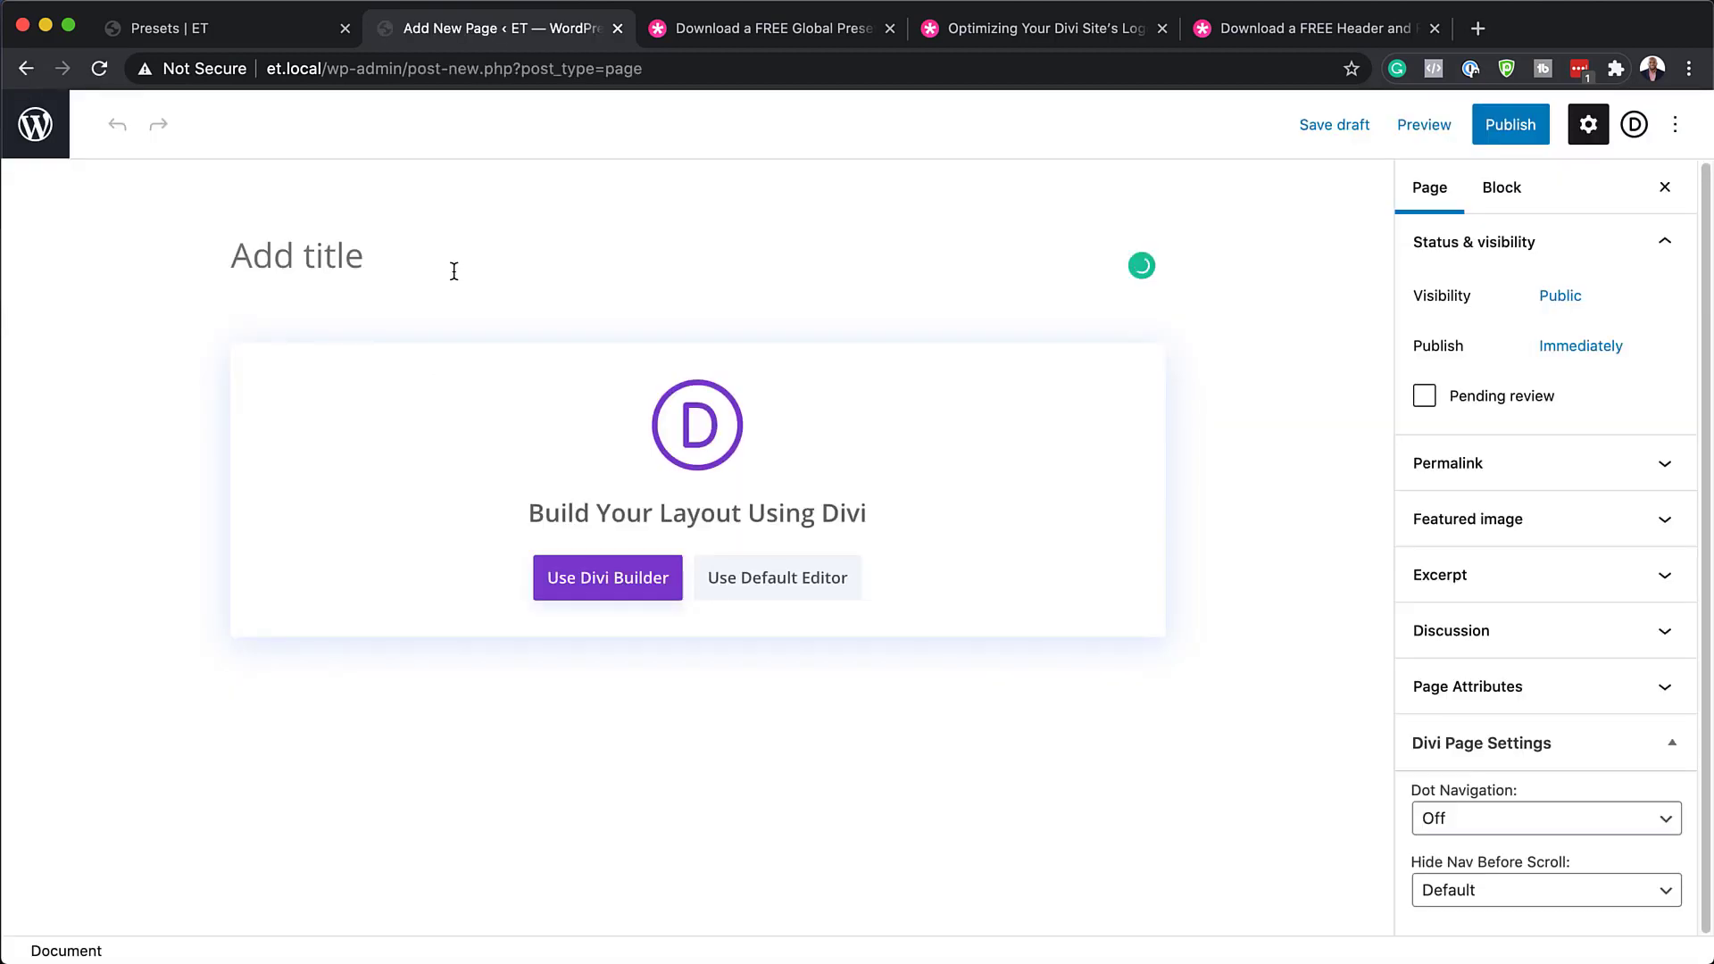
text(New Page)
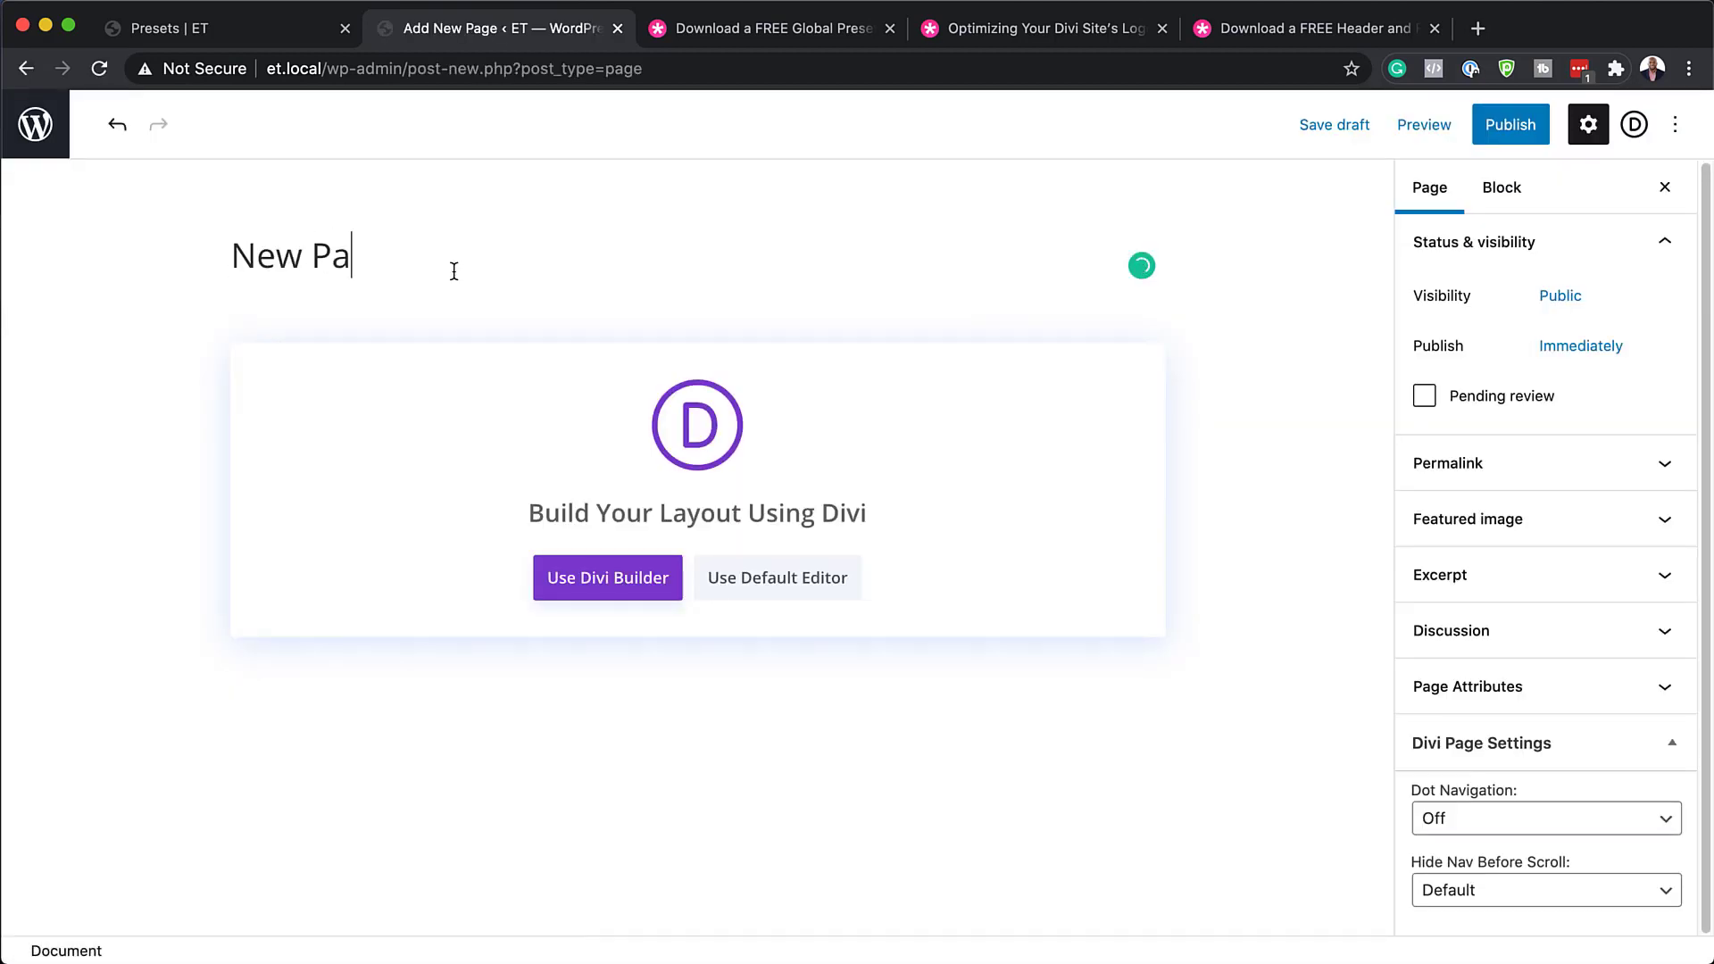
click(578, 573)
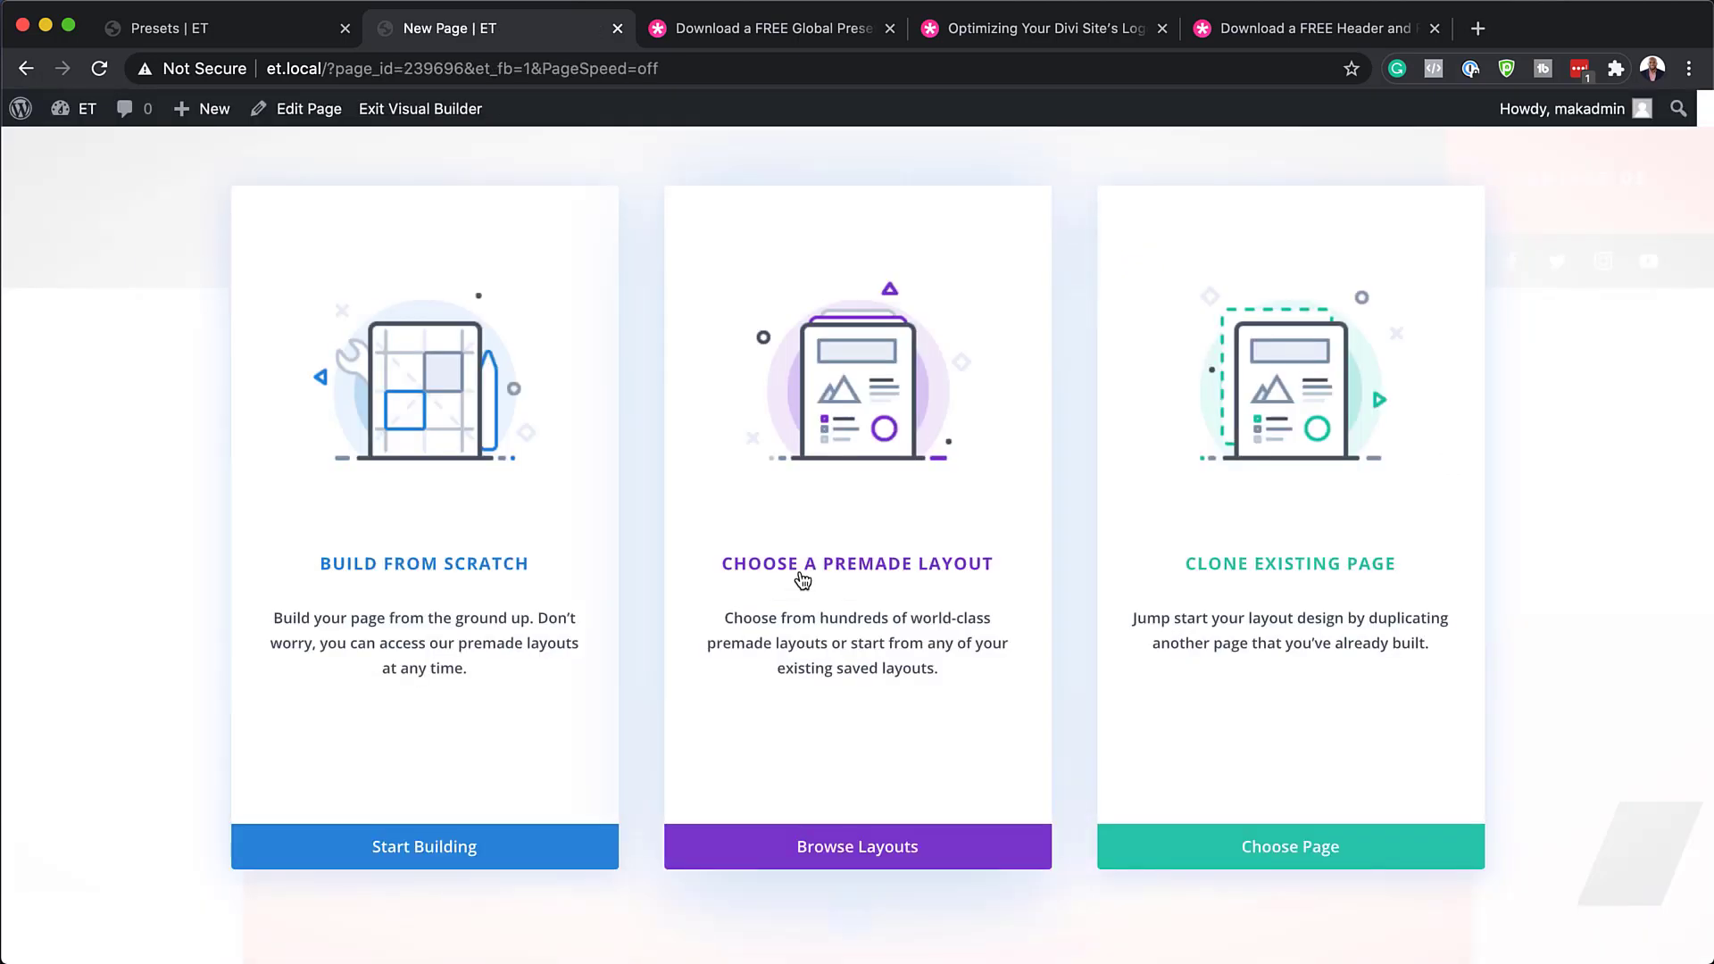
Search the premade layouts for "fitness" and load the Fitness Gym Landing Page layout into the page.
click(802, 574)
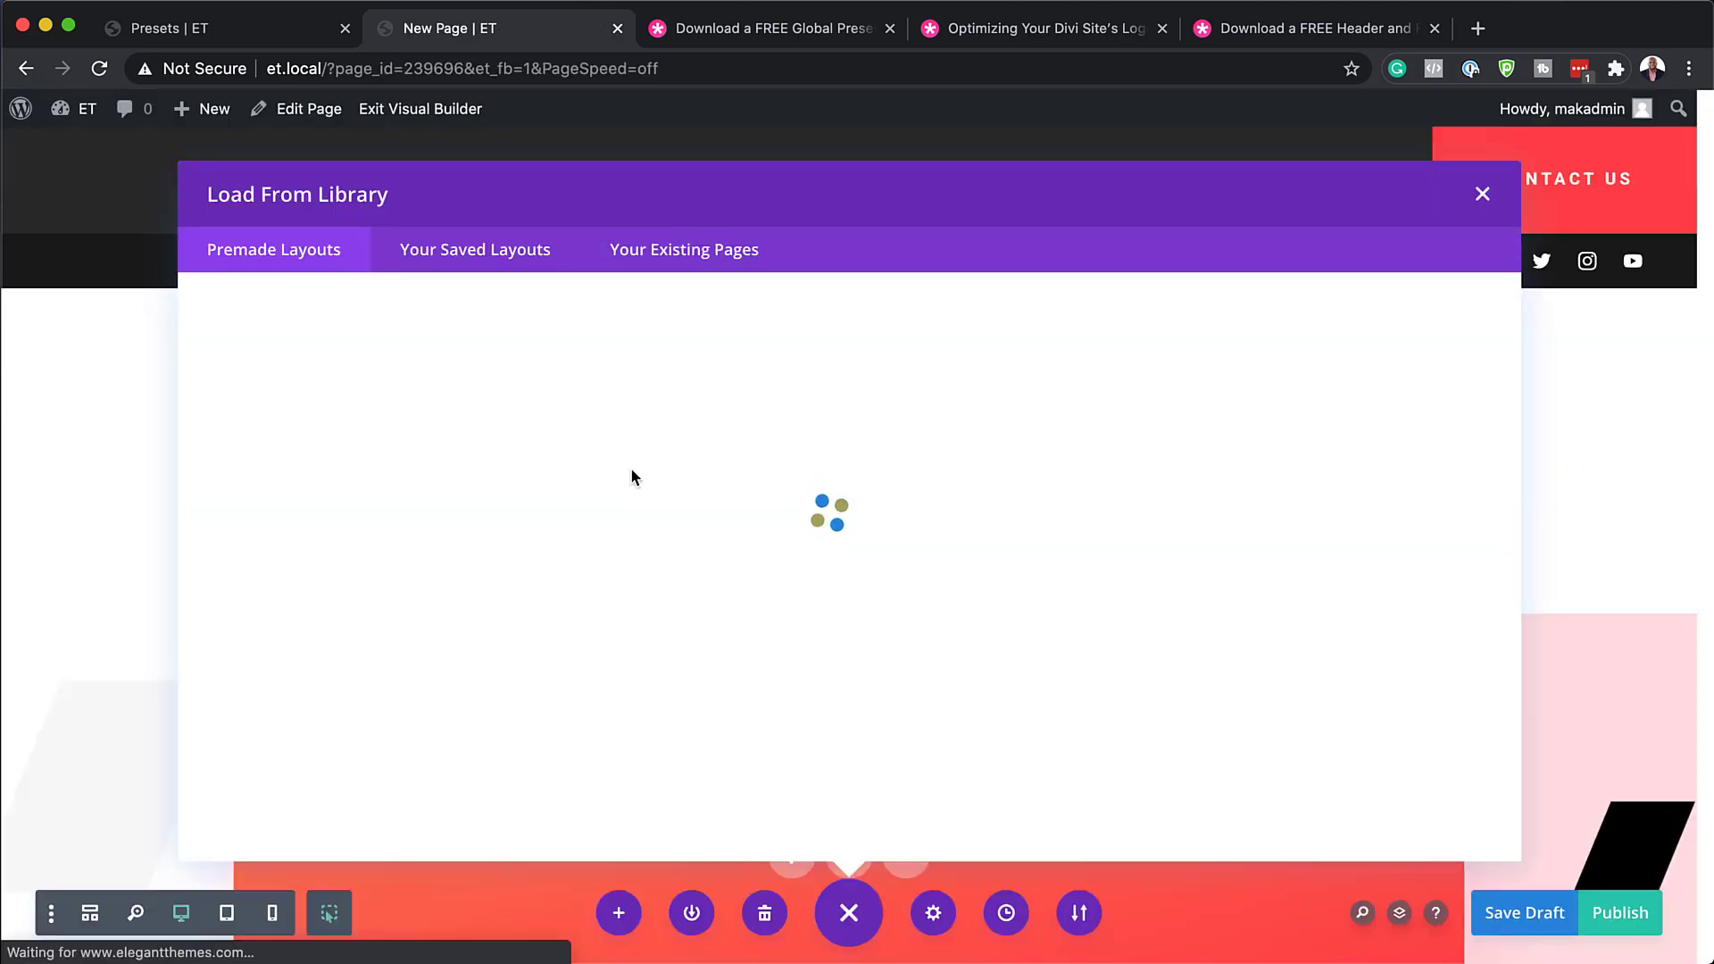
click(391, 431)
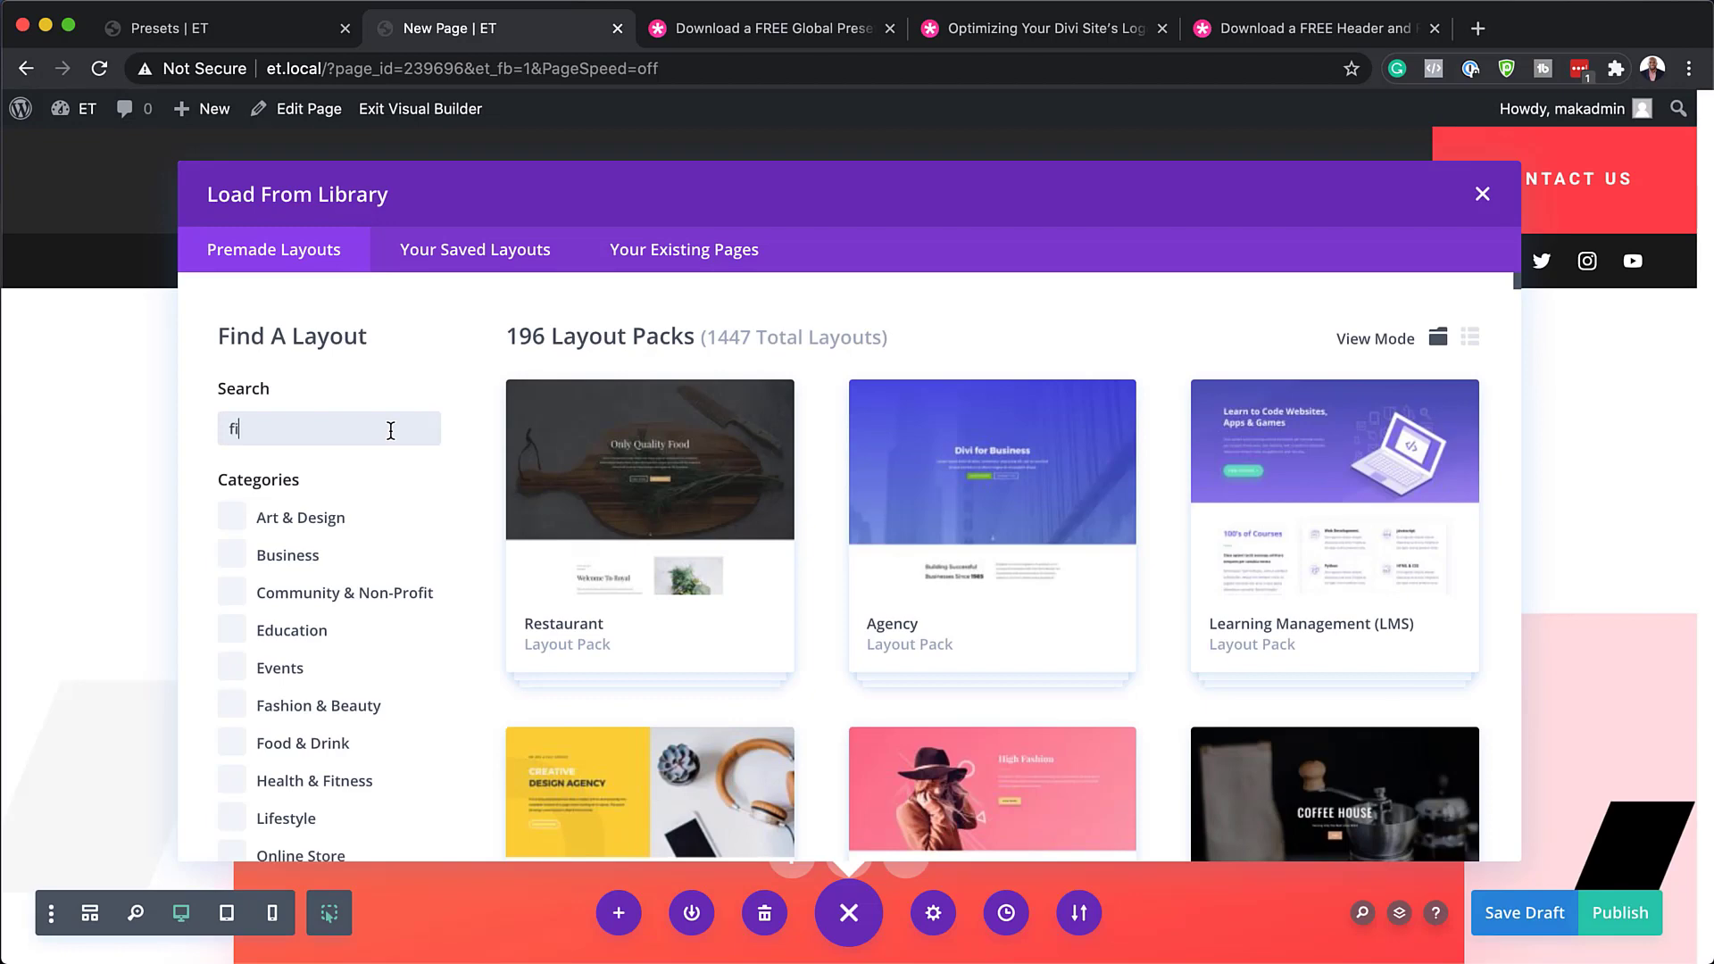
text(fitness)
scroll(393, 426, down, 7)
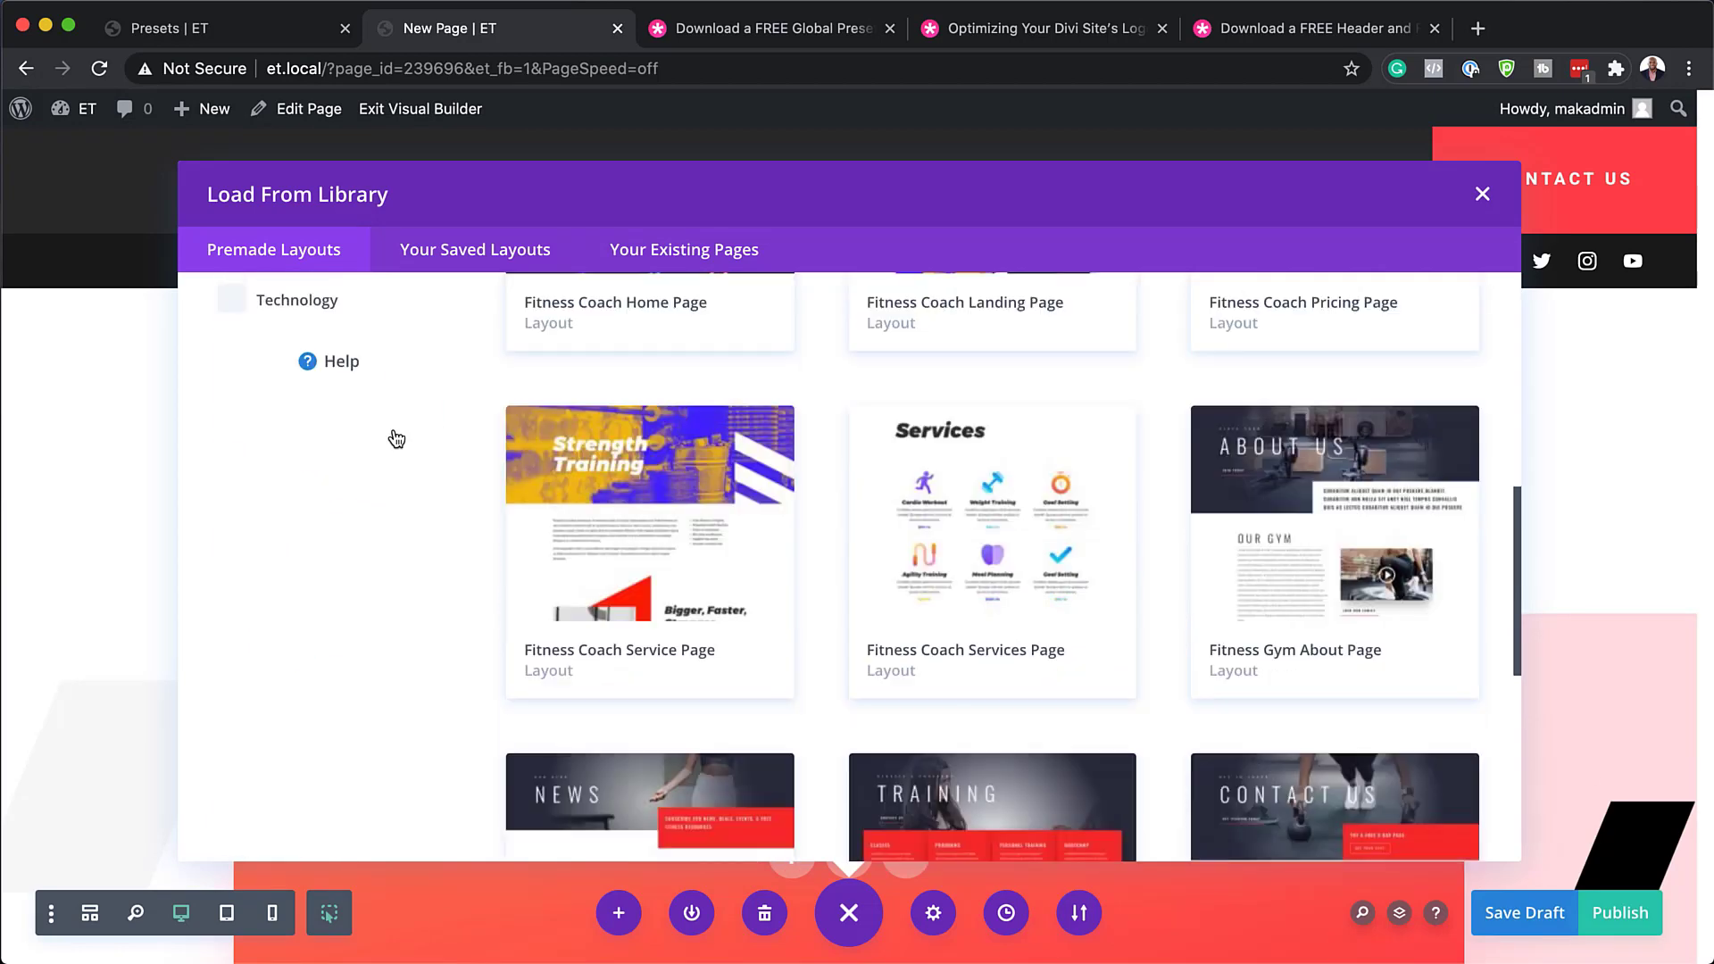
scroll(393, 427, down, 5)
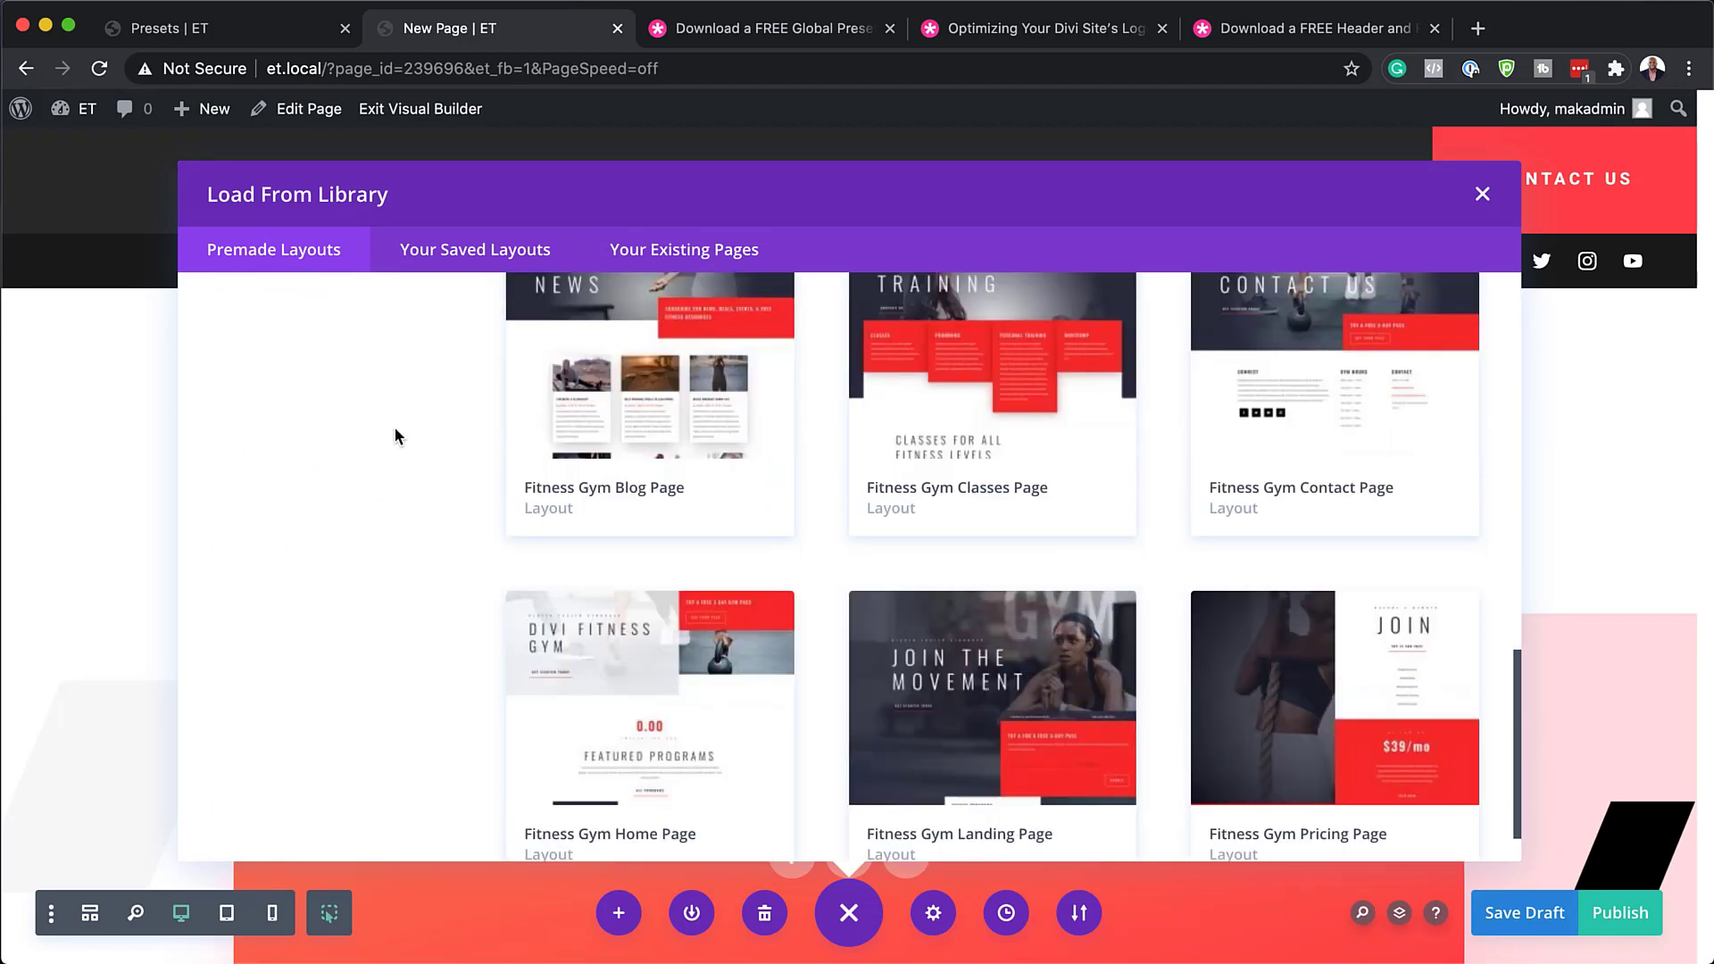
scroll(396, 424, down, 1)
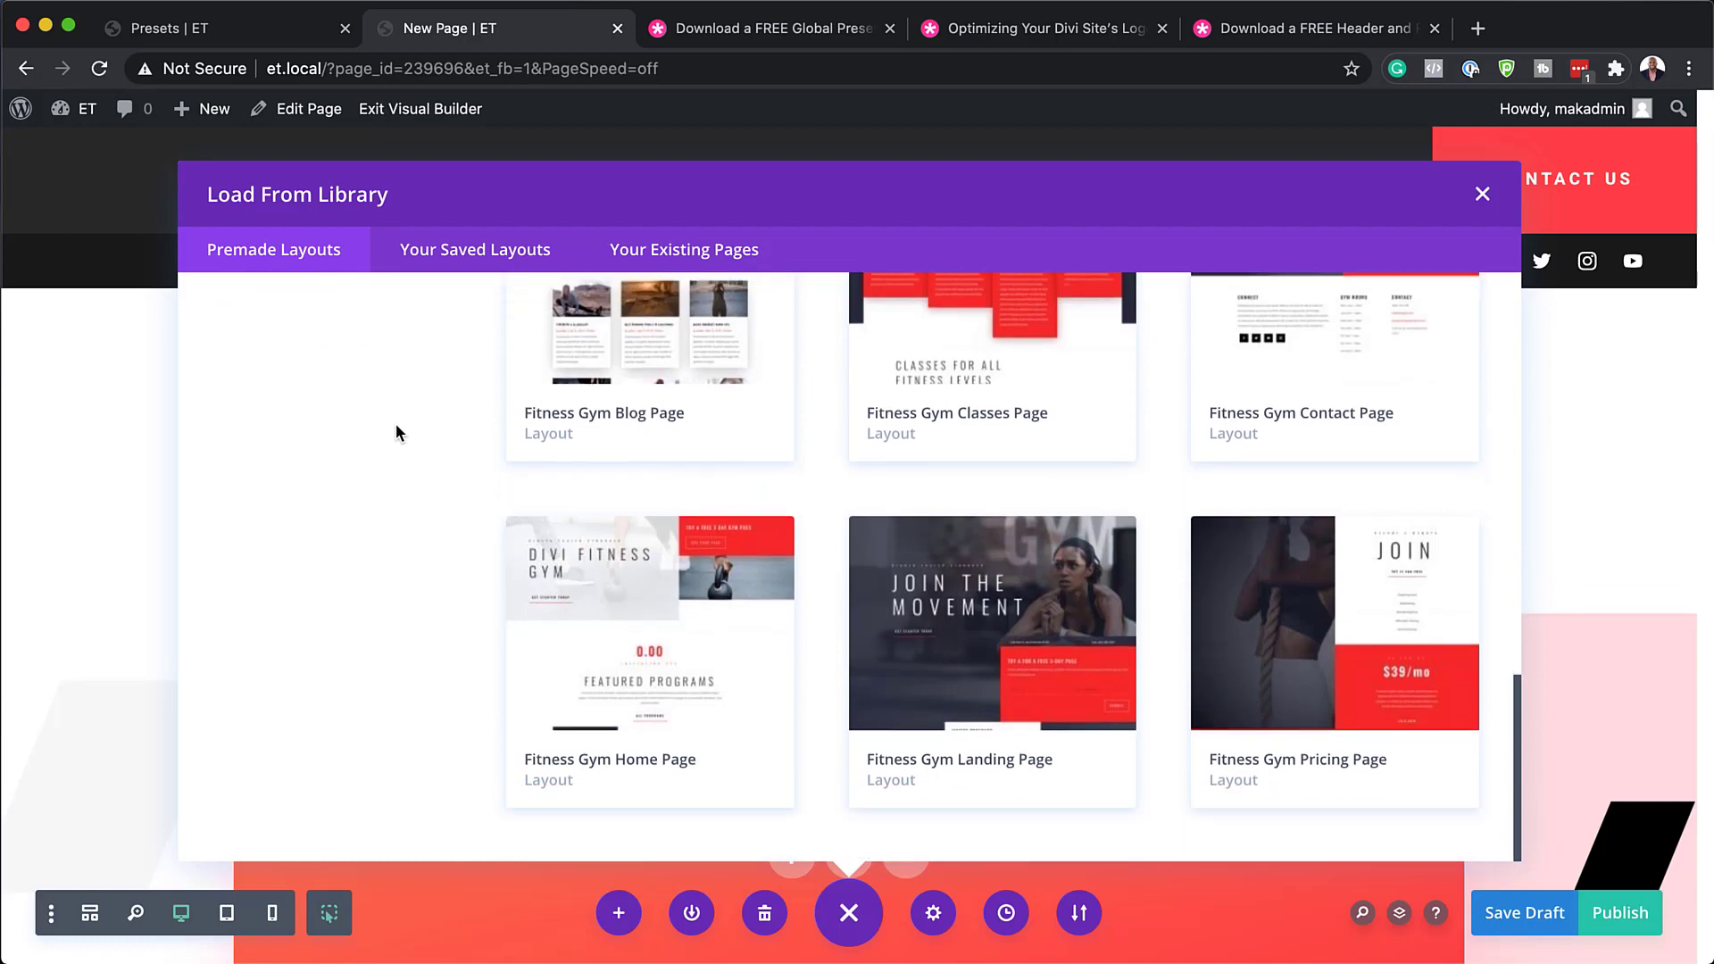
click(1018, 620)
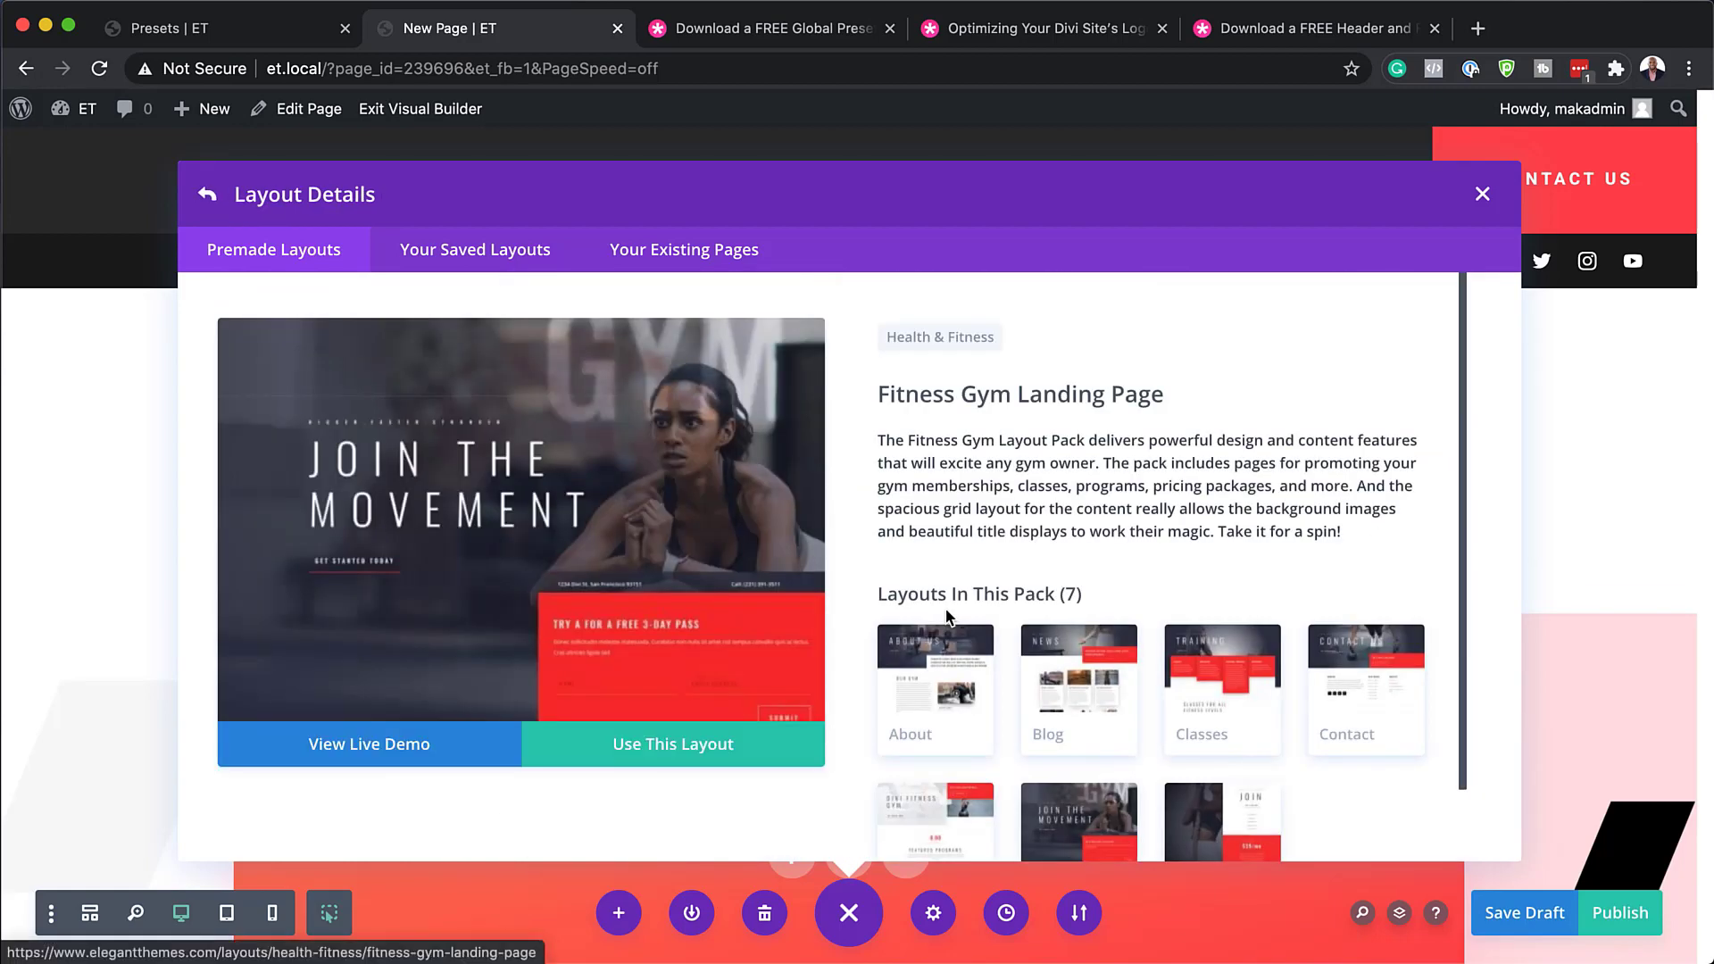
scroll(1267, 724, down, 1)
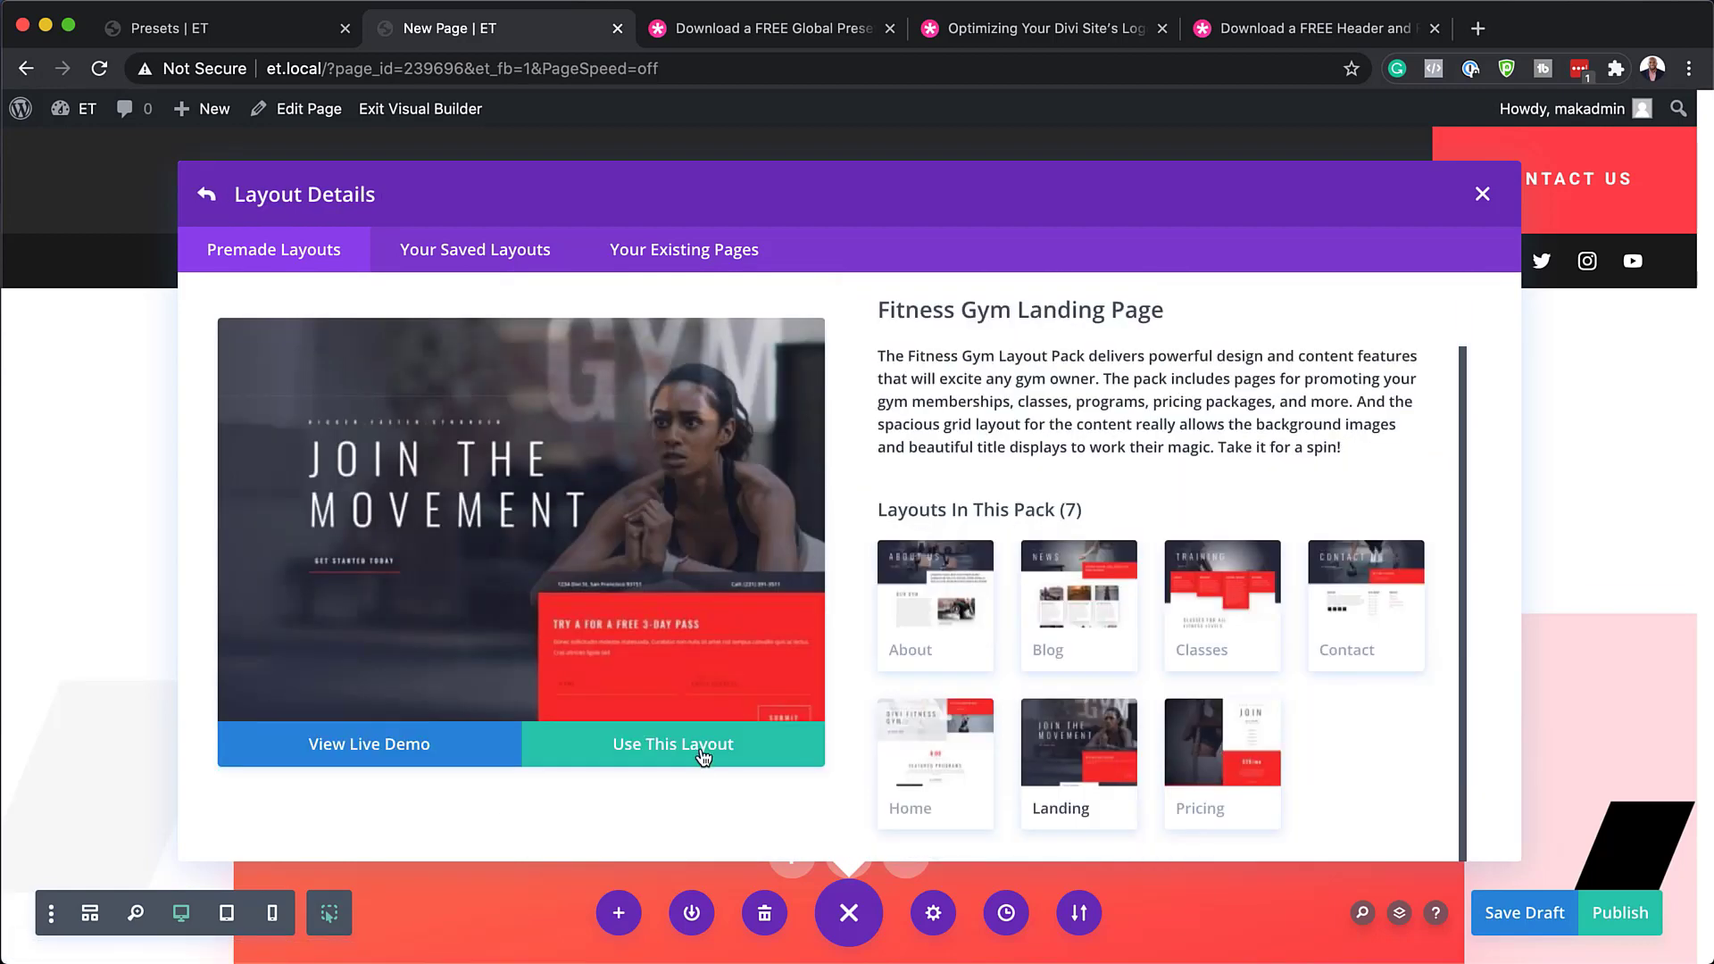
click(703, 755)
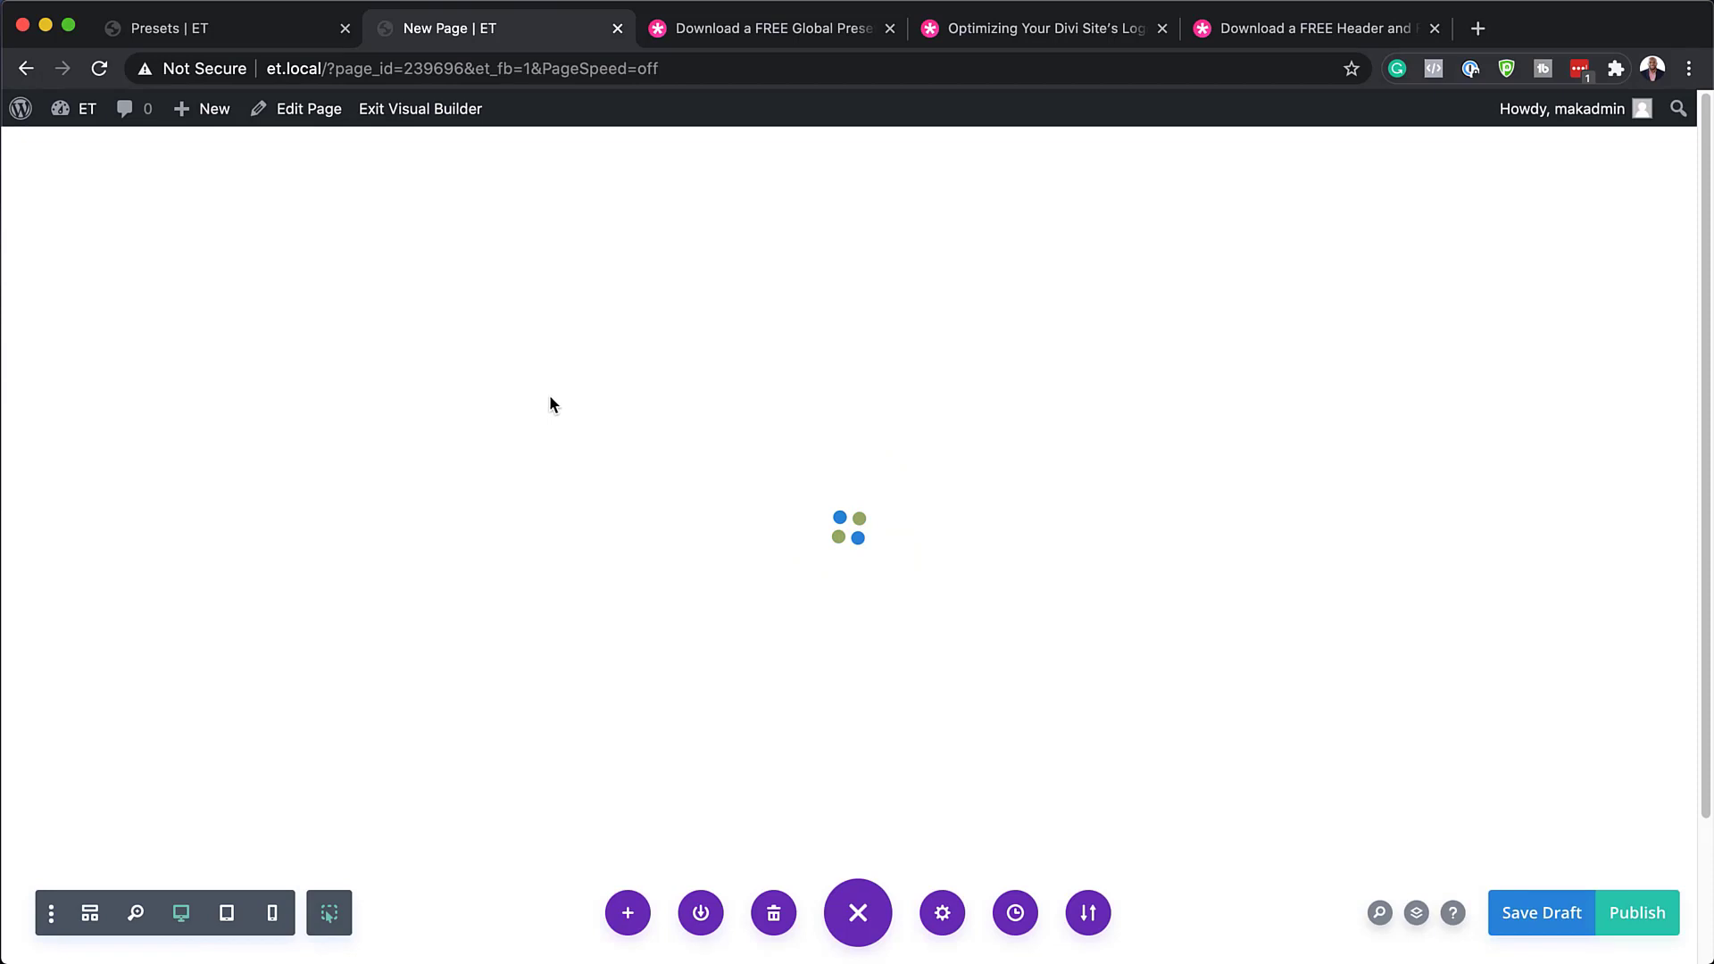
Insert a Button module into the empty column beside the free 3-day pass form.
scroll(861, 524, down, 5)
scroll(860, 524, down, 3)
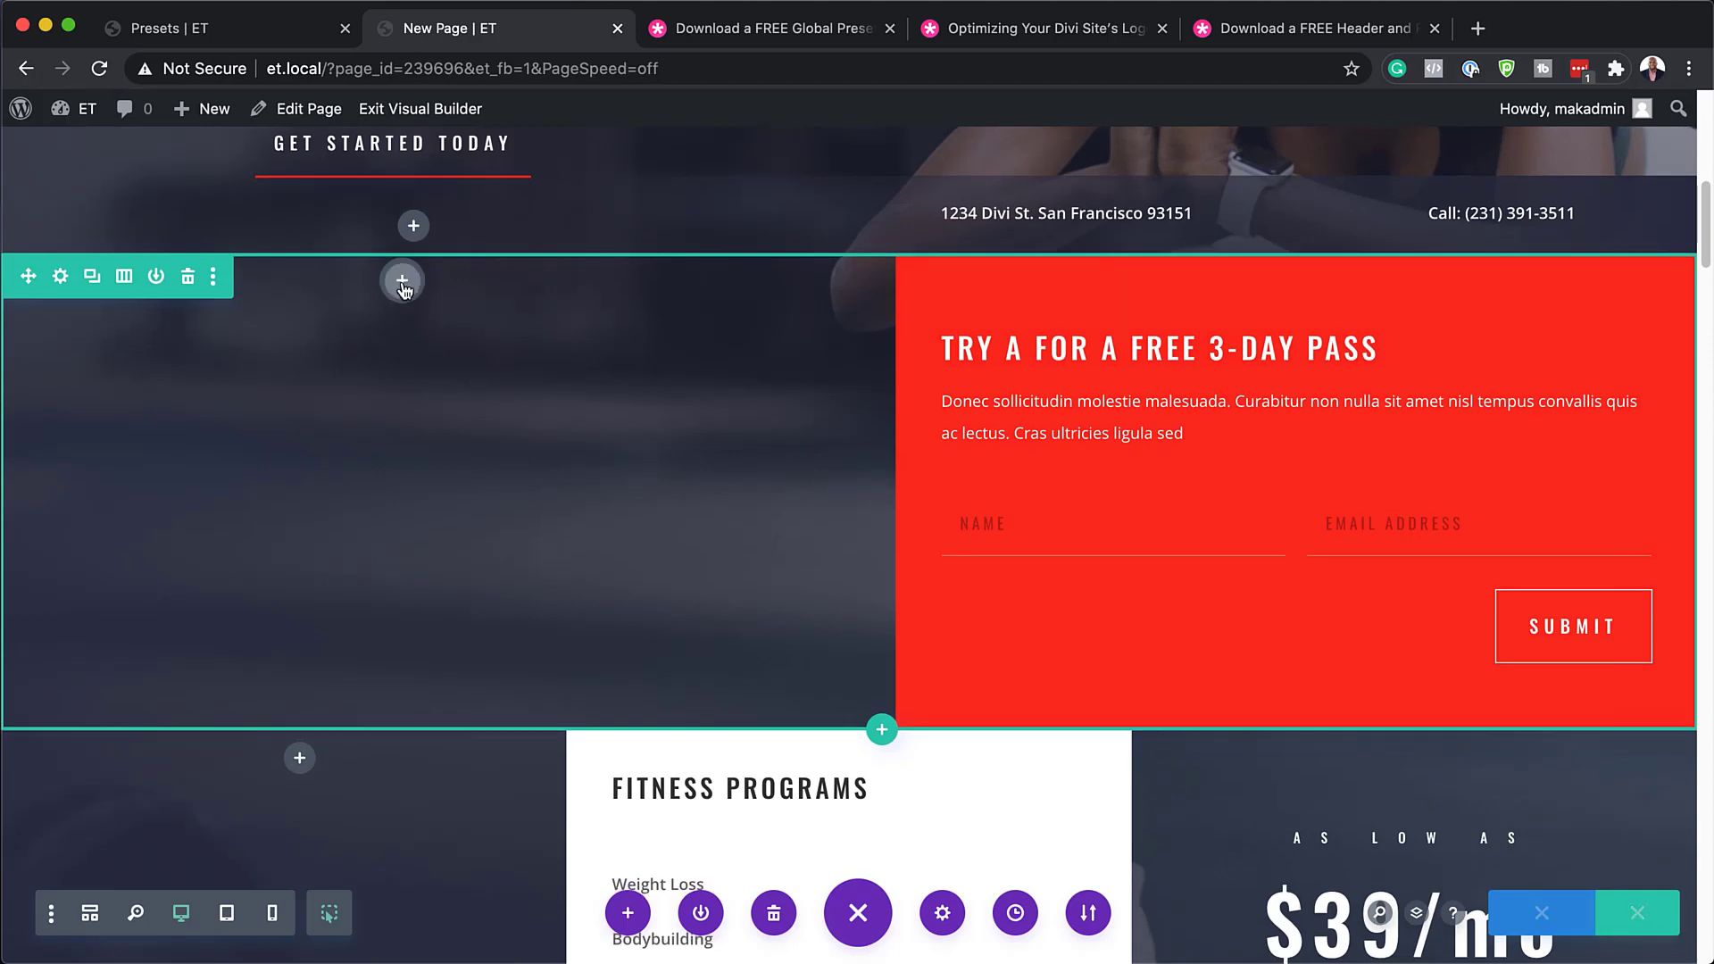
click(402, 280)
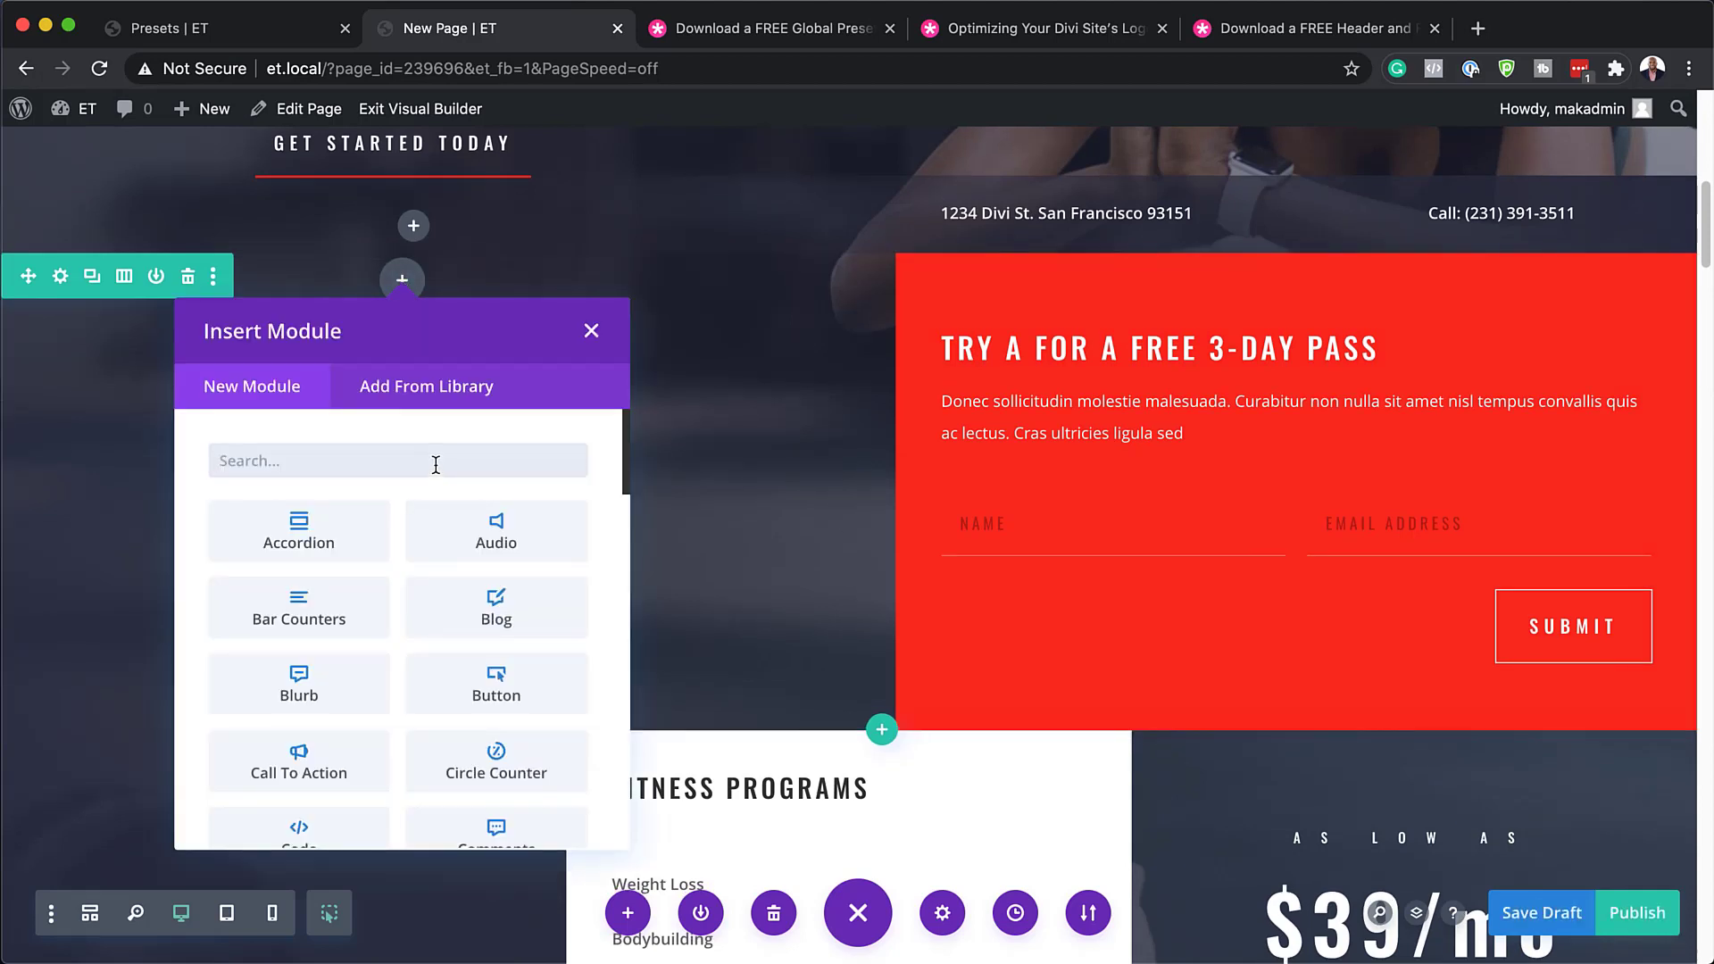
text(butt)
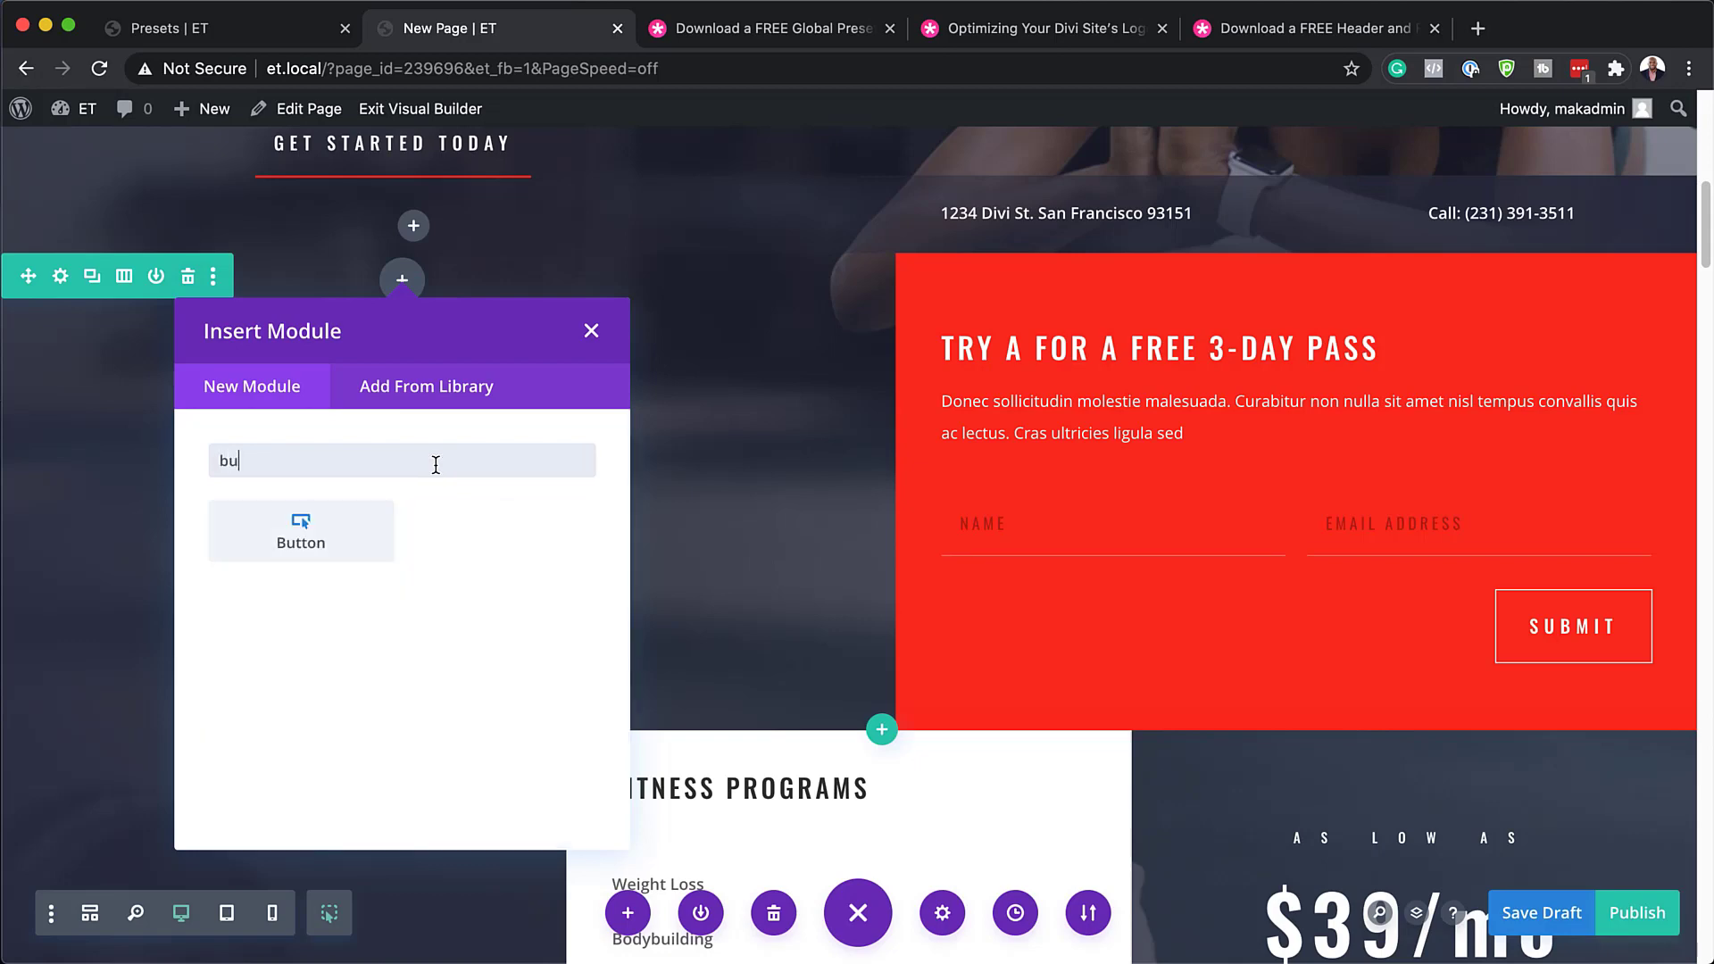
click(346, 533)
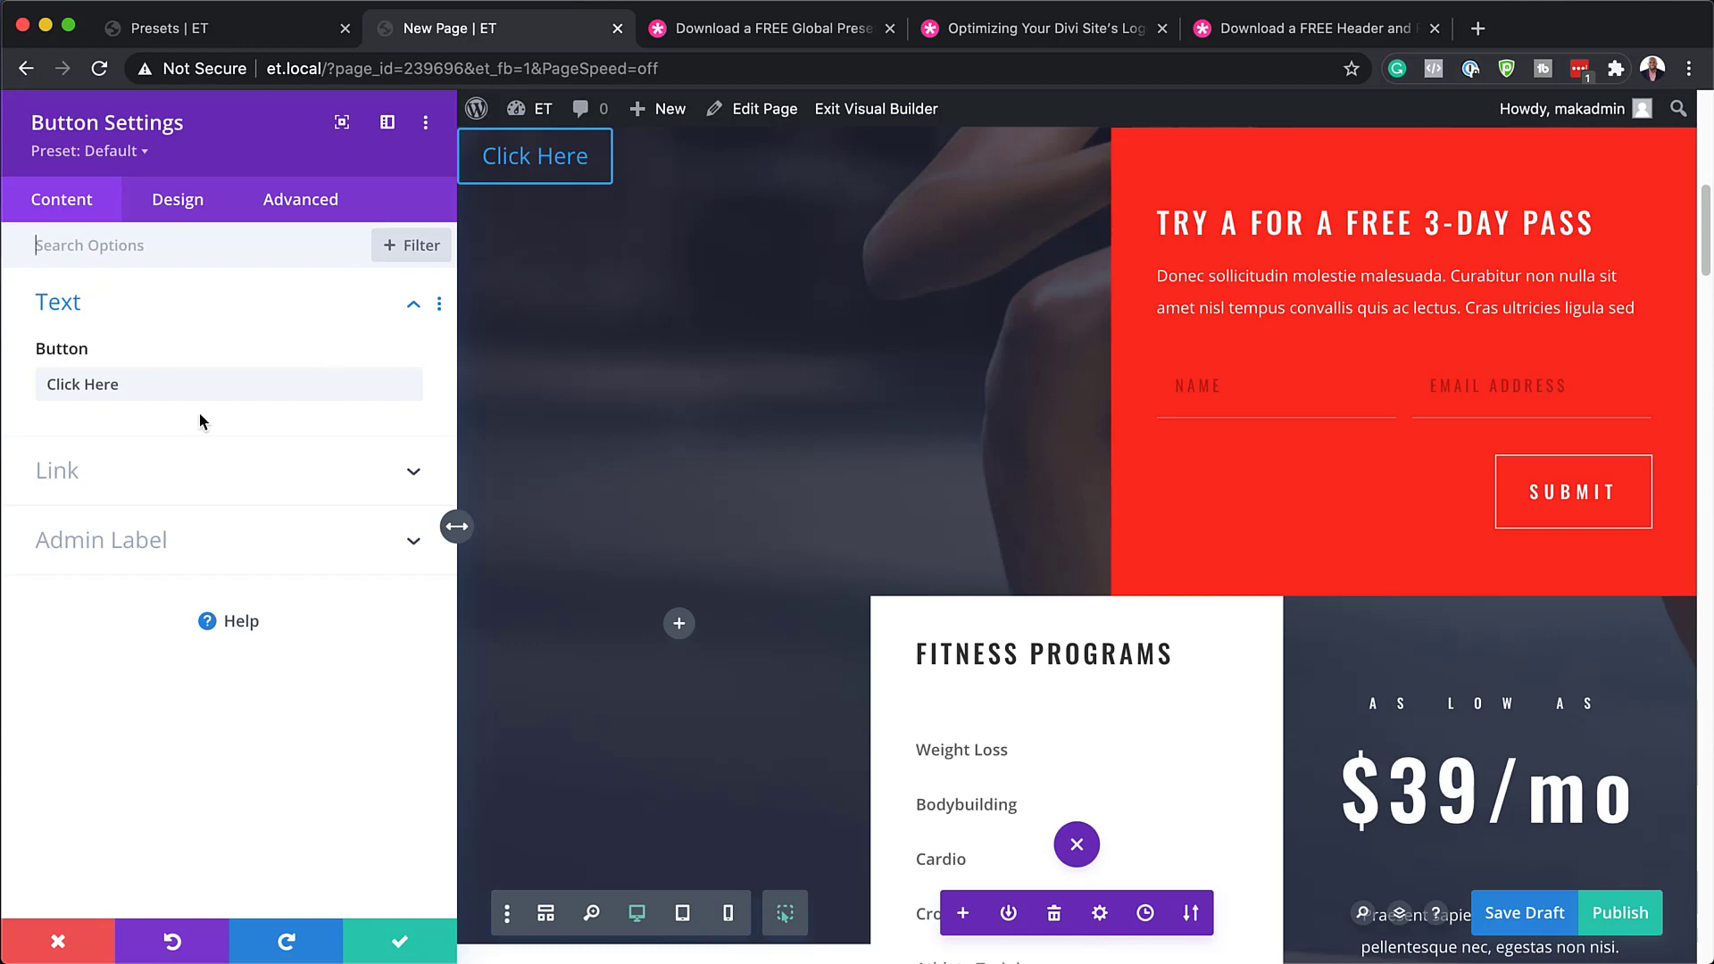
scroll(657, 425, up, 5)
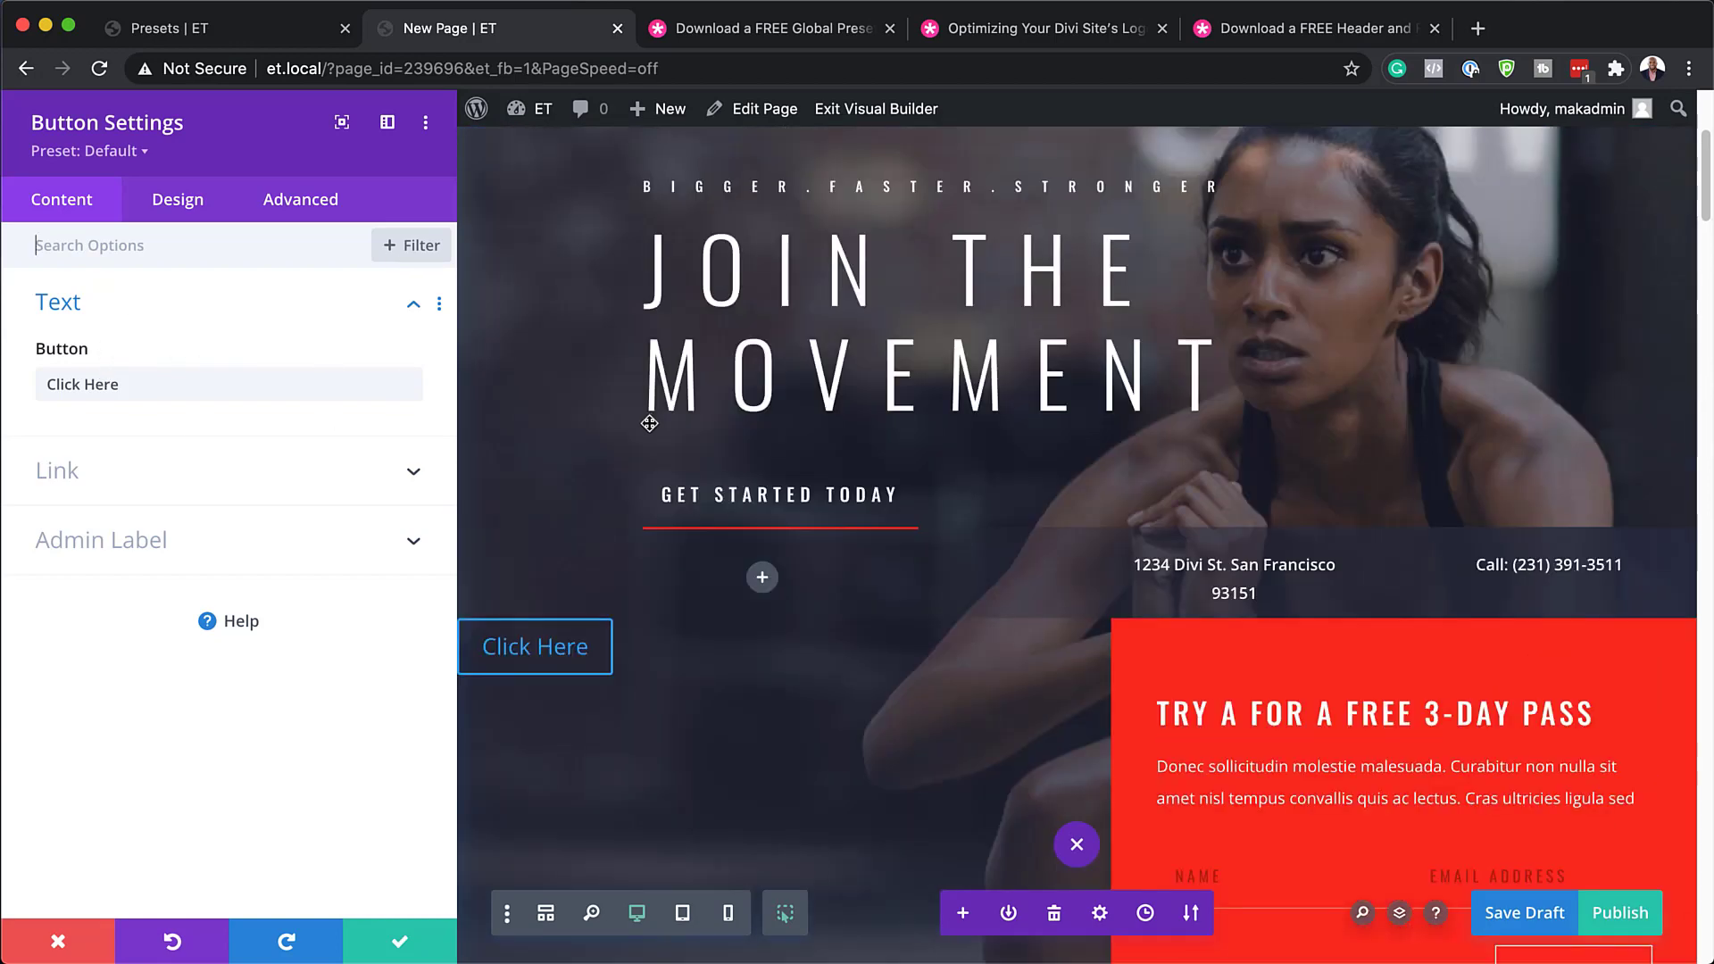
scroll(571, 639, down, 1)
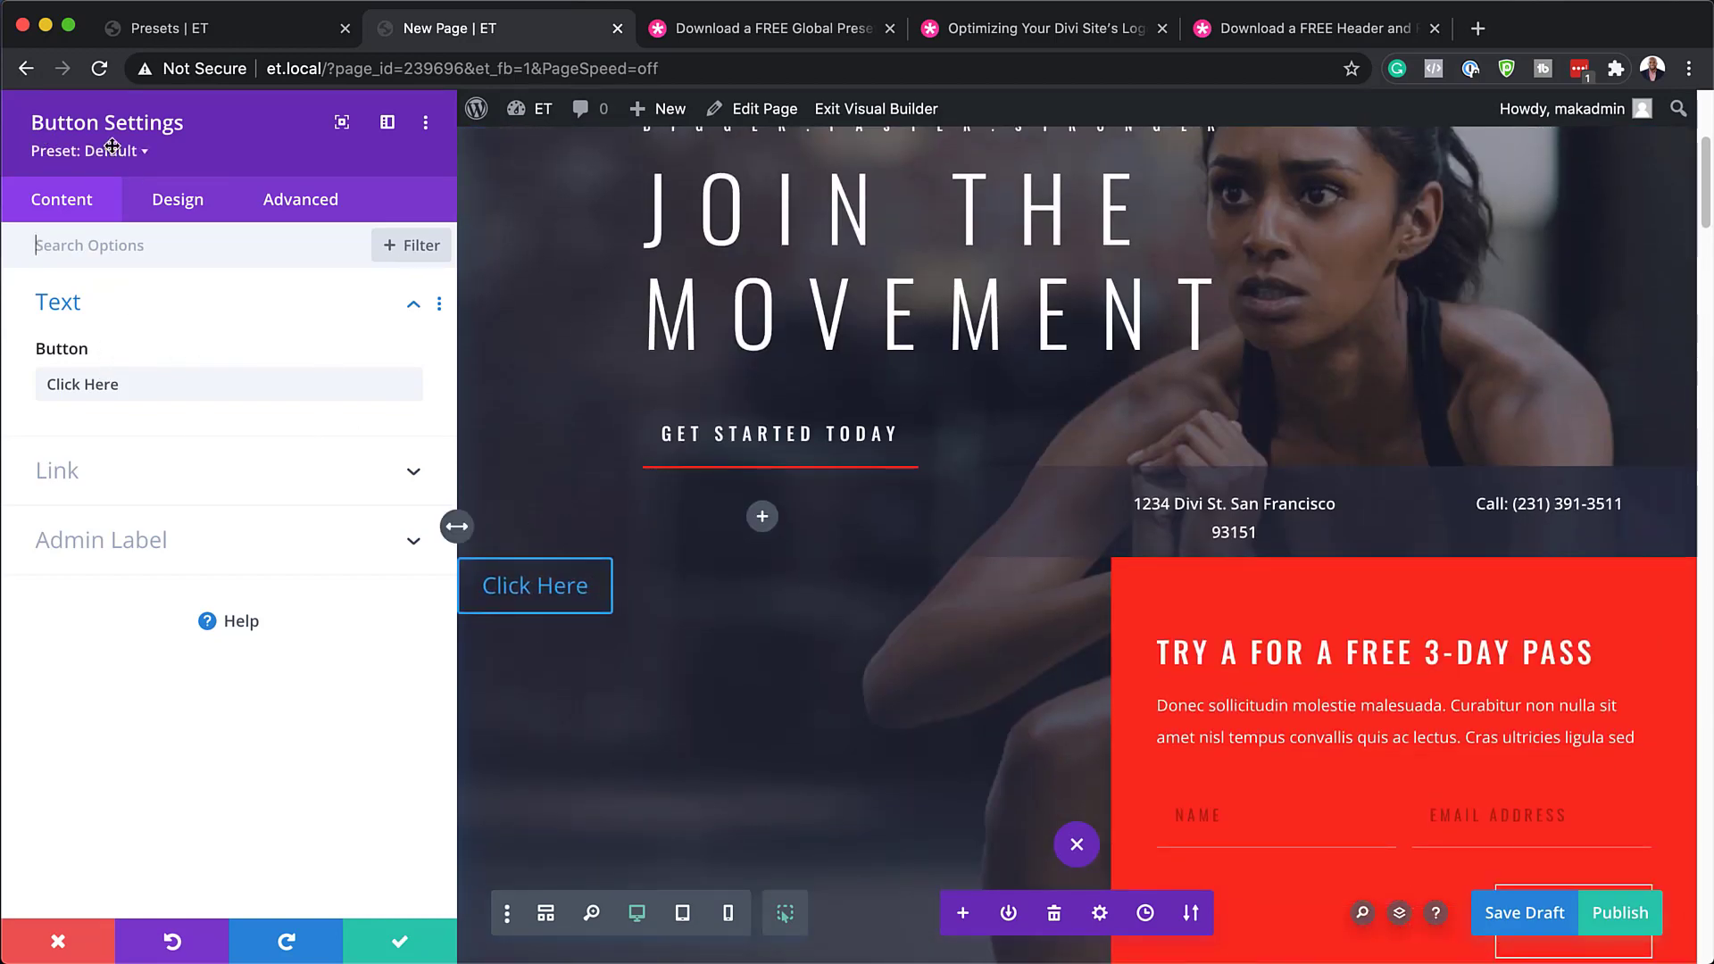
Apply the FALP – Button 1 preset to the new button, followed by the FALP – Button 2 preset.
click(144, 152)
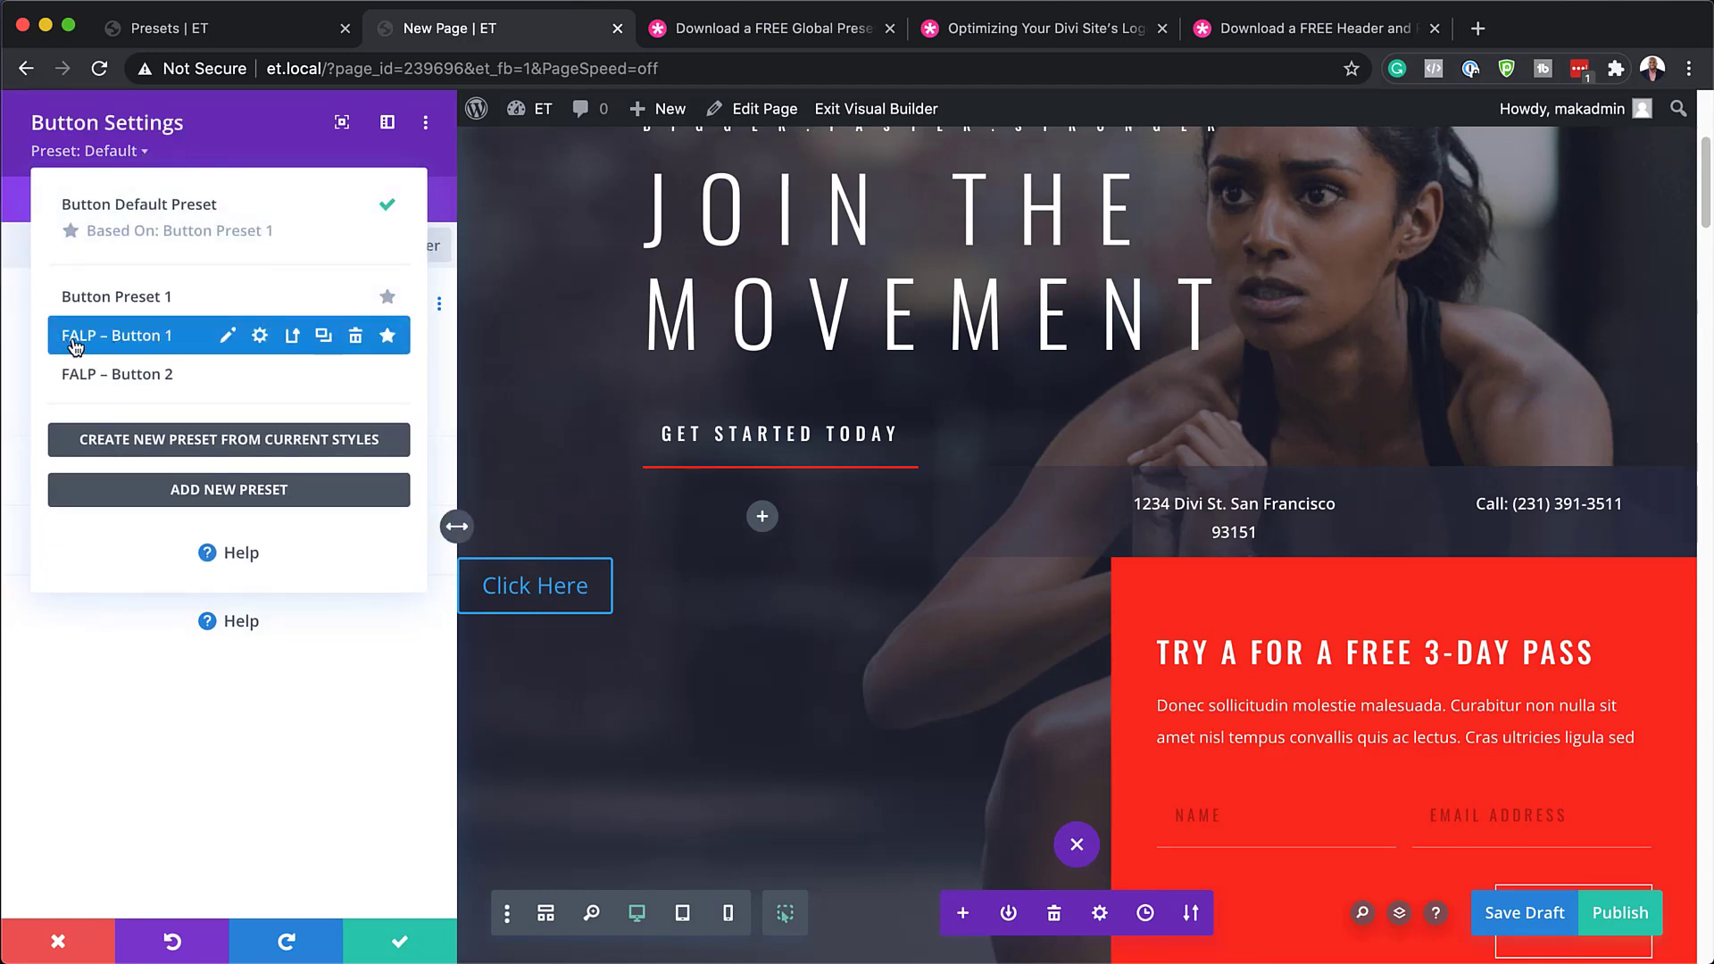
click(182, 341)
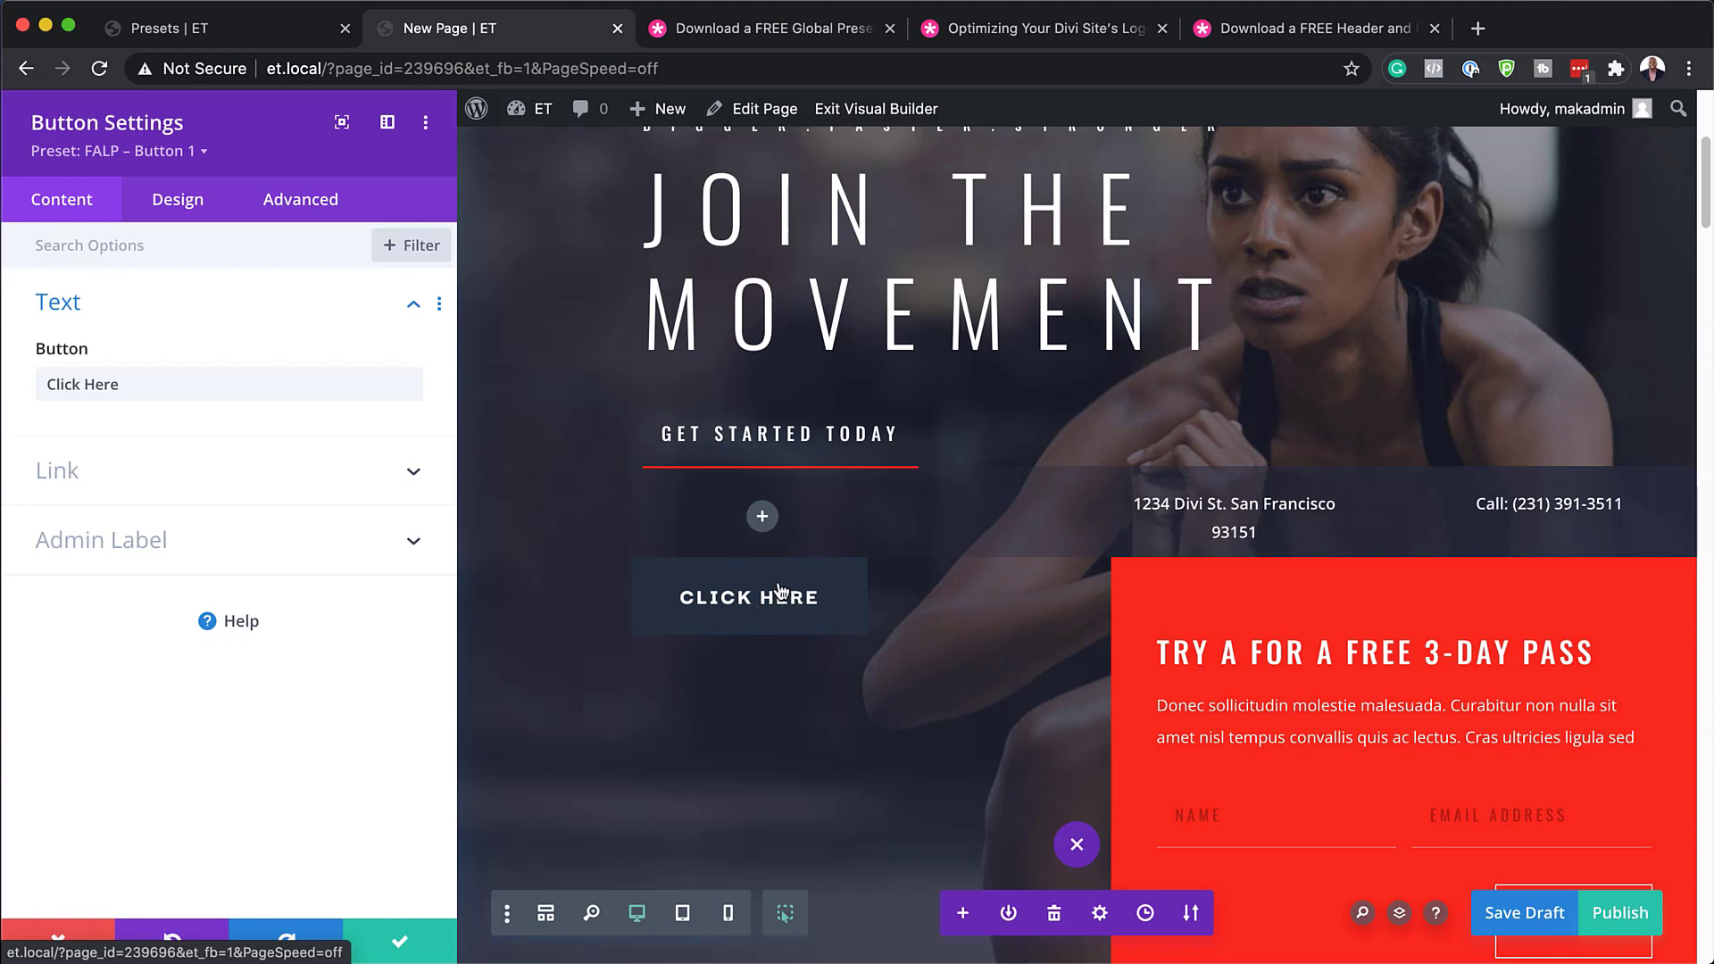
click(164, 159)
click(149, 371)
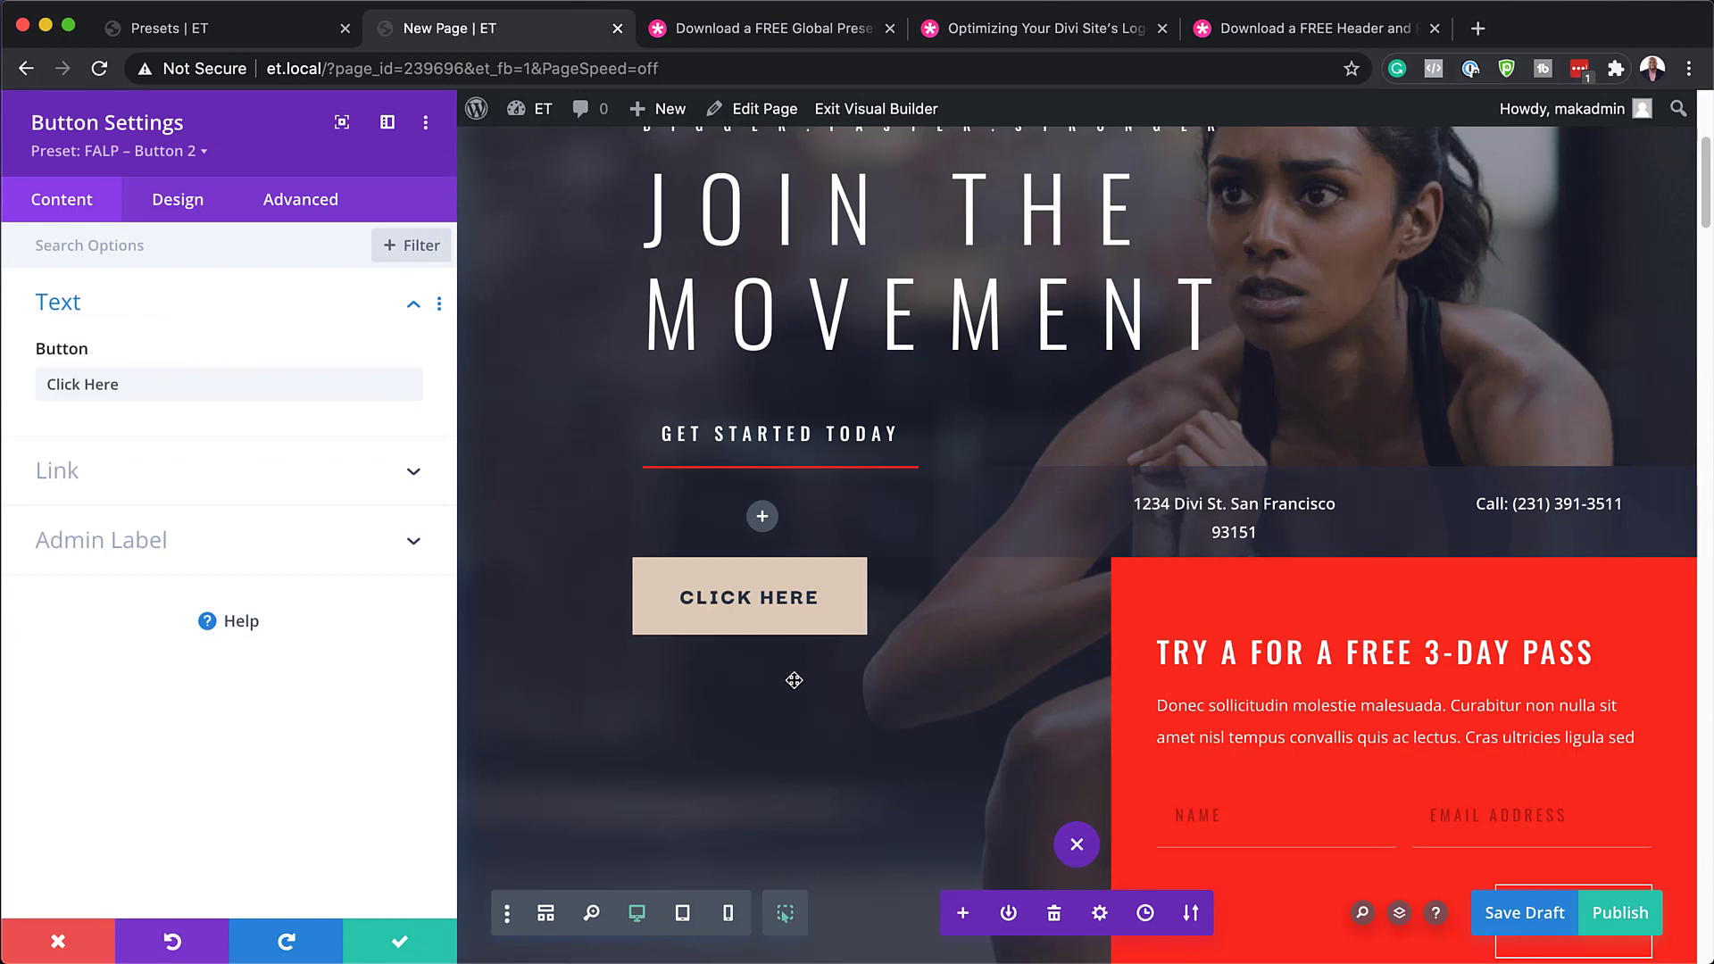
click(109, 155)
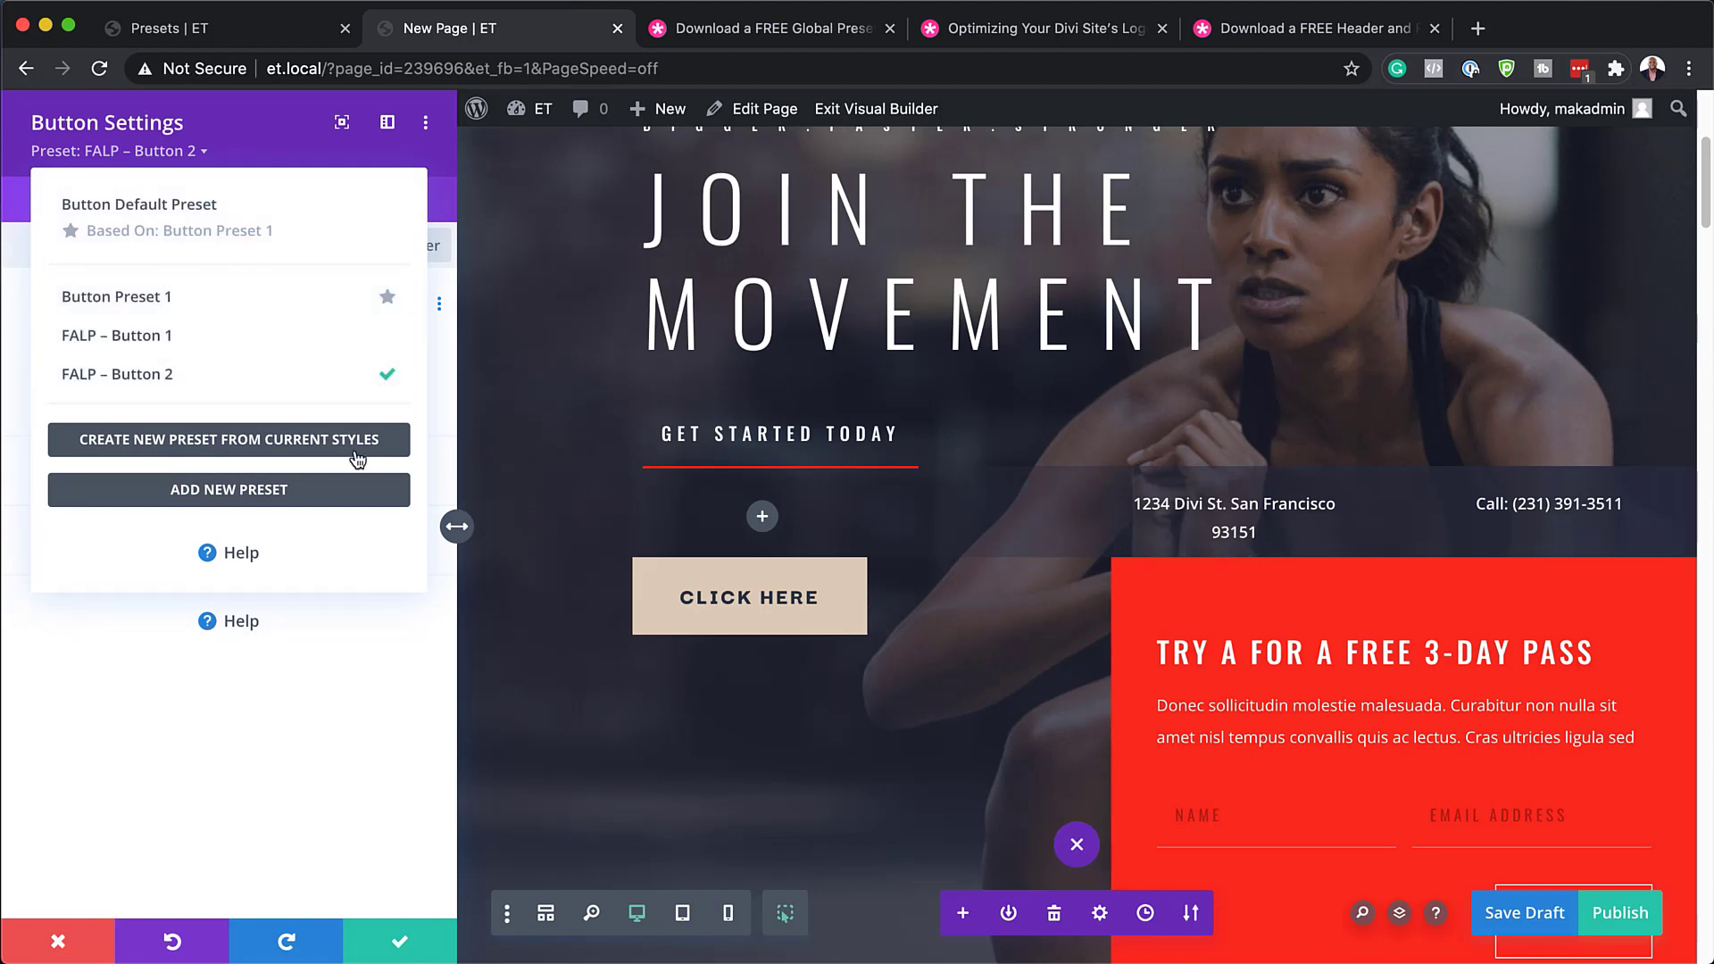
click(745, 593)
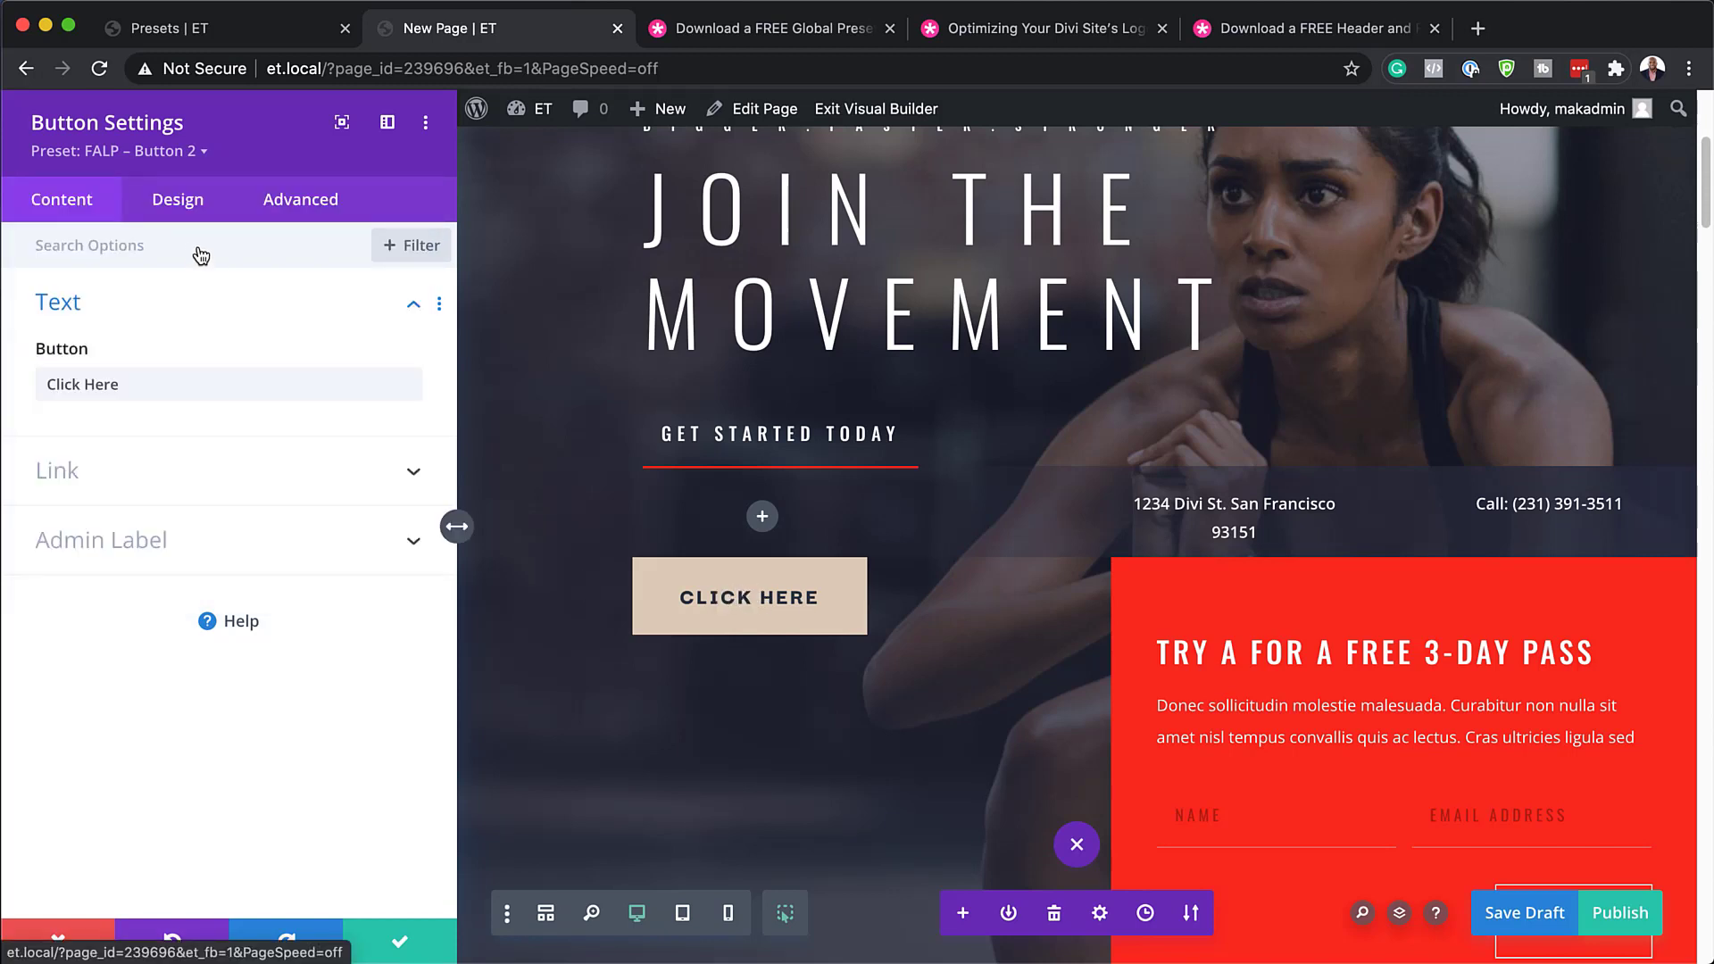
Set the button's padding to 23px for top and bottom and 53px for left and right.
click(182, 213)
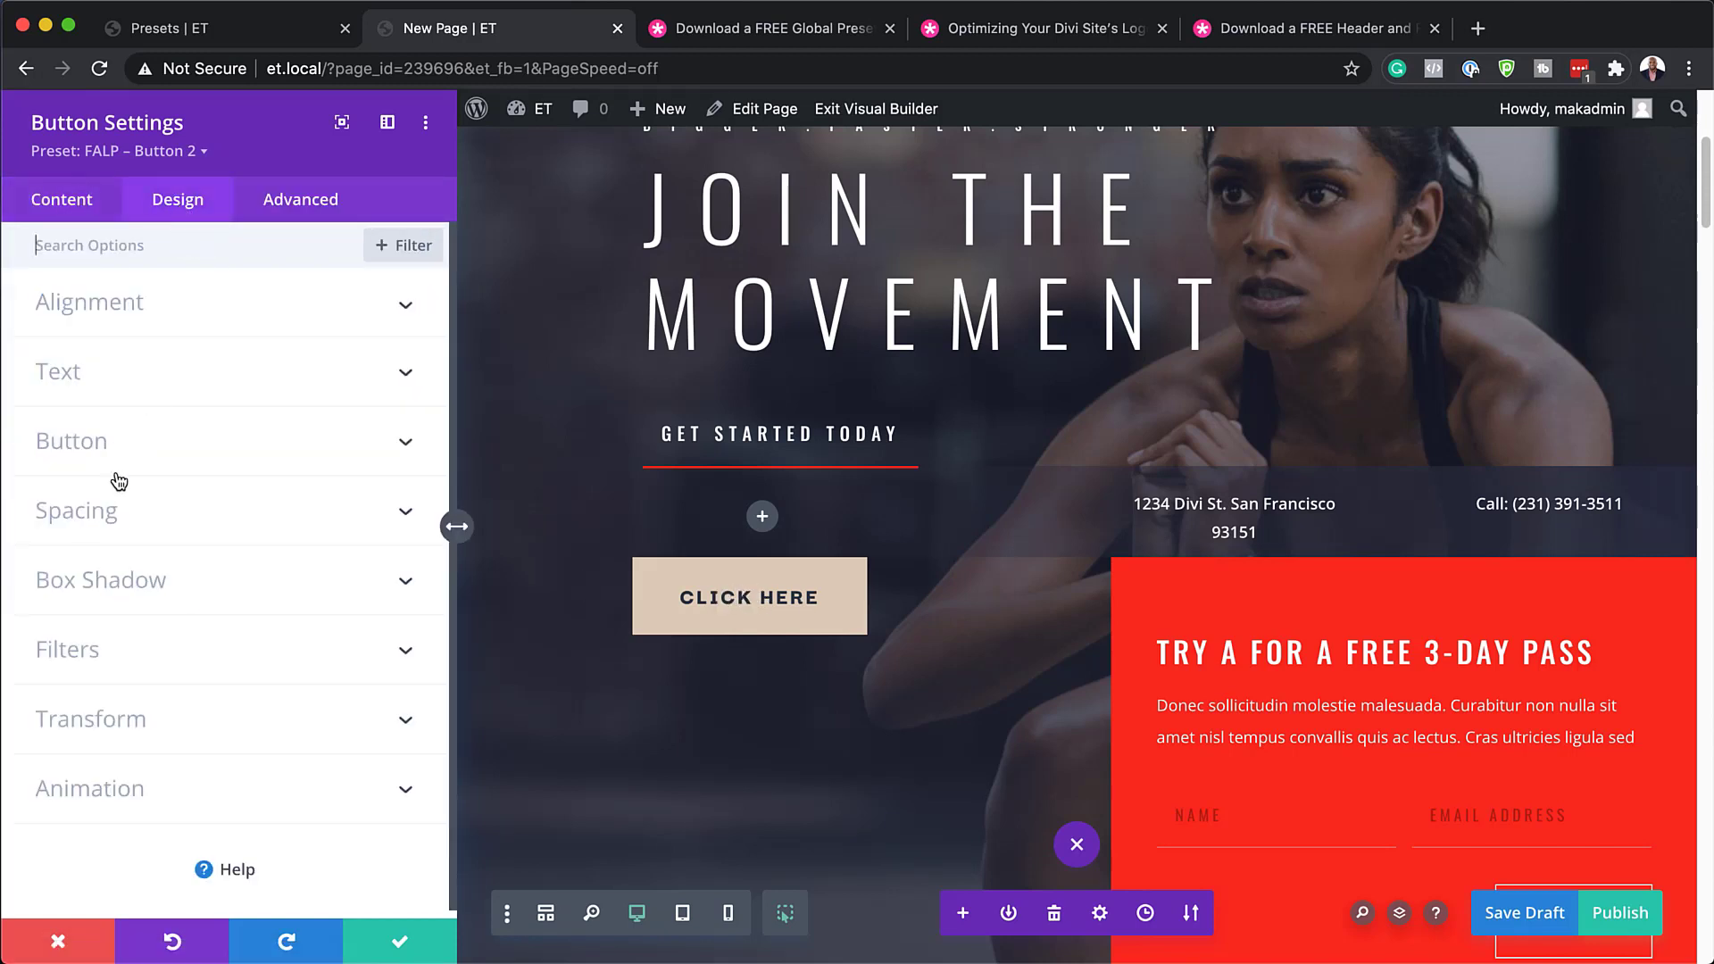
click(99, 511)
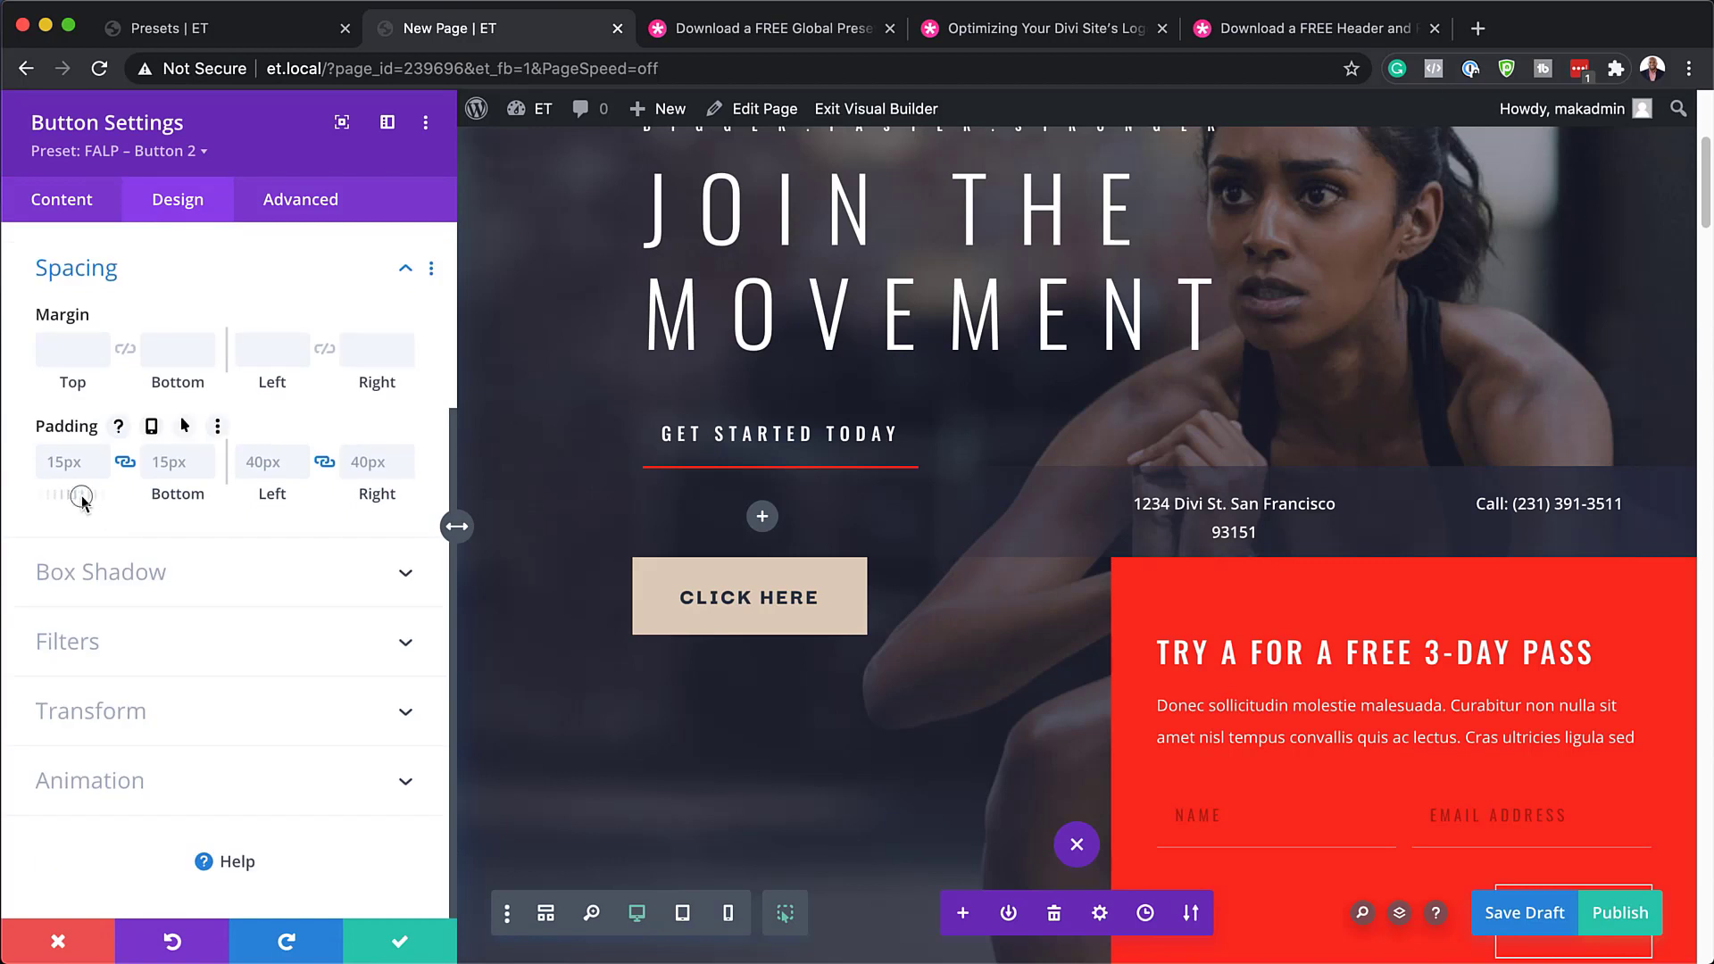
drag(80, 497, 90, 496)
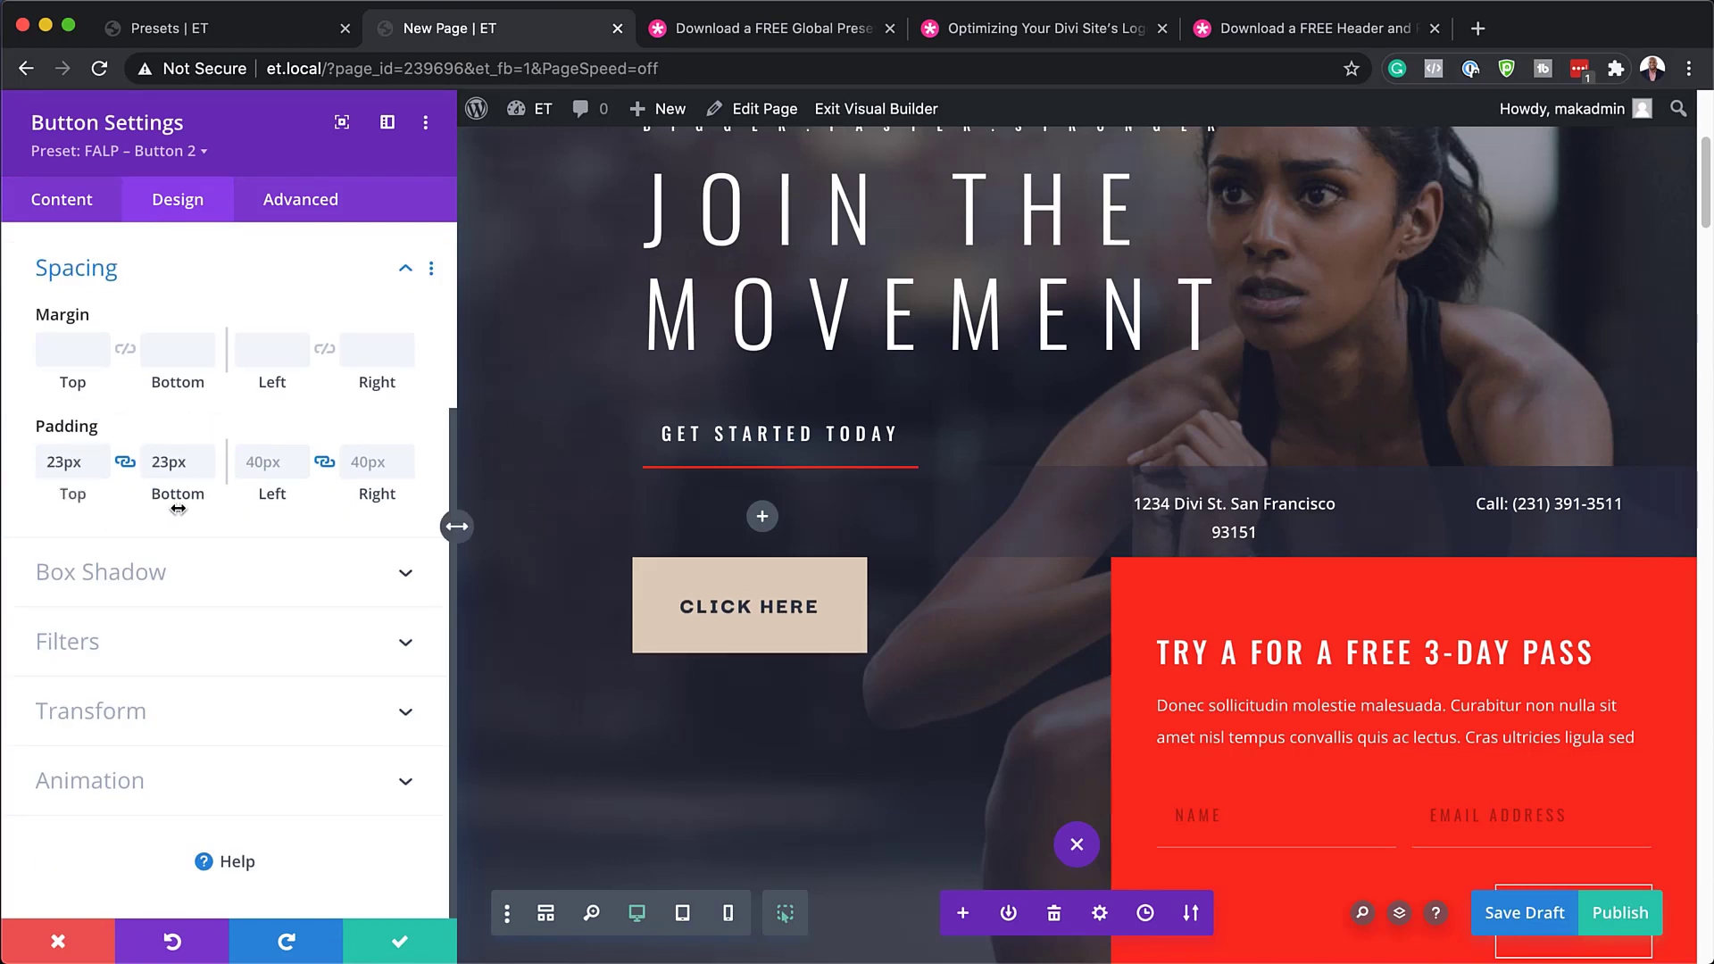
drag(280, 496, 299, 492)
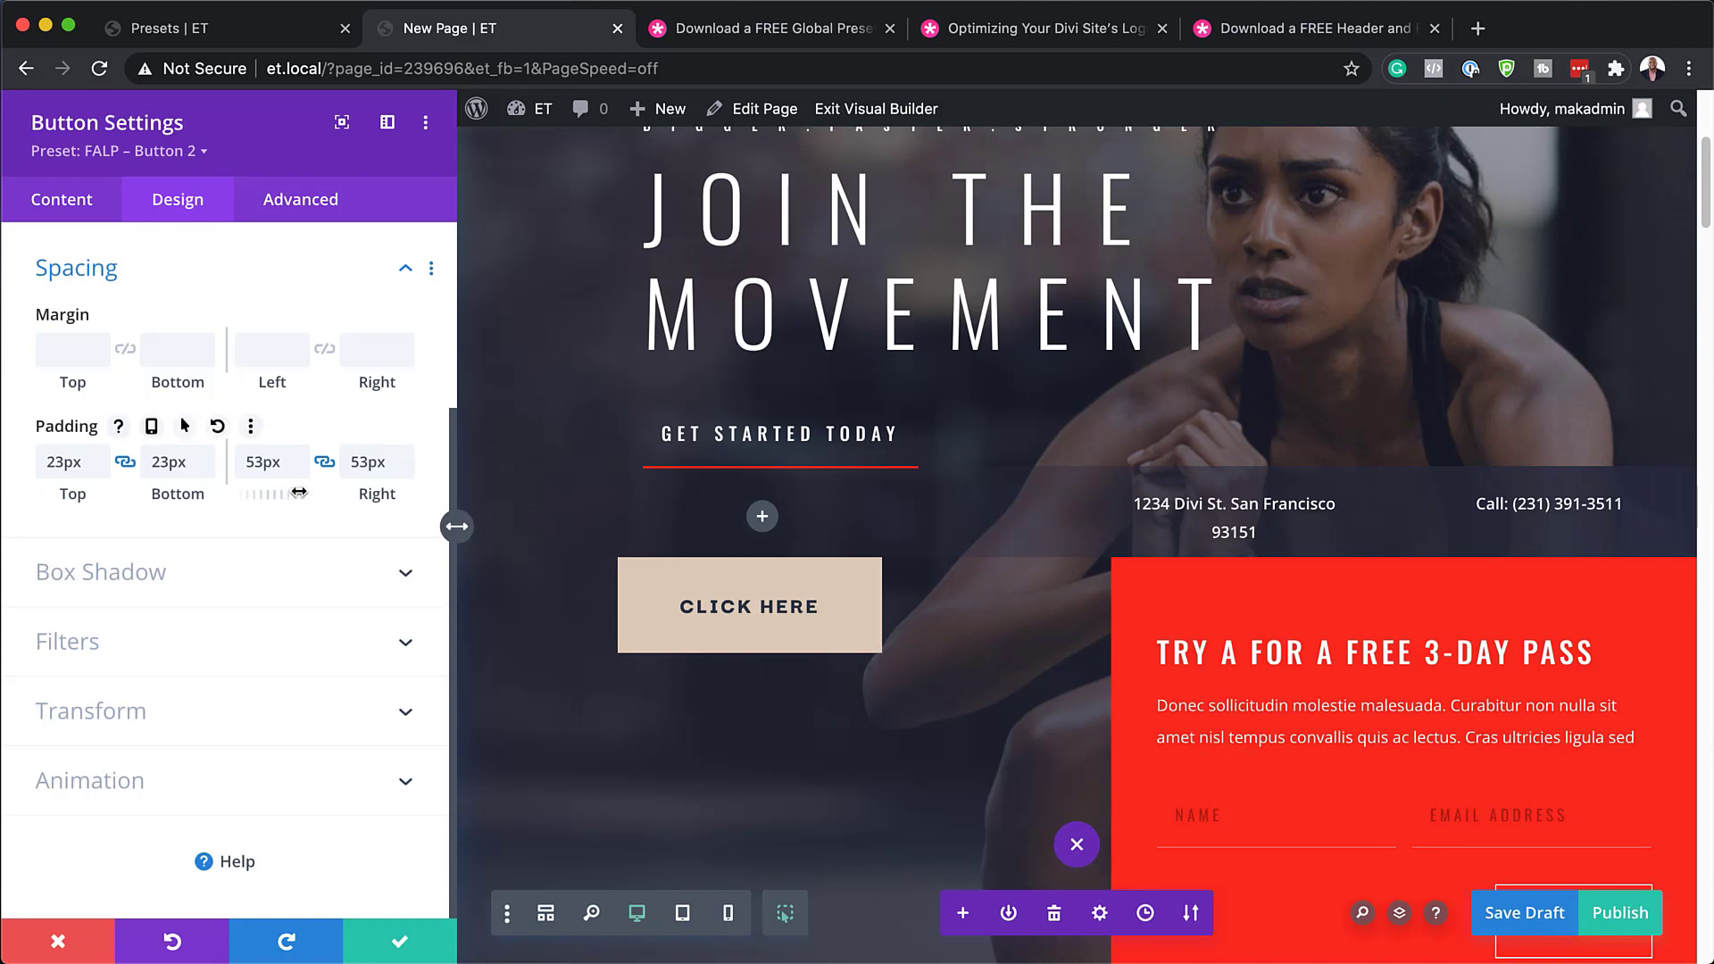
Discard the button's setting changes and delete the Button module beside the 3-day pass form.
click(204, 152)
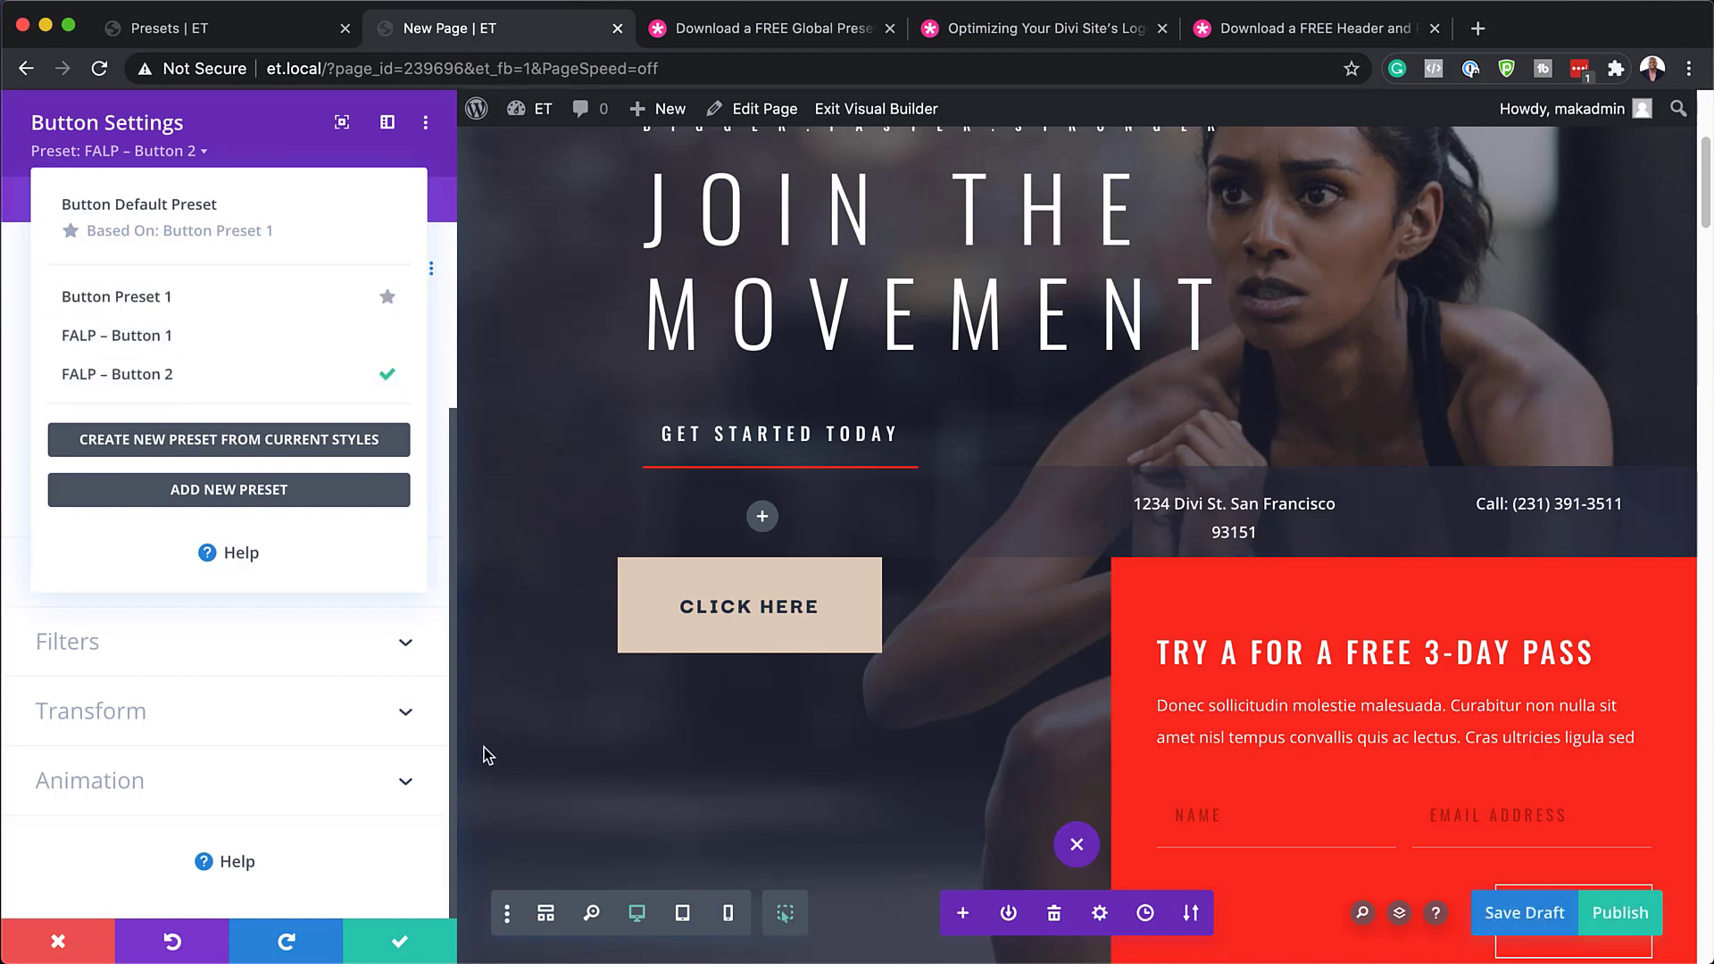
click(58, 946)
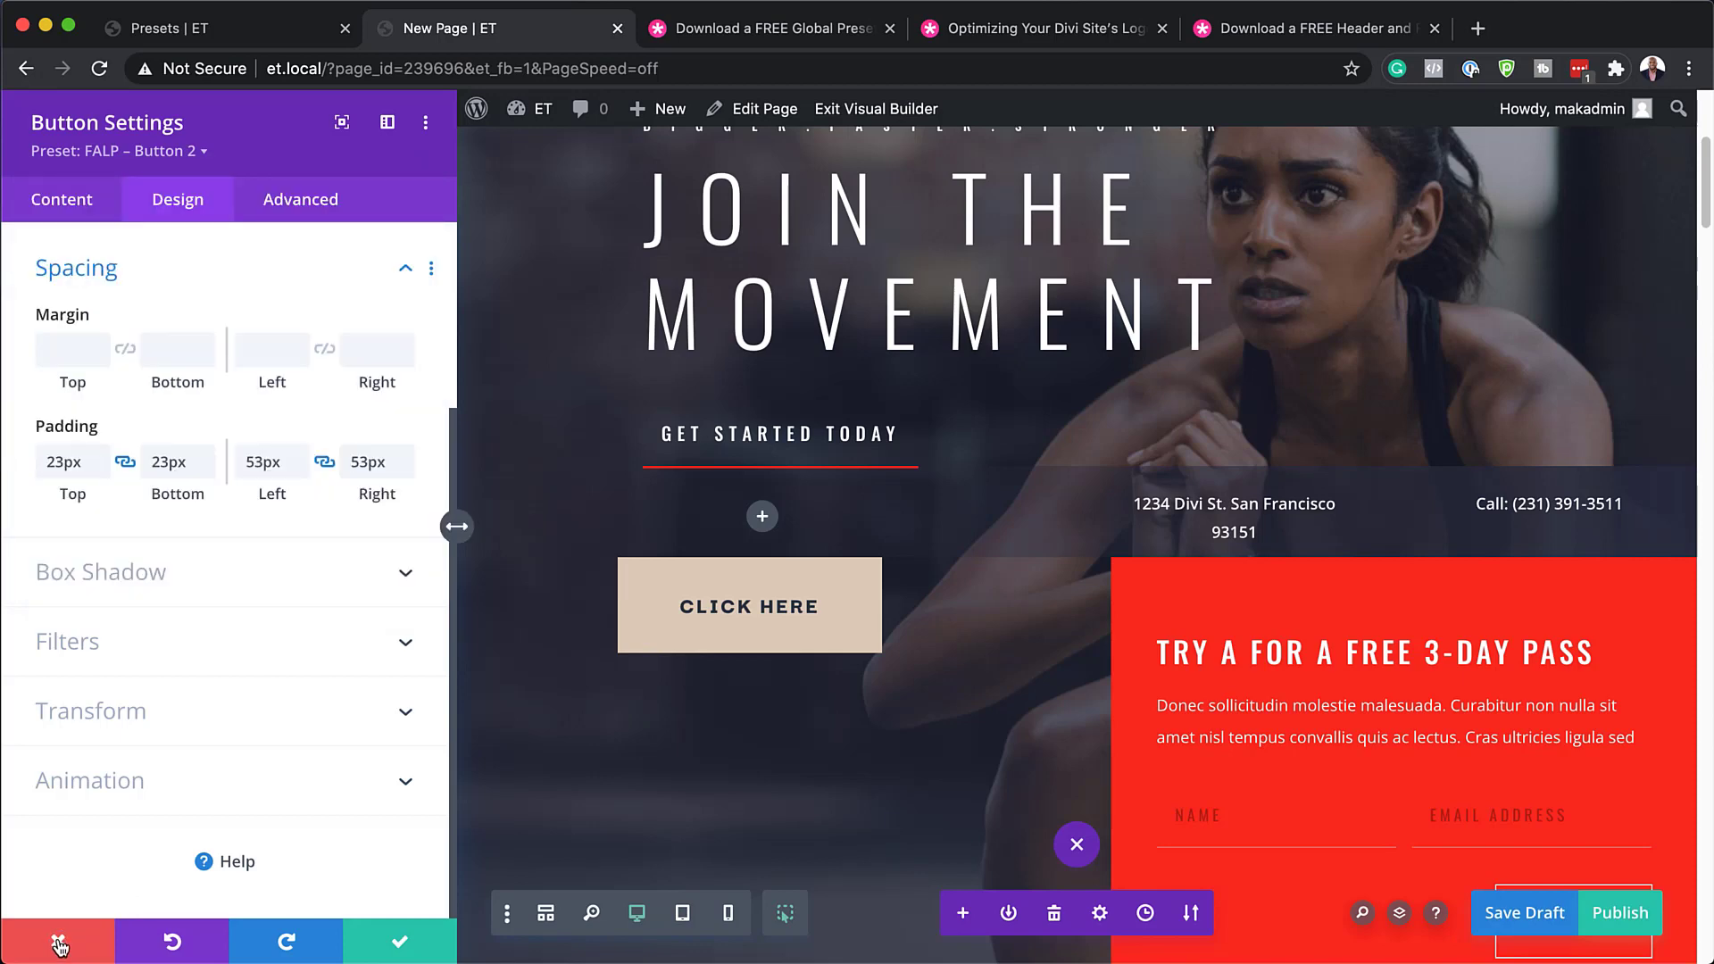
click(58, 946)
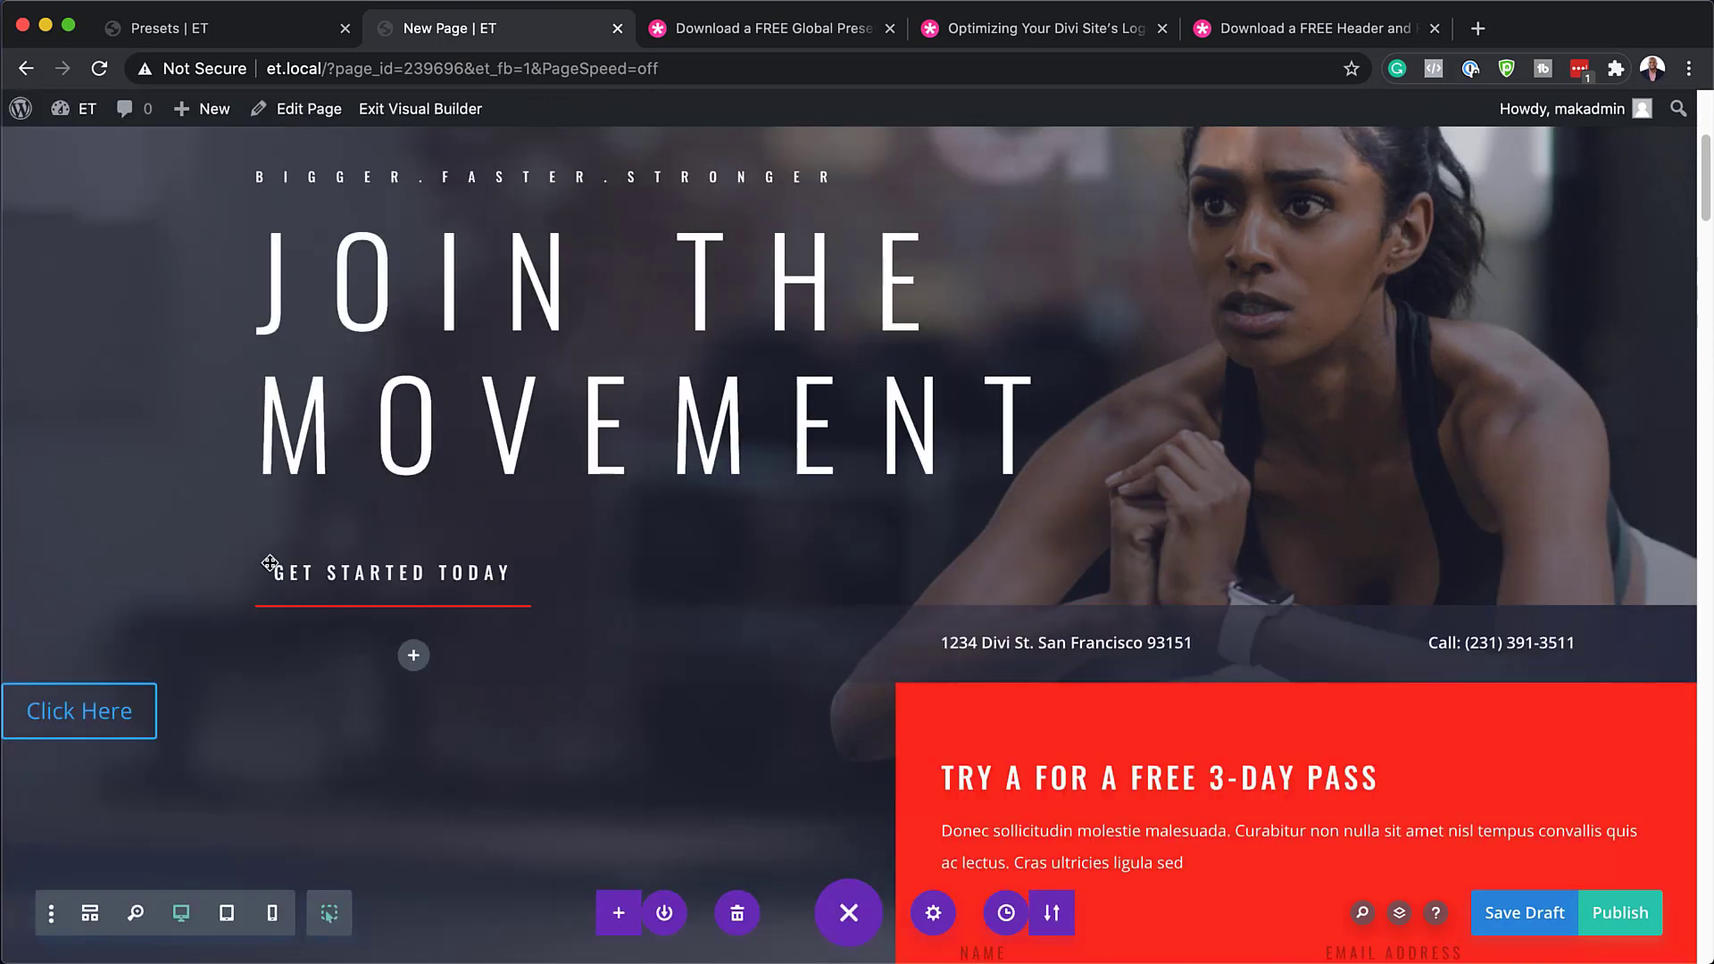
mouse_move(153, 725)
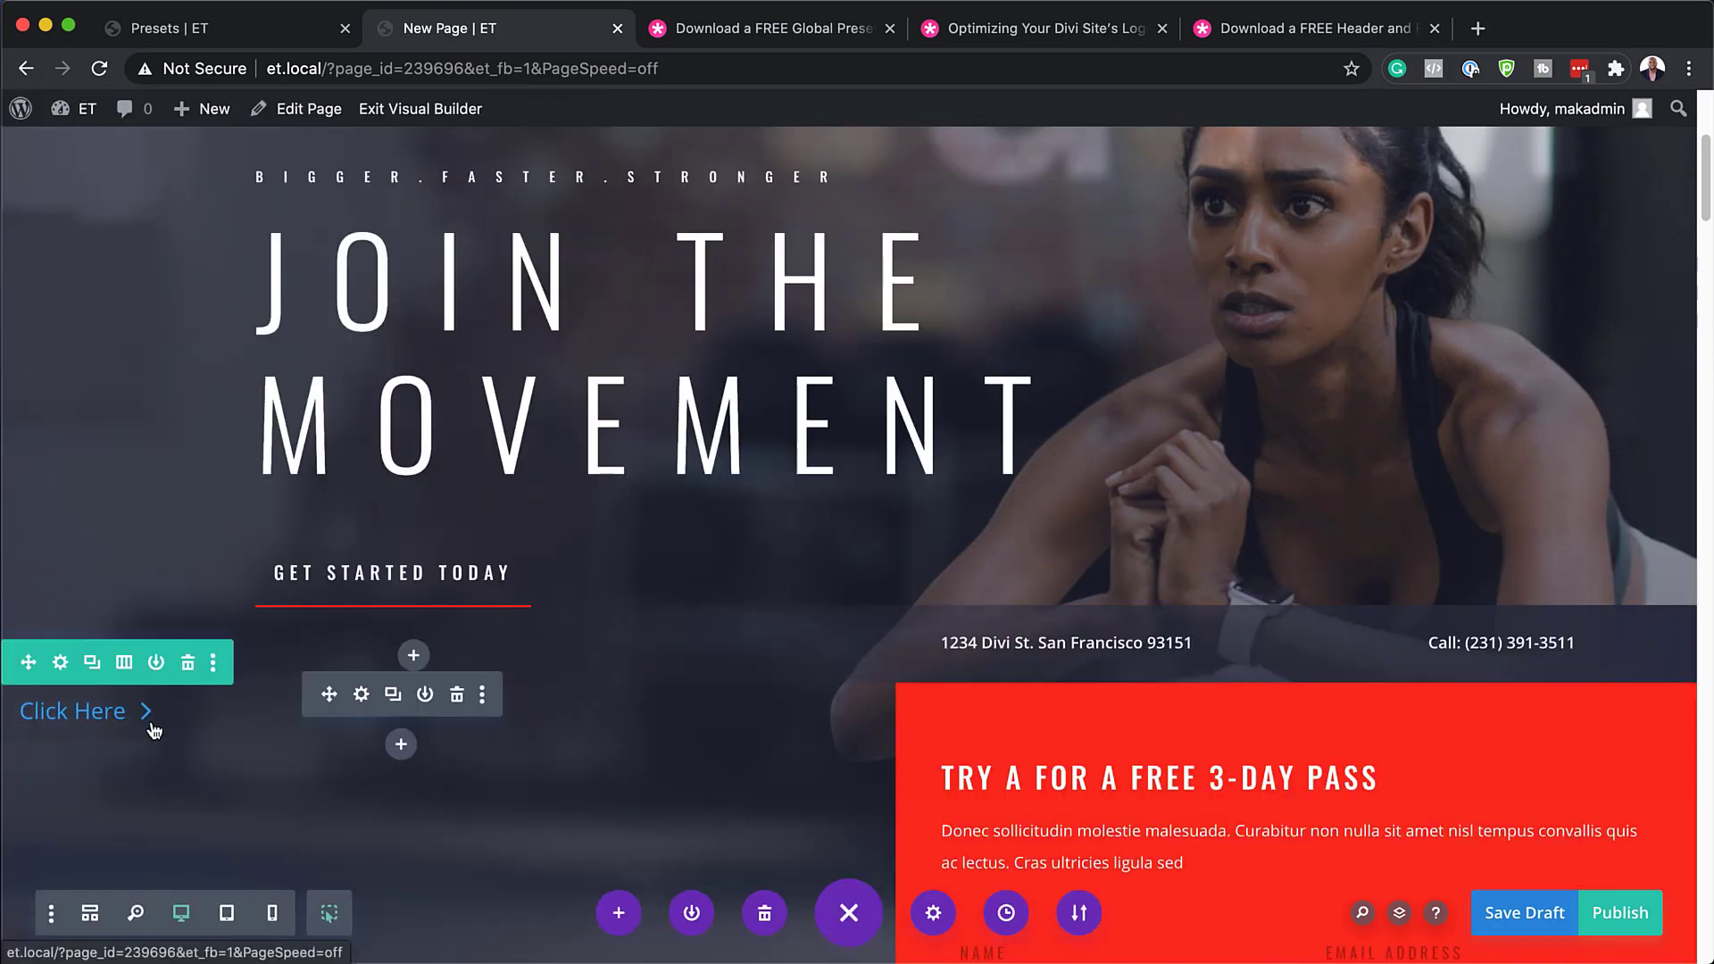
click(457, 696)
Insert a Blurb module into the empty column beside the Featured Programs heading.
scroll(577, 602, down, 10)
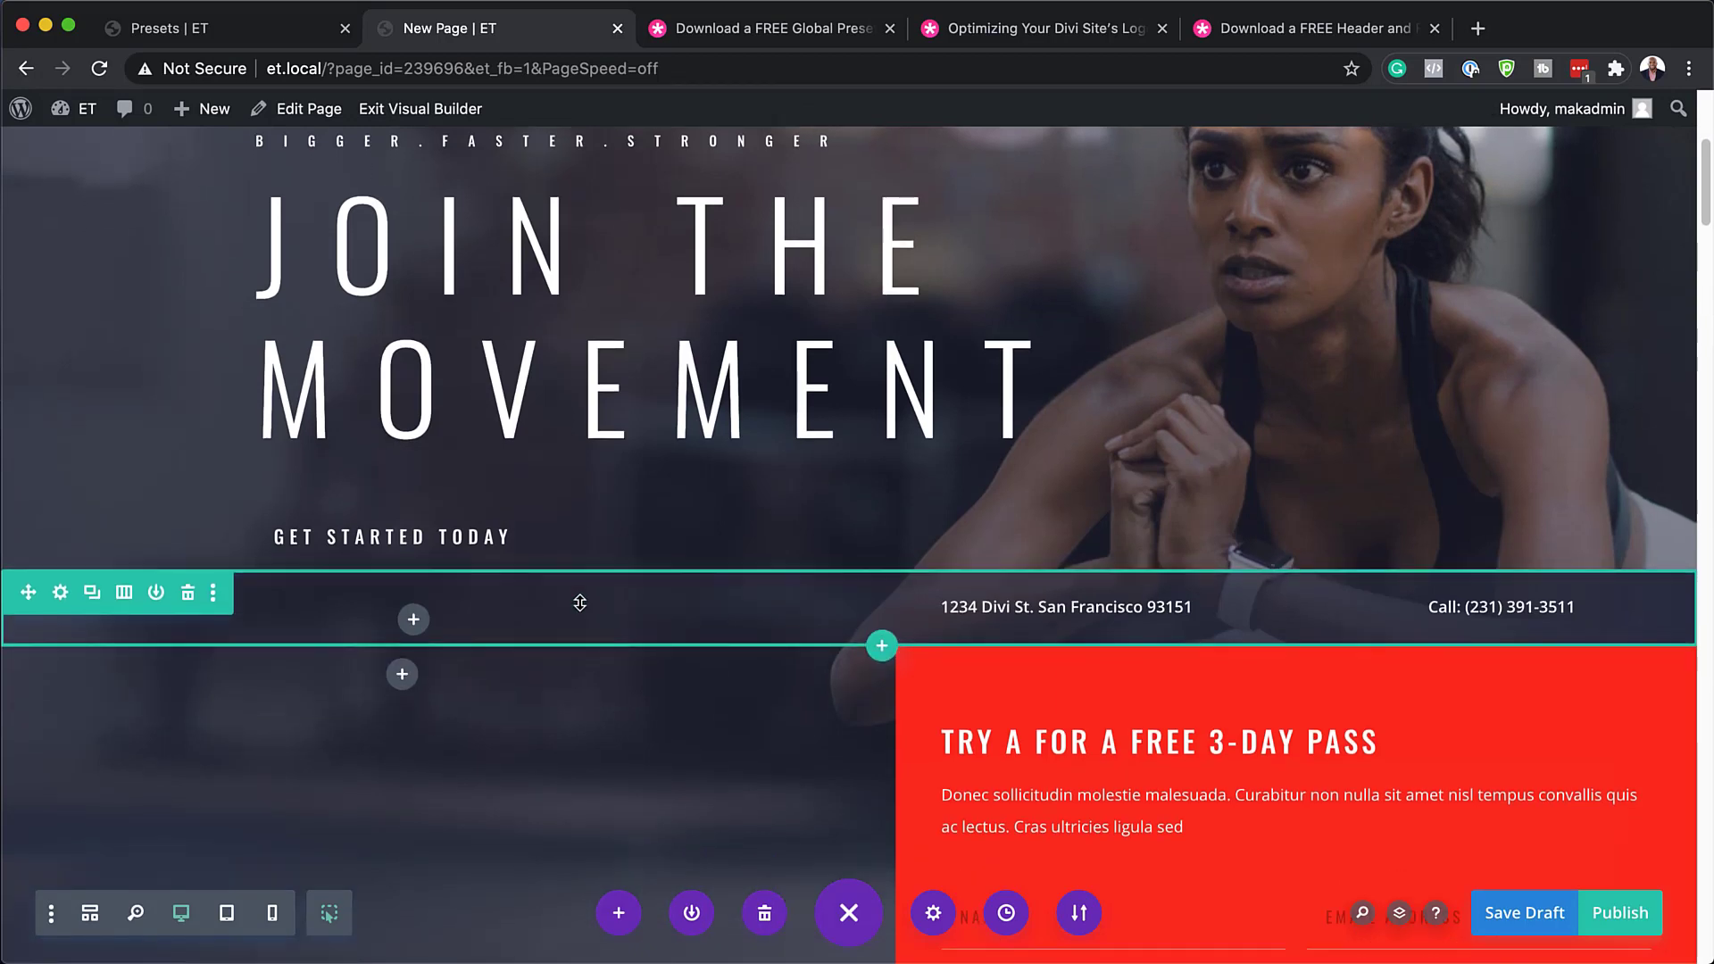
scroll(577, 603, down, 5)
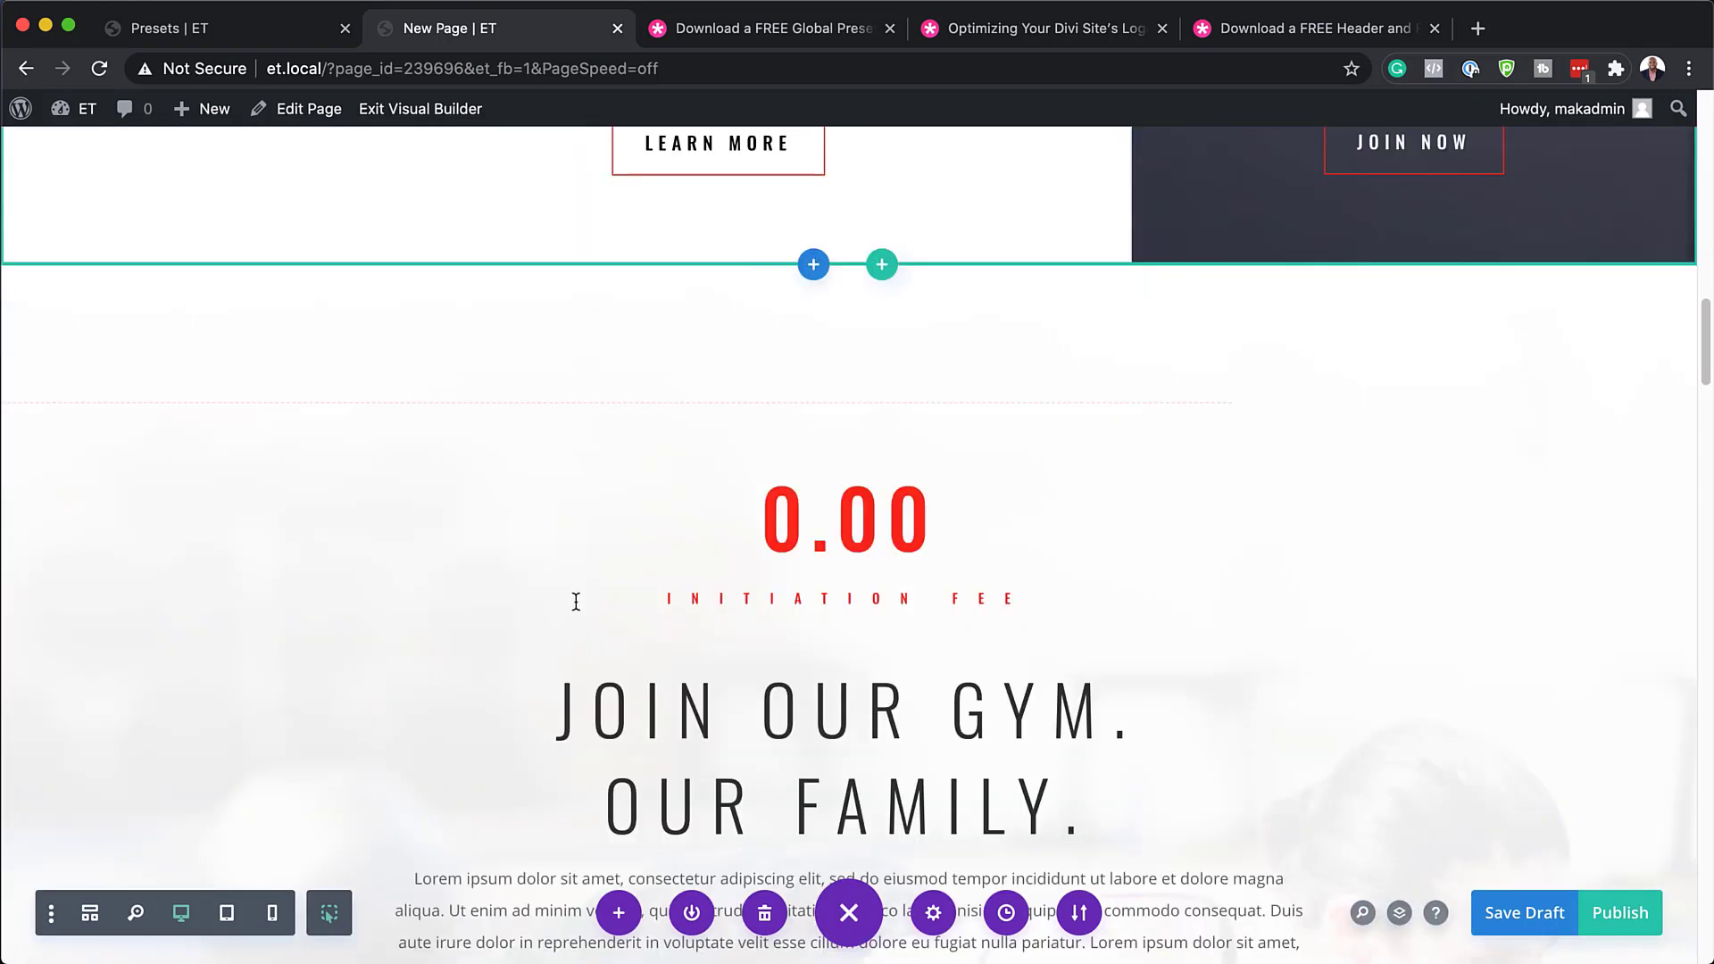
scroll(576, 602, down, 12)
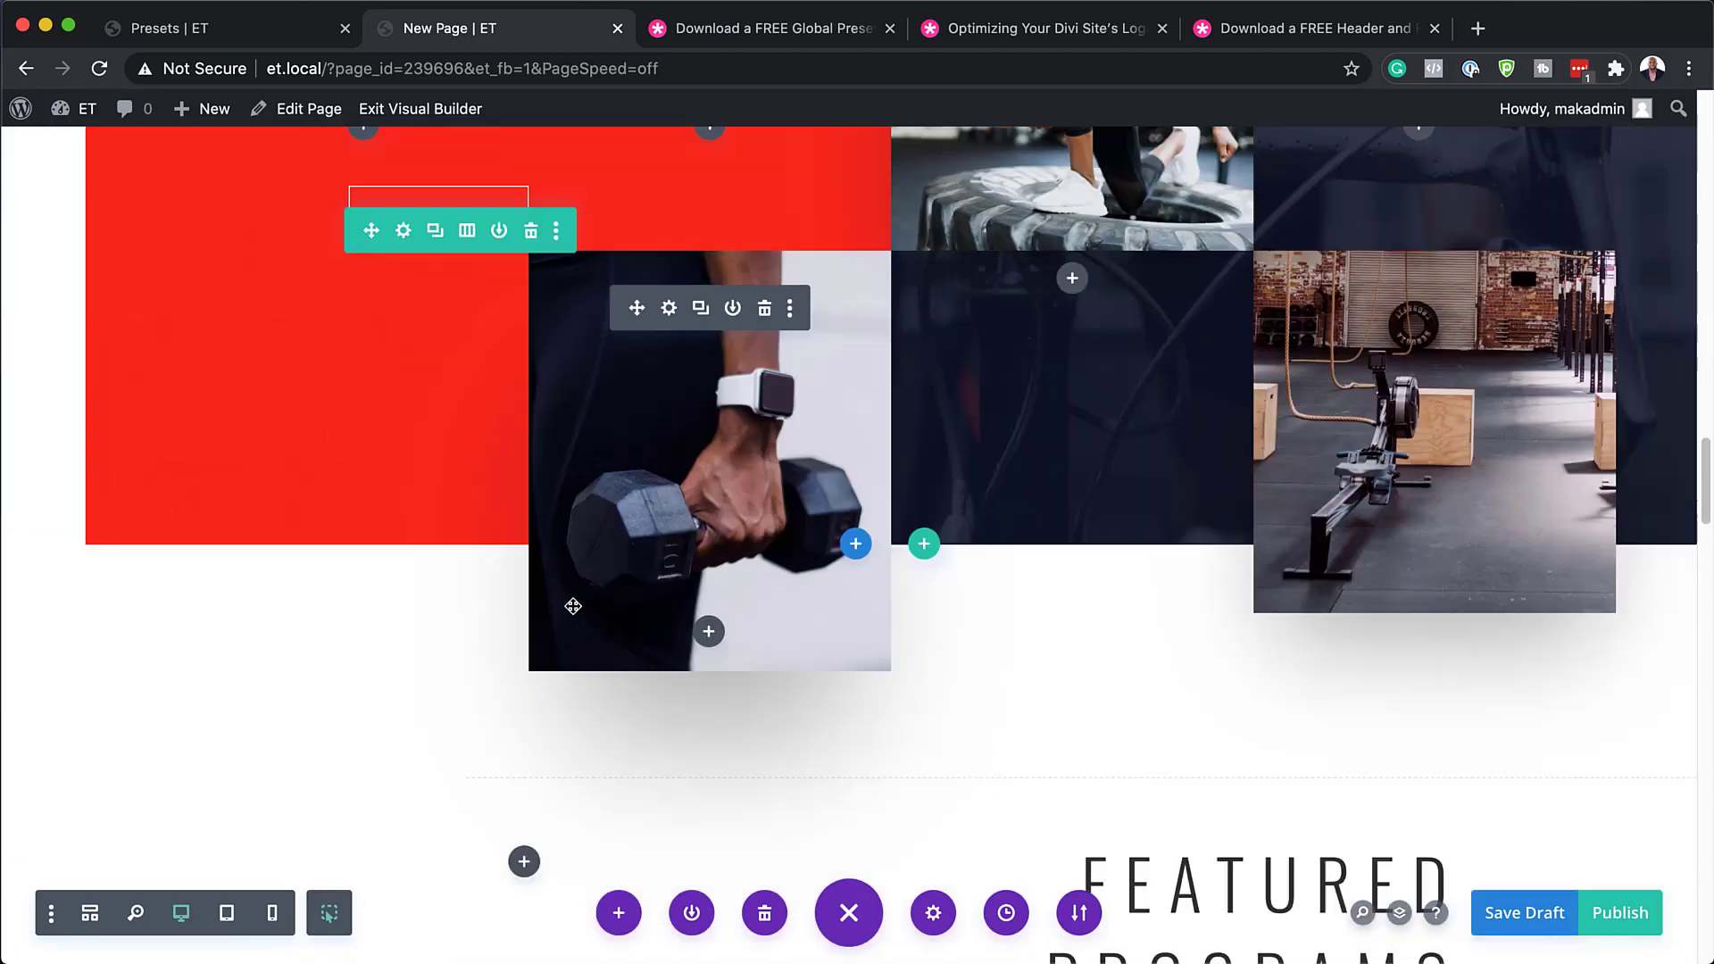
scroll(573, 606, down, 7)
scroll(543, 544, up, 3)
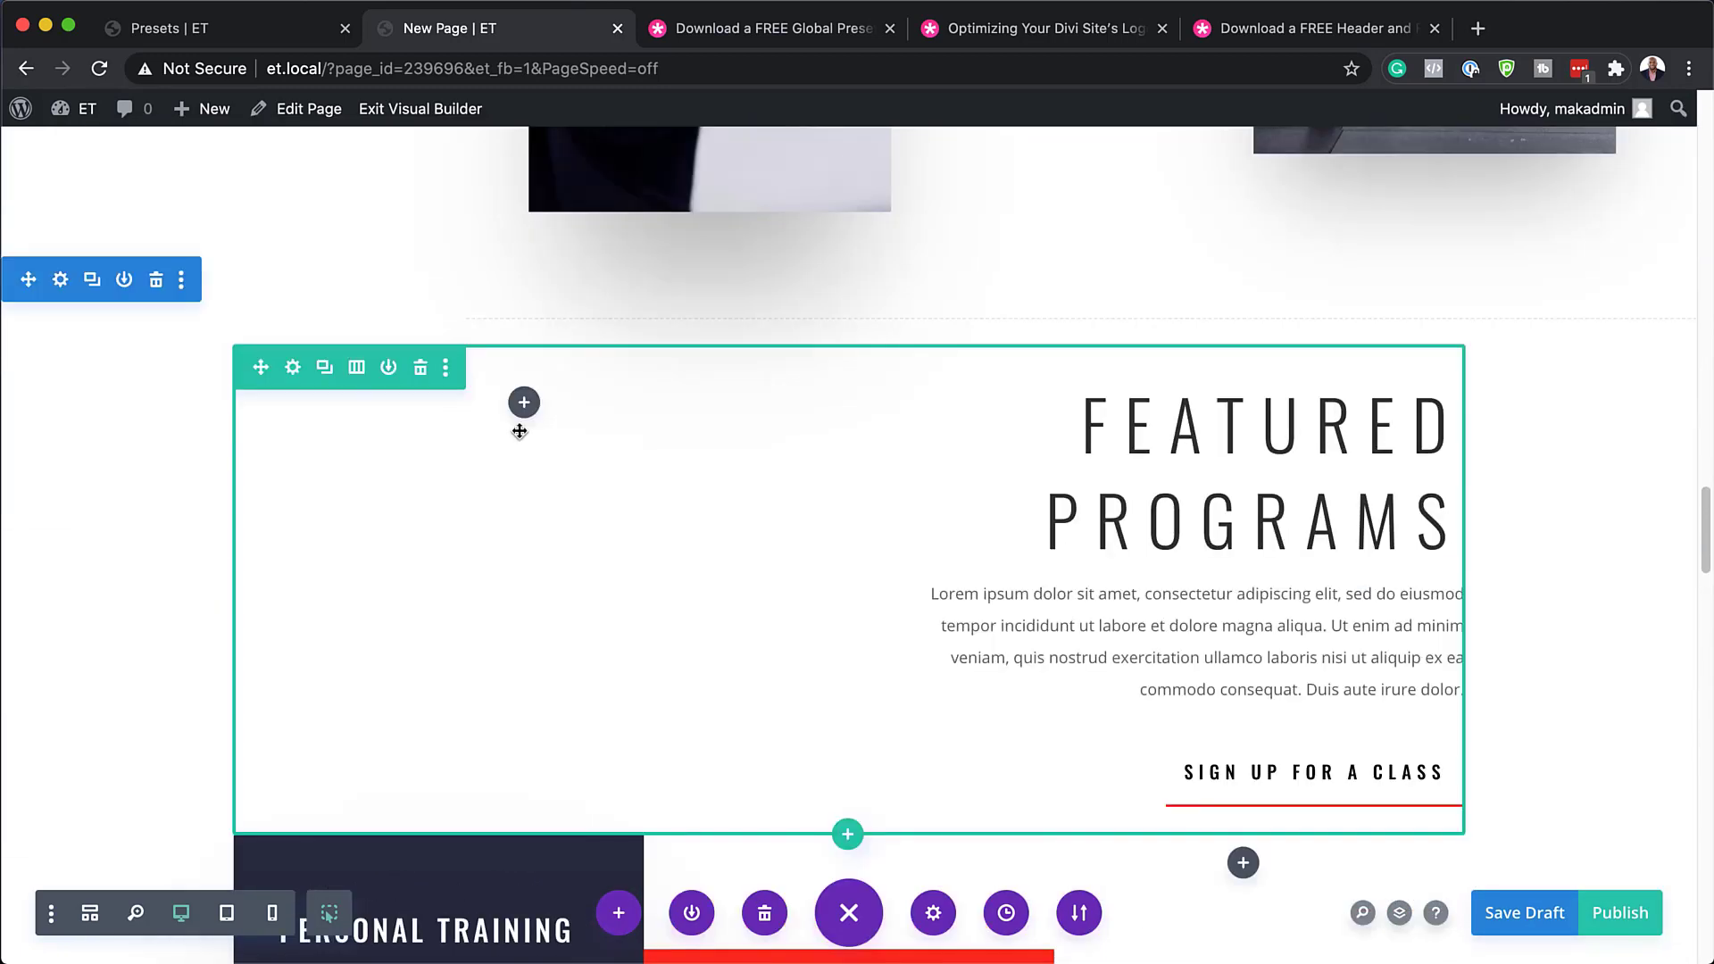
click(524, 406)
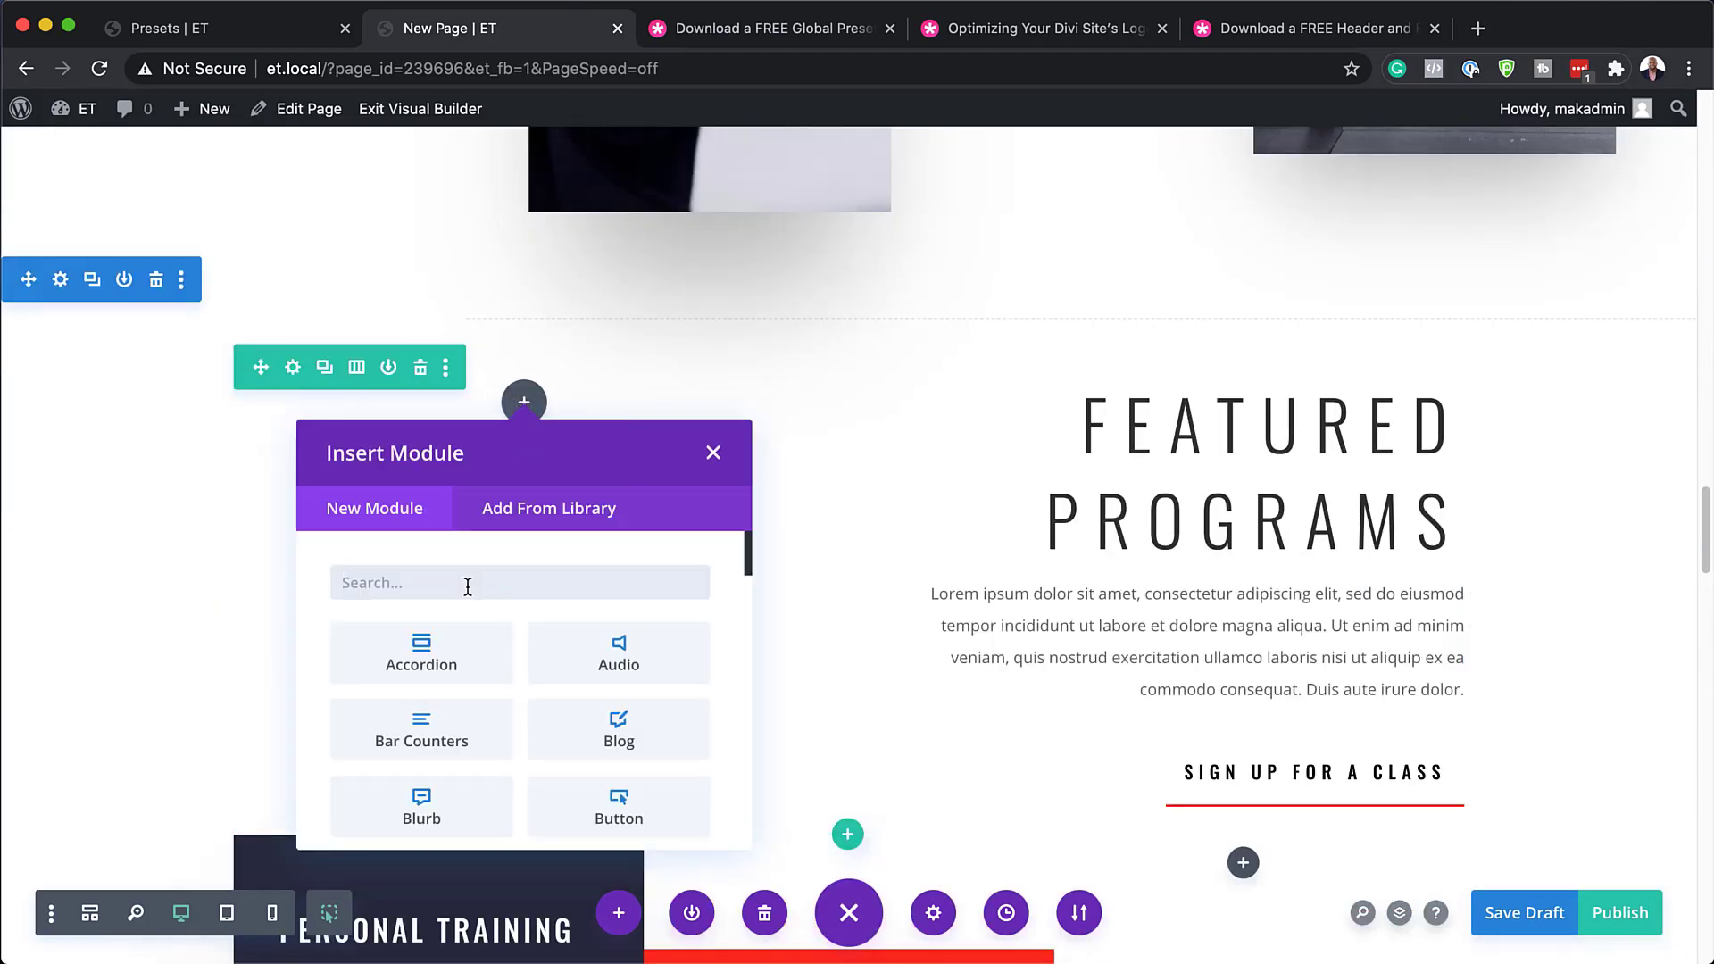
text(blu)
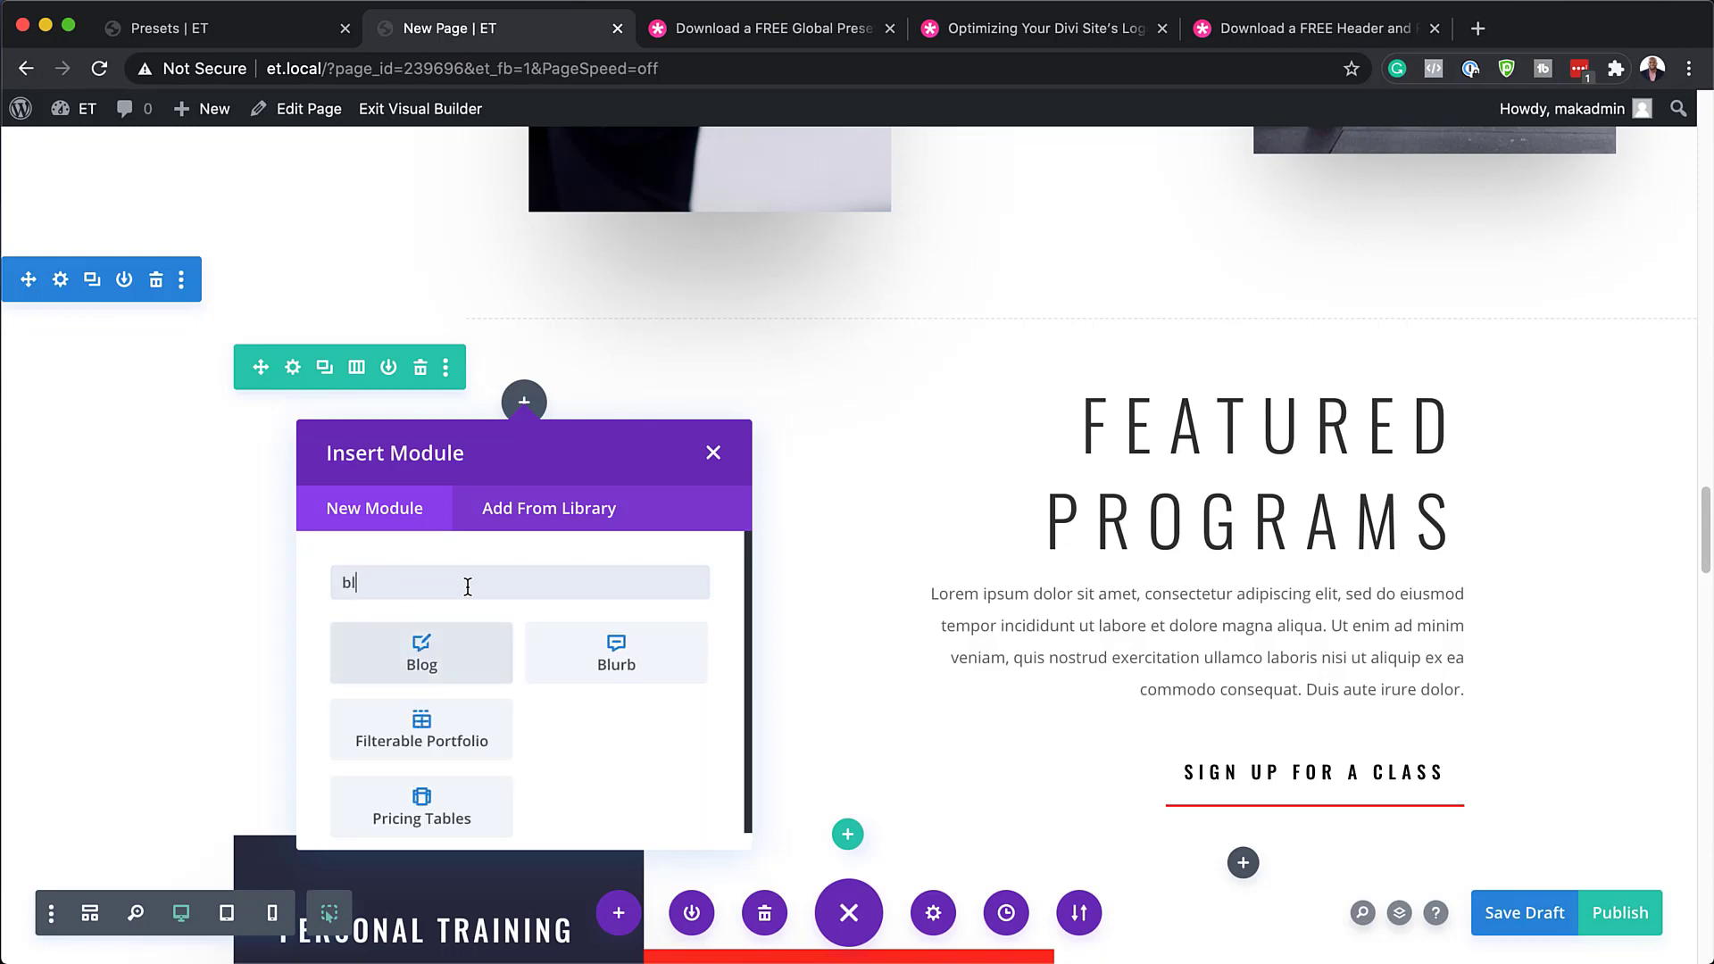
click(425, 668)
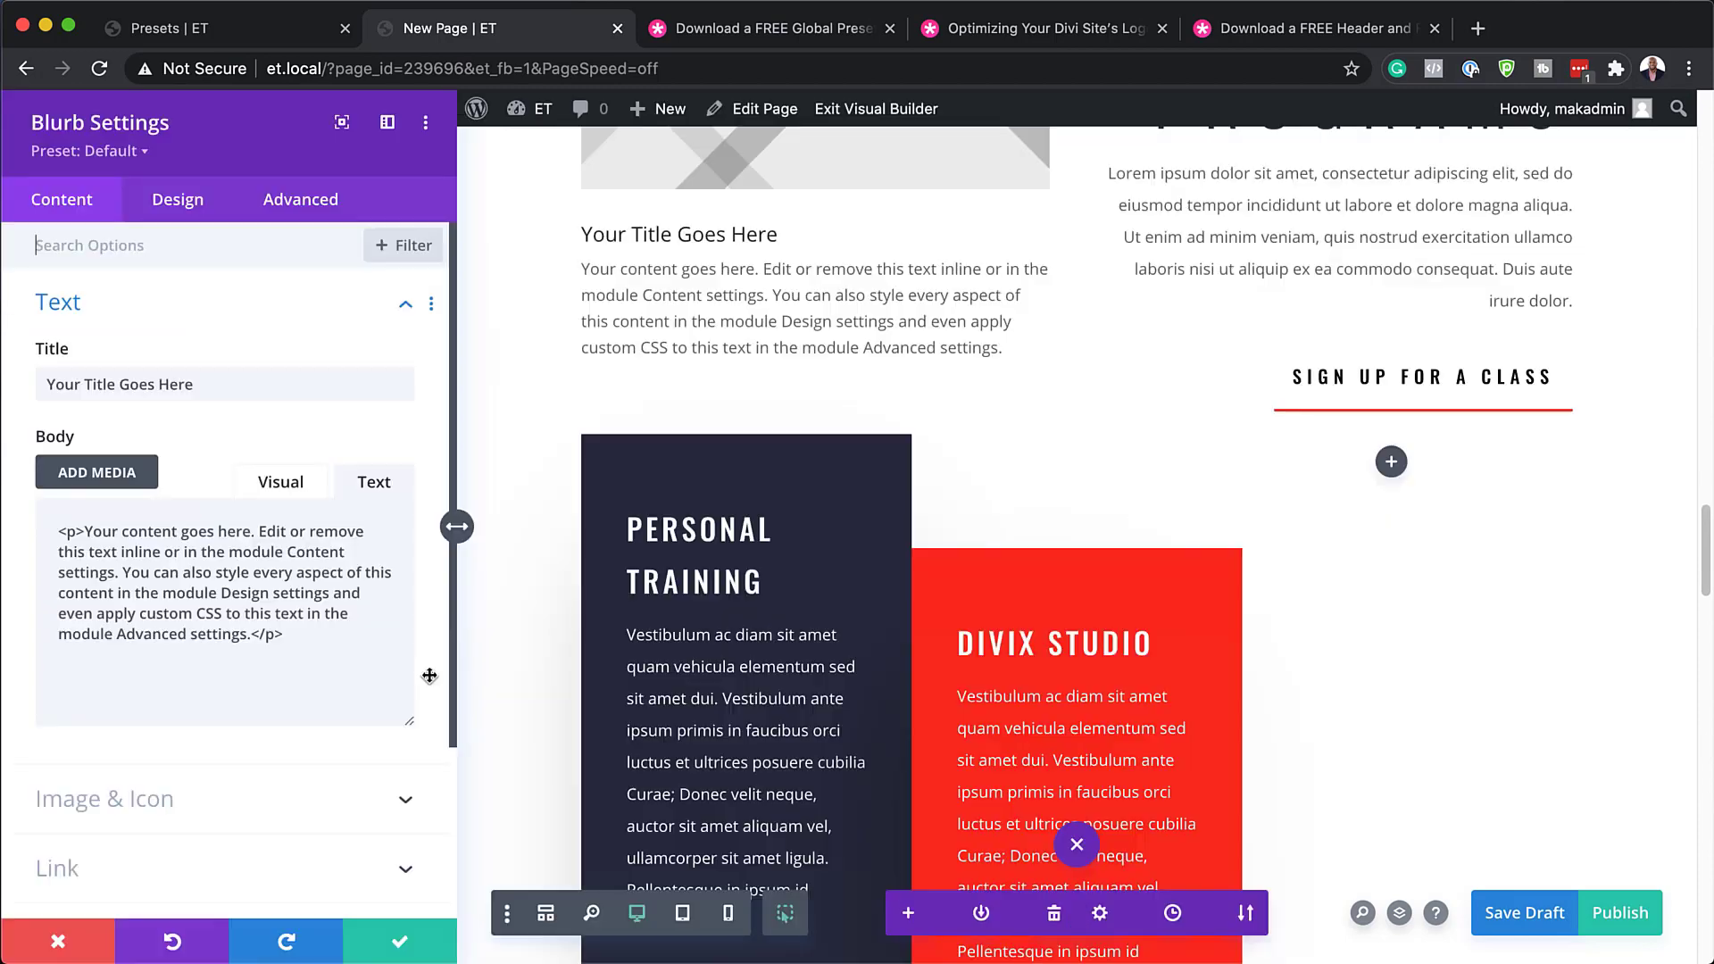
scroll(614, 378, down, 1)
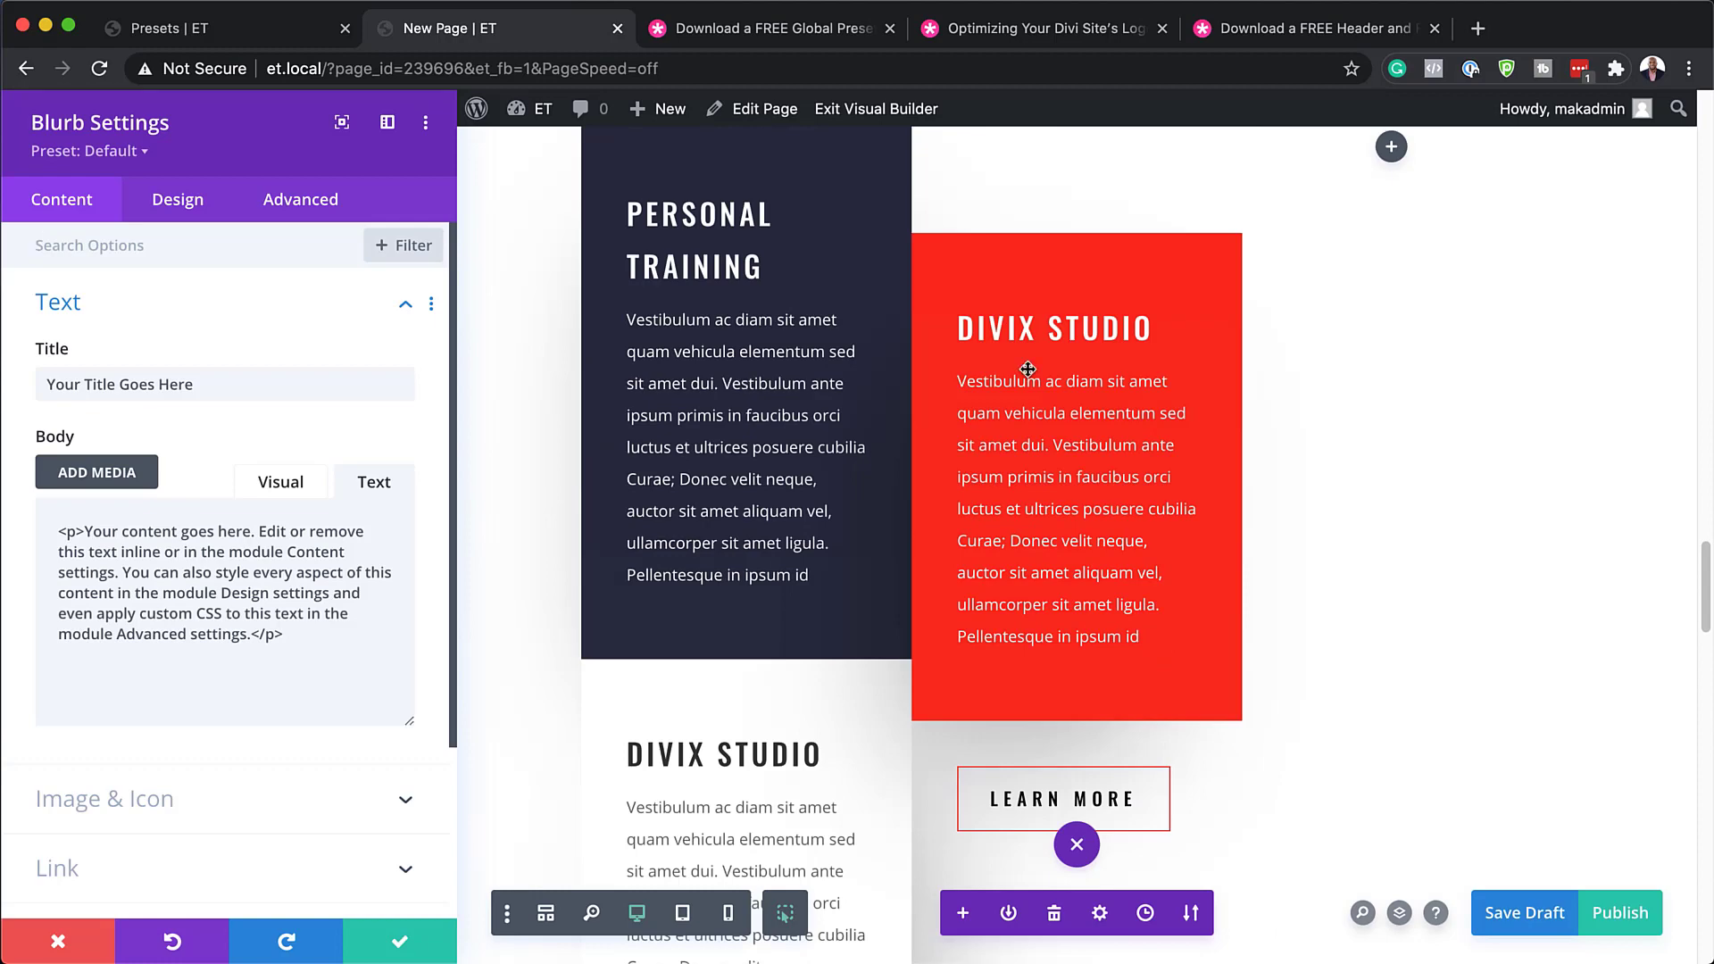
Try the FALP – Blurb 5, FALP – Blurb 4 and FALP – Blurb 3 presets on the new blurb beside Featured Programs.
scroll(850, 415, up, 8)
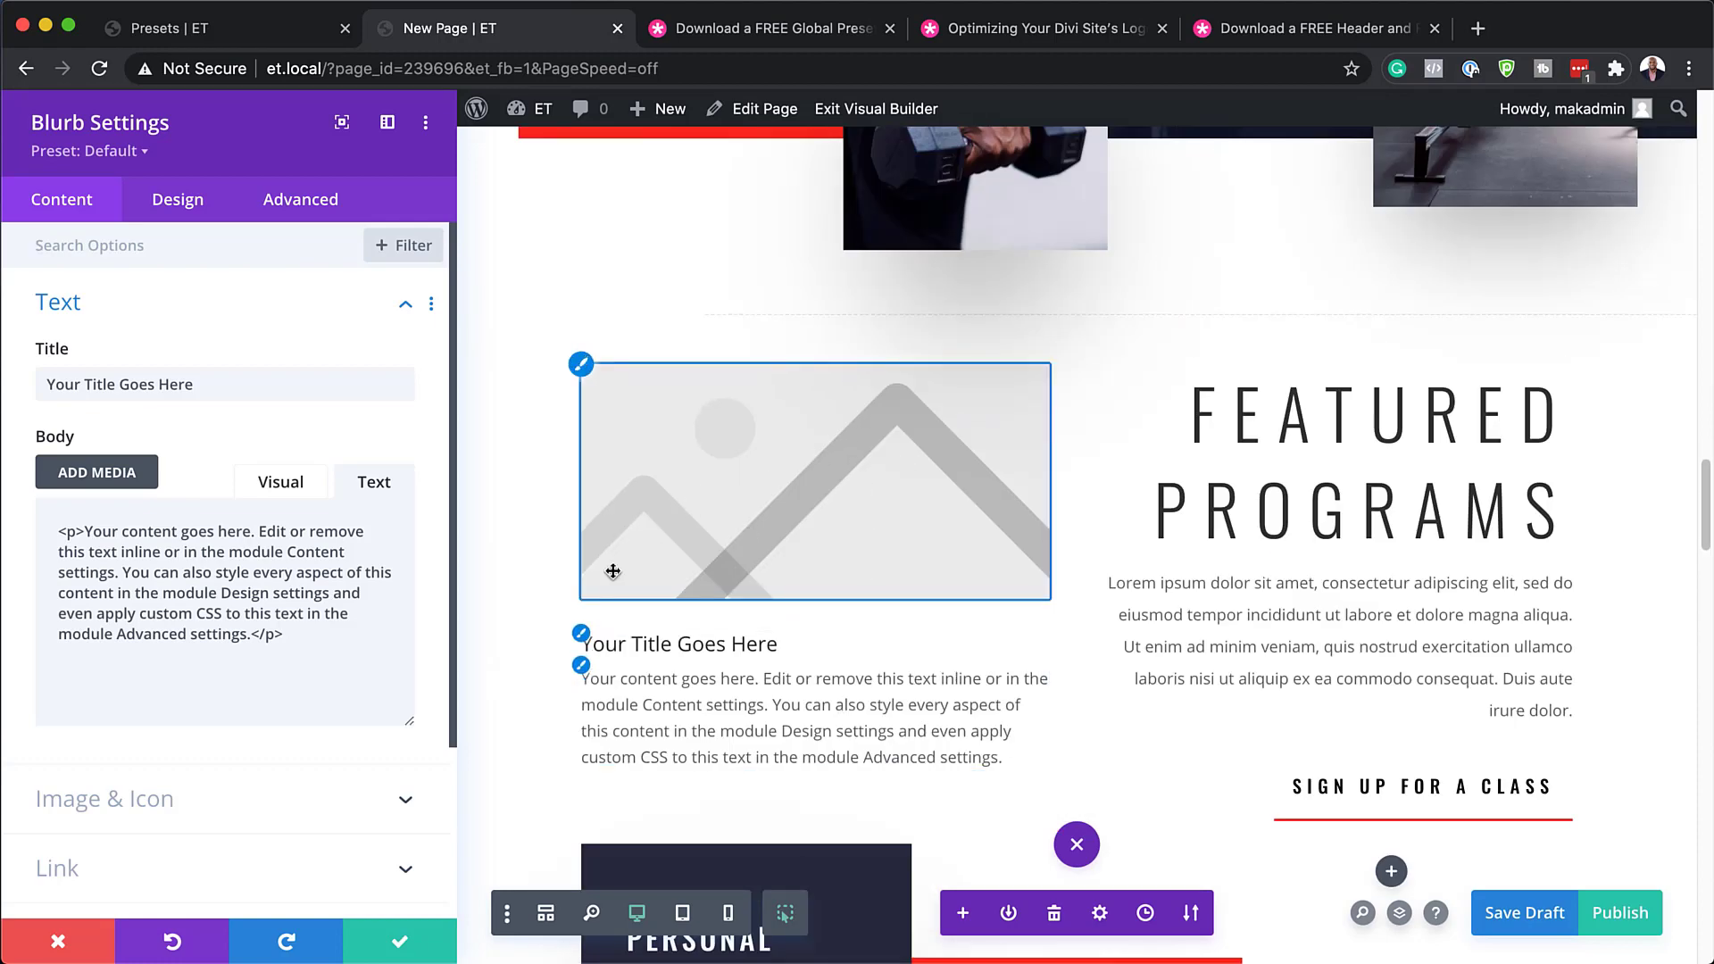
click(126, 153)
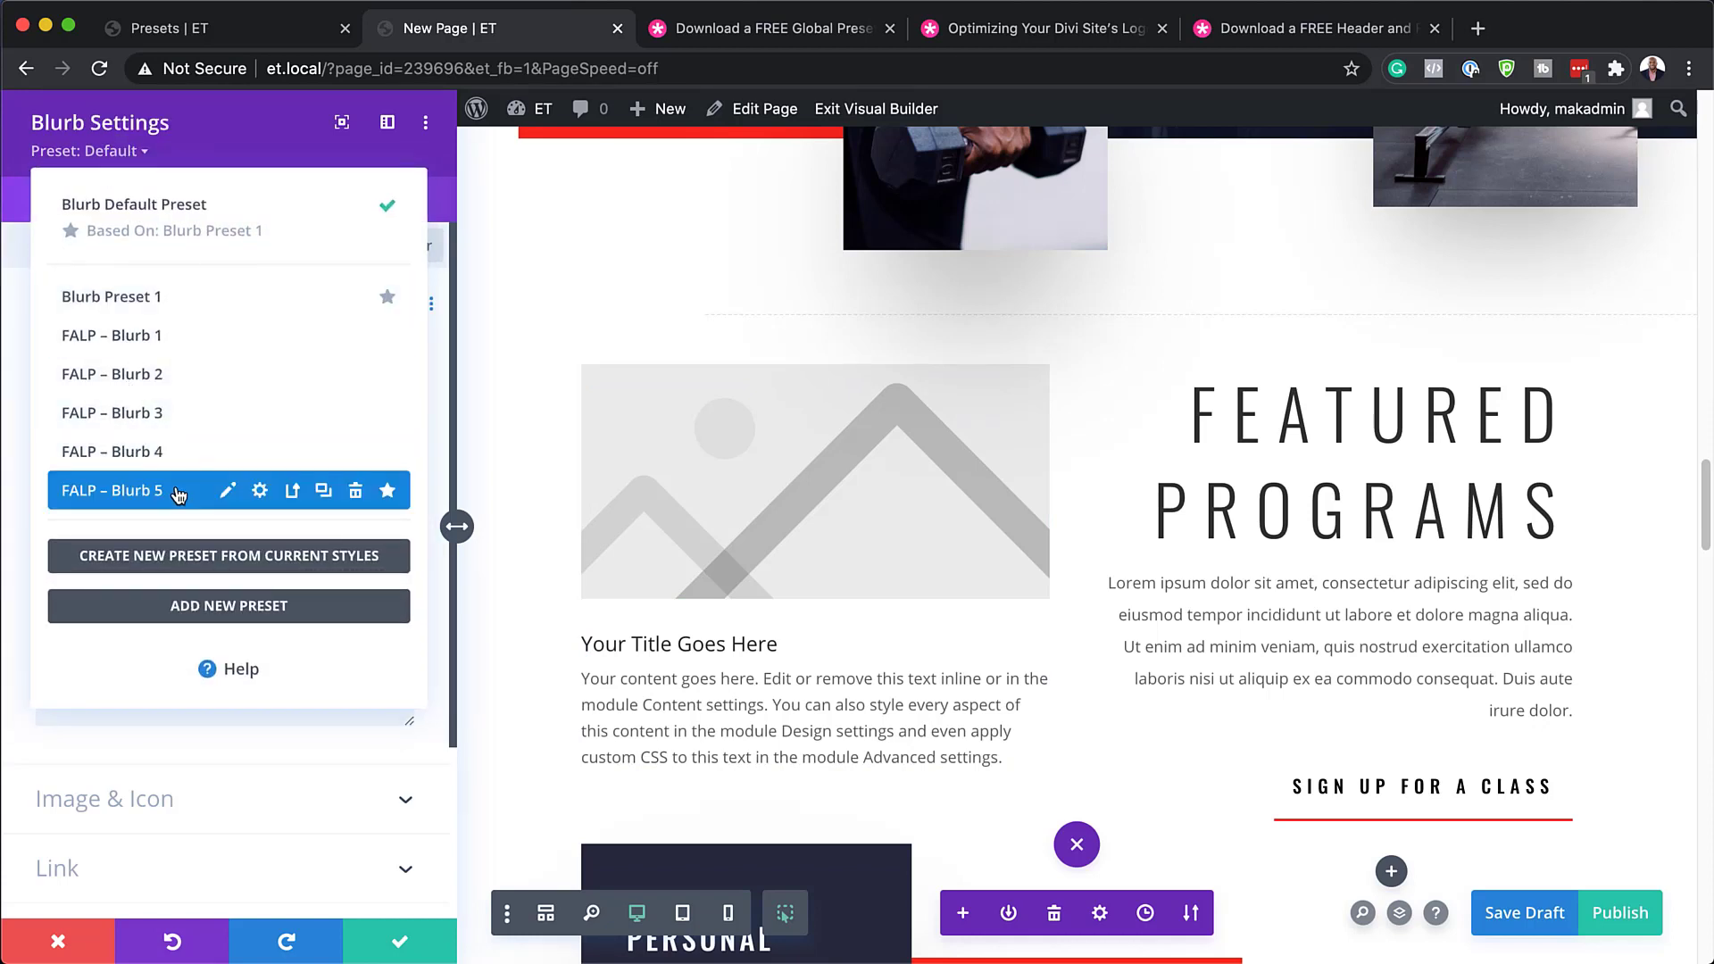
click(134, 491)
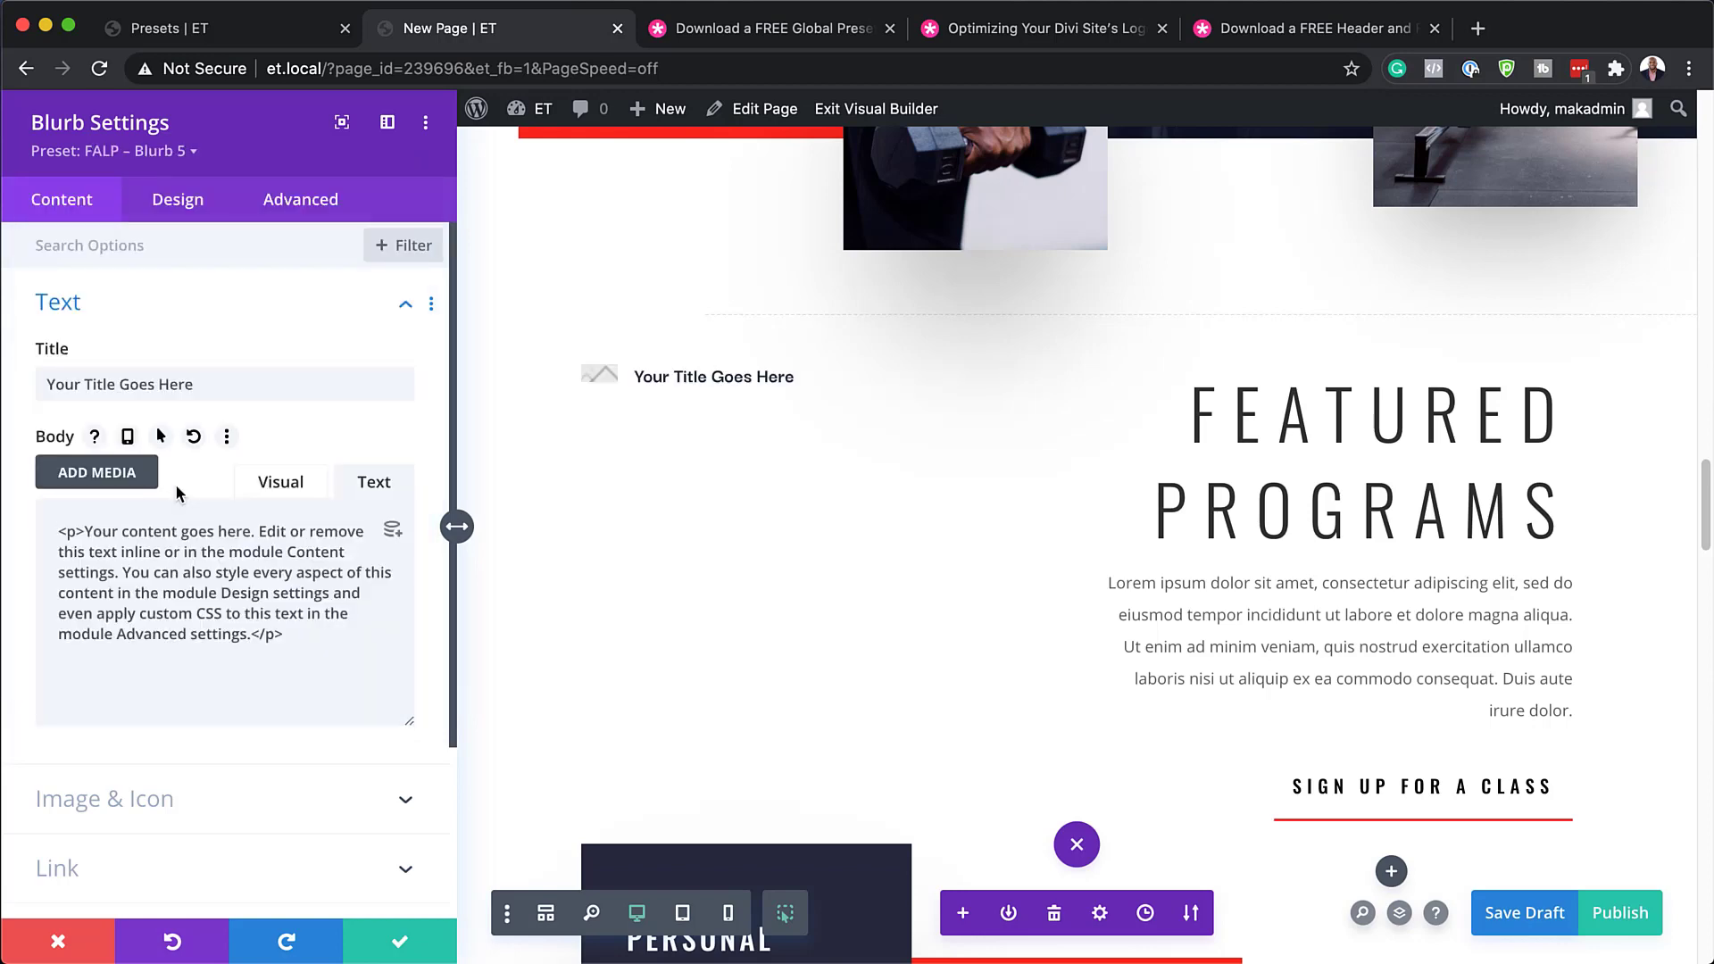
click(129, 150)
click(122, 453)
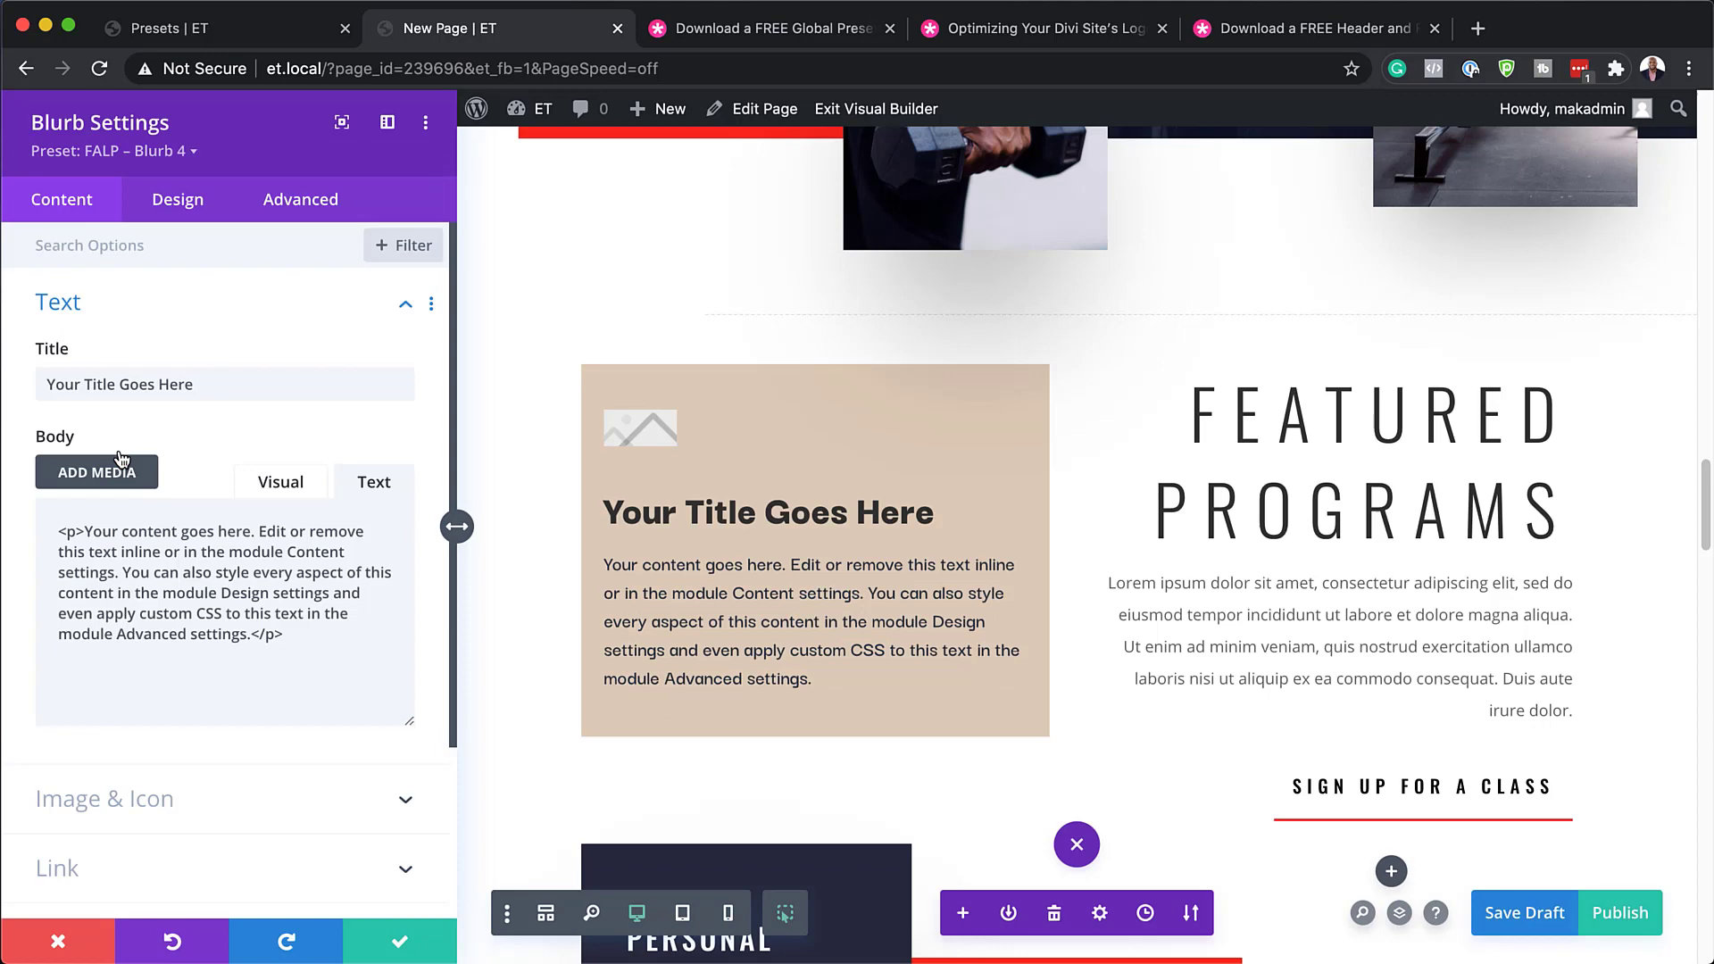
click(109, 158)
click(125, 413)
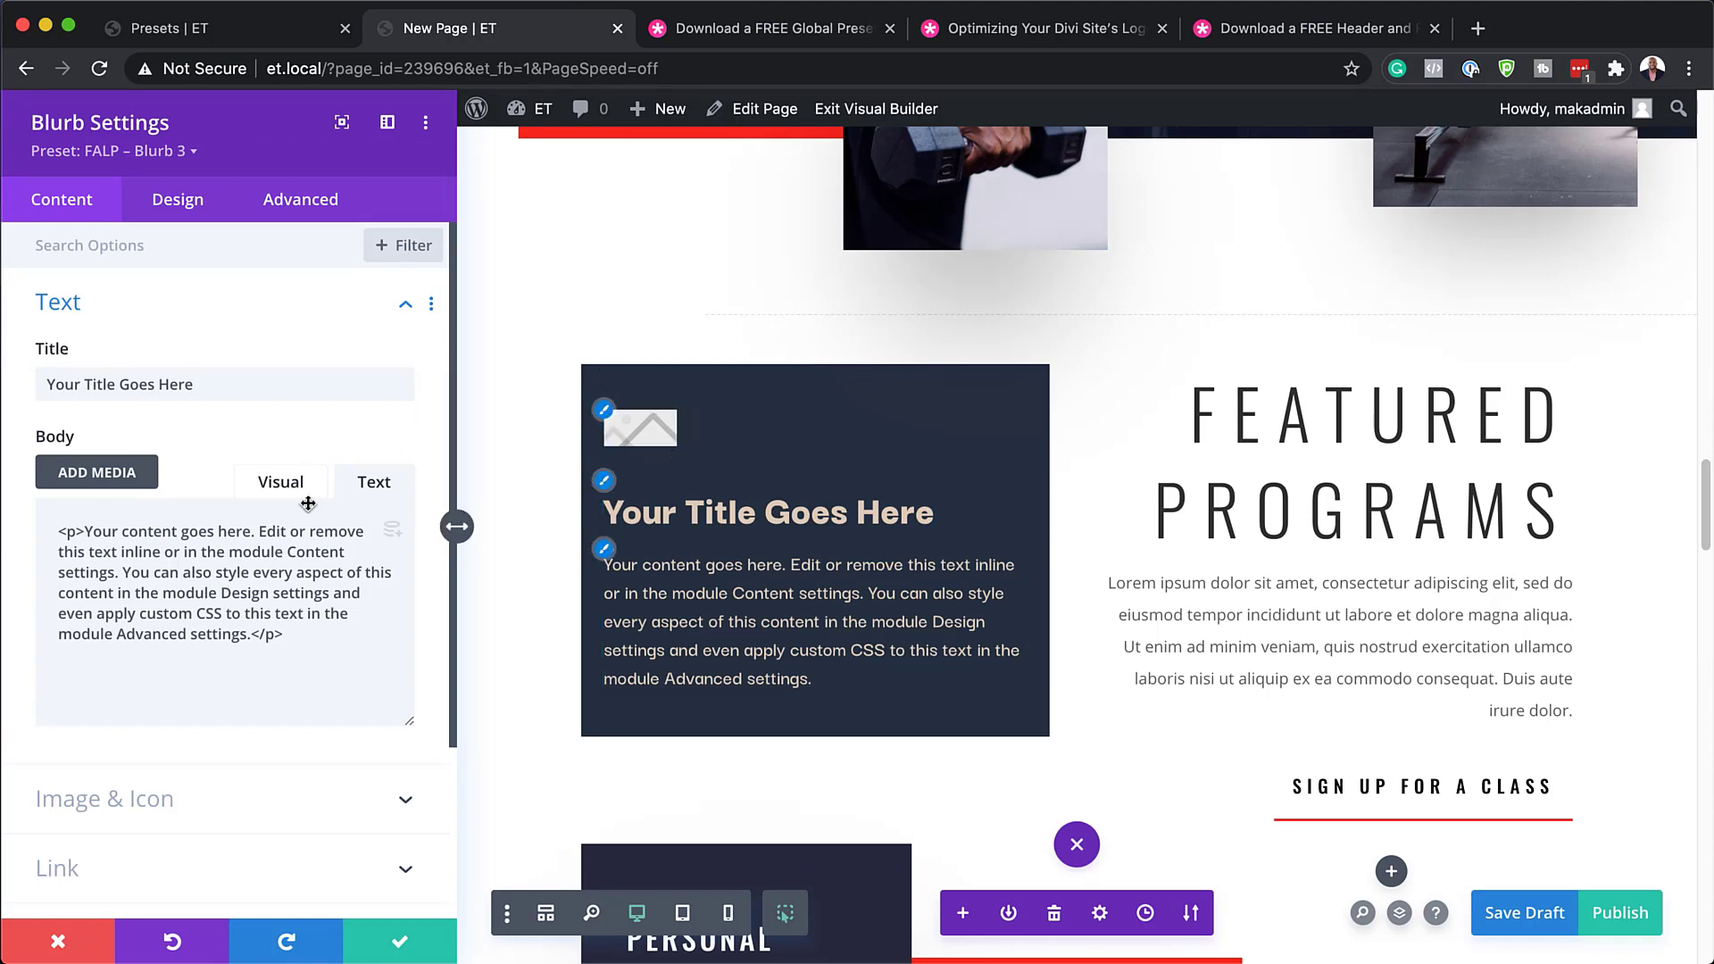
Replace the blurb's image with an icon, choosing the muted speaker icon.
scroll(197, 656, down, 1)
scroll(198, 657, down, 2)
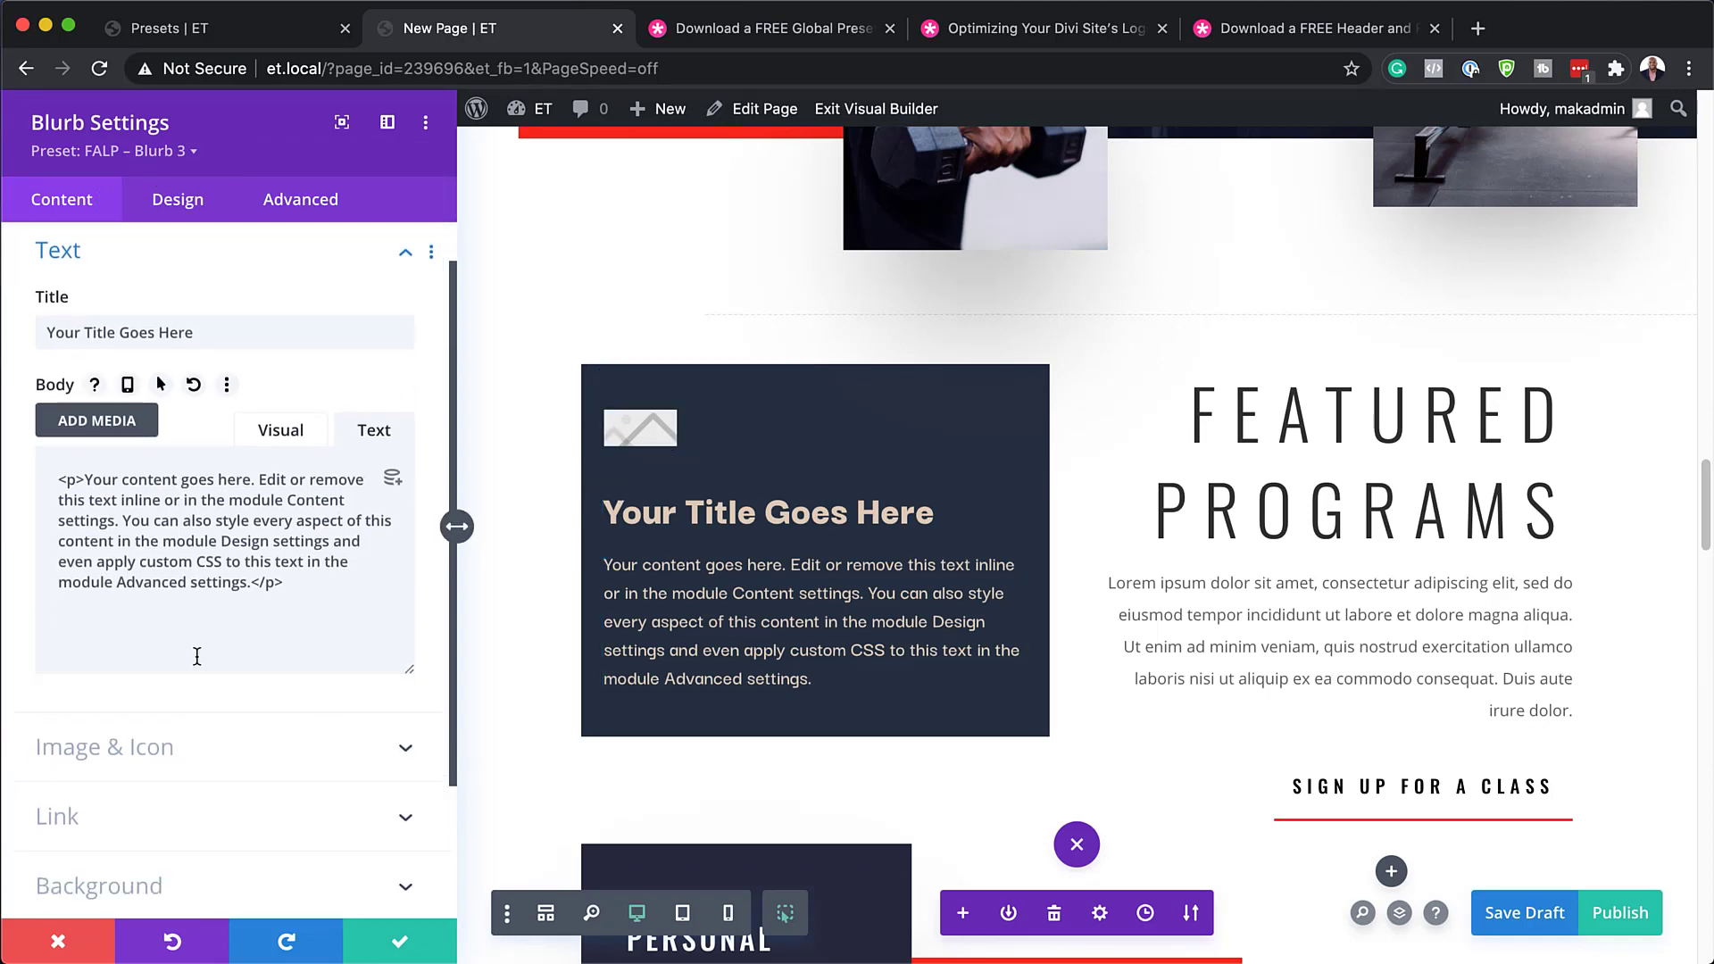
click(168, 745)
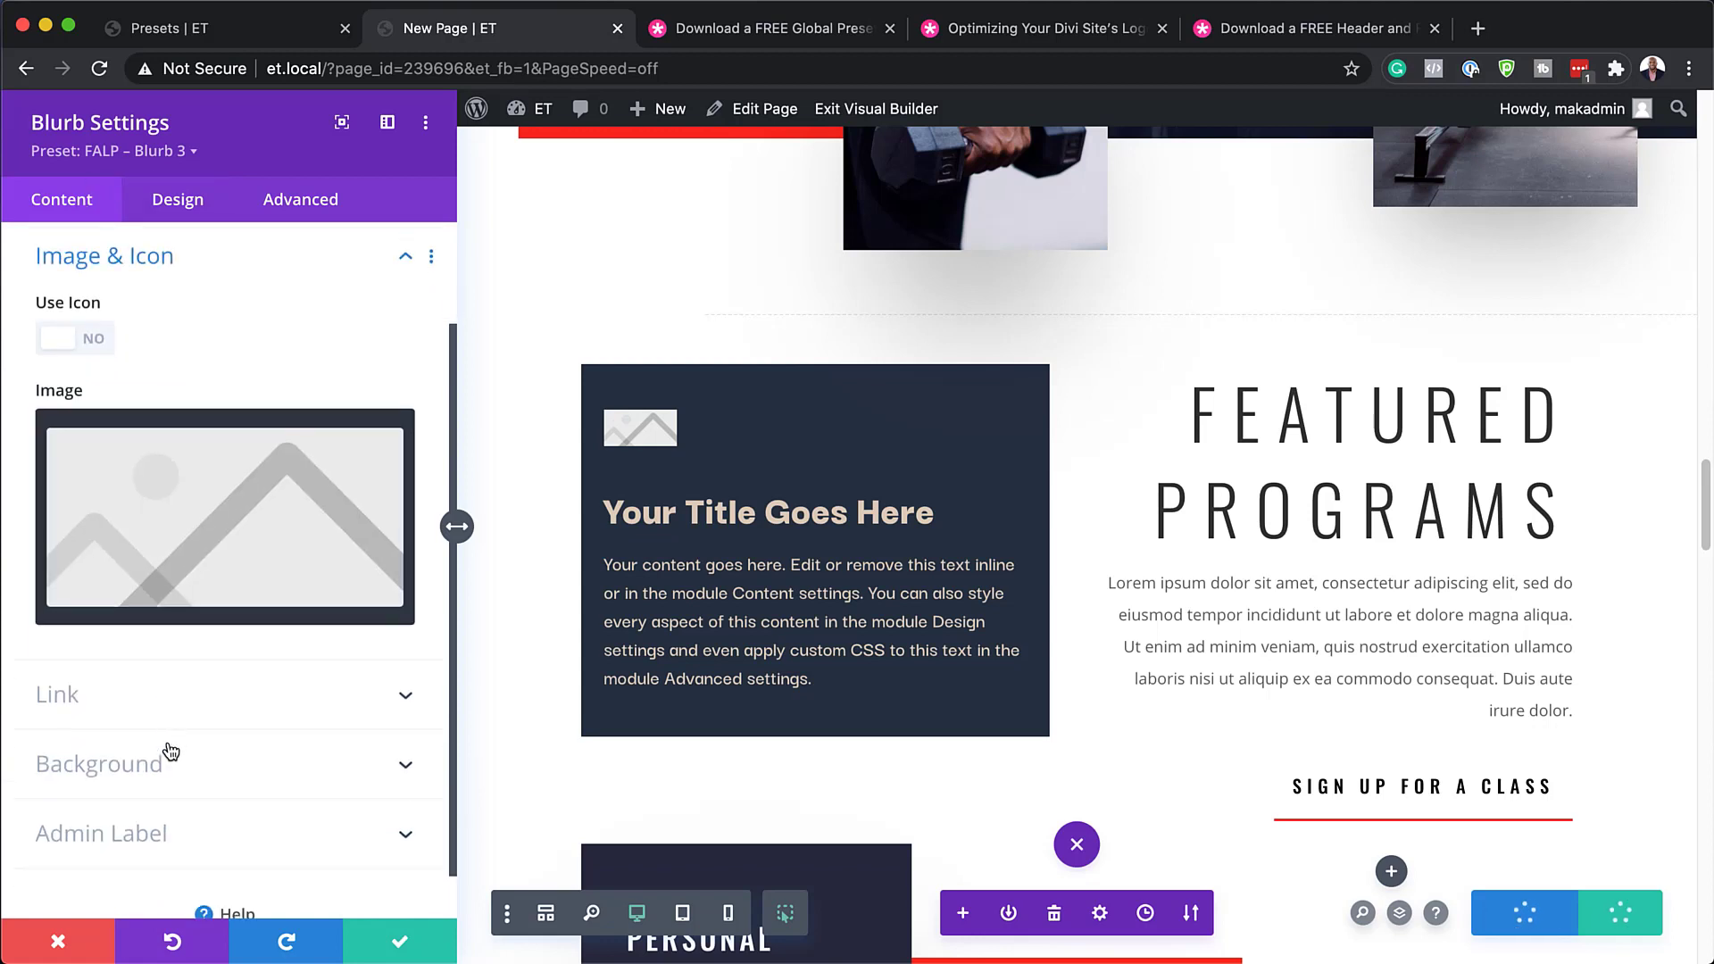
click(99, 346)
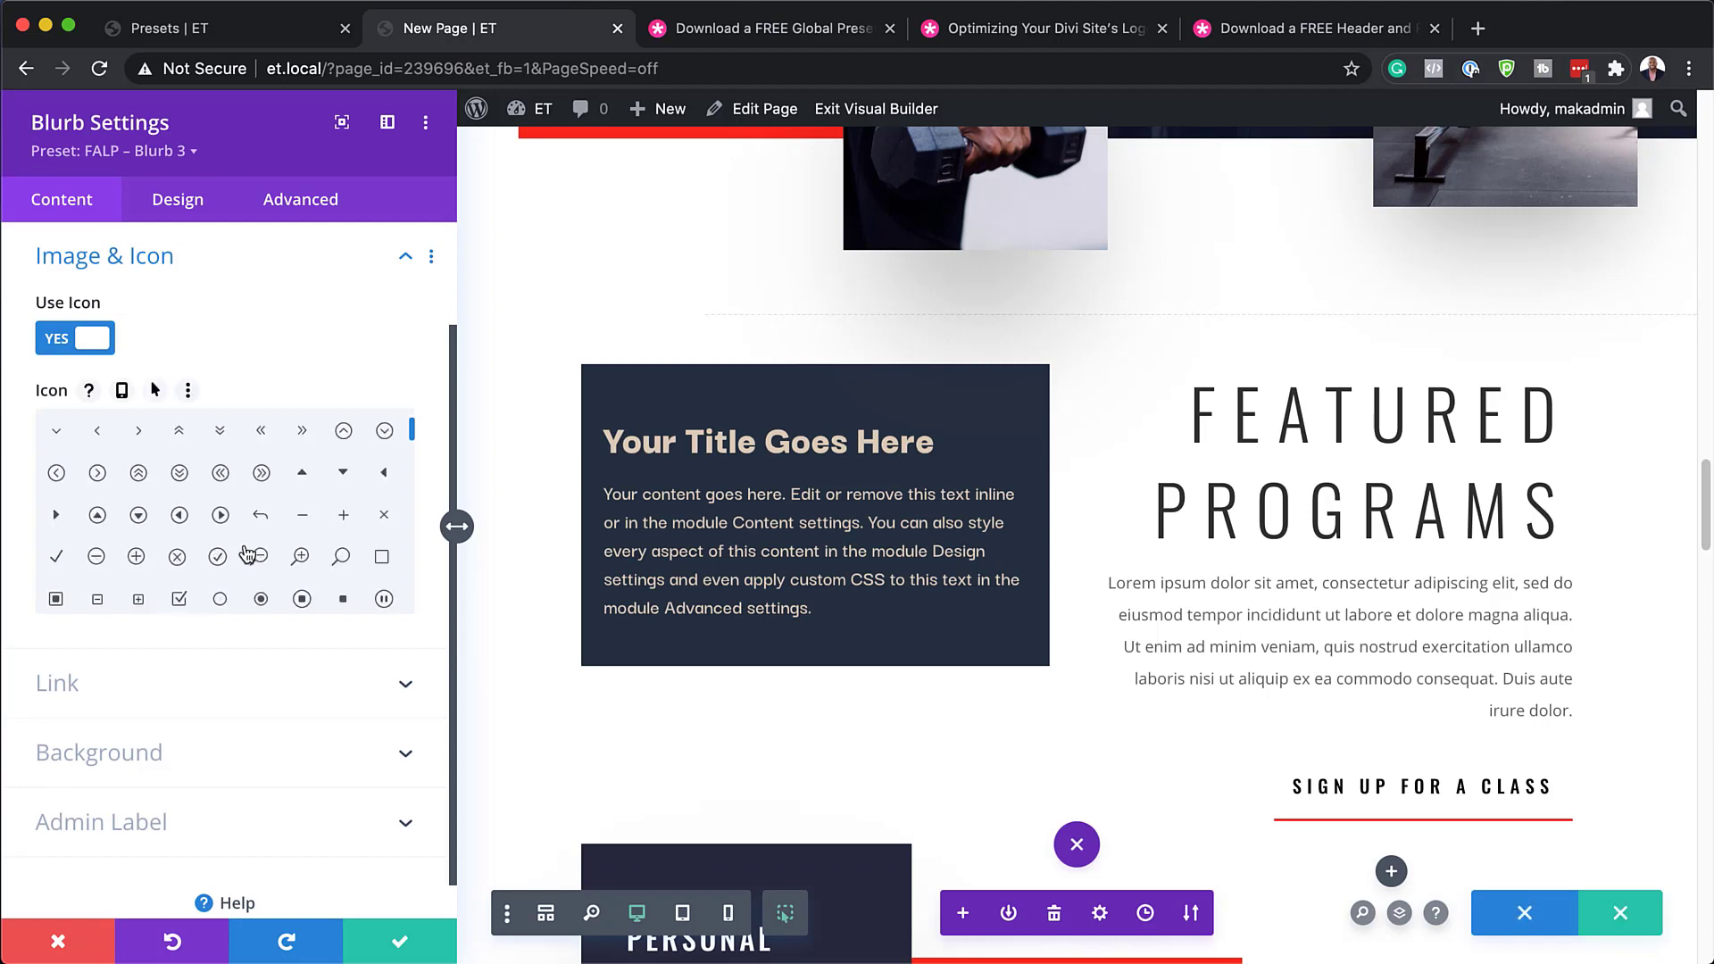
scroll(248, 555, down, 4)
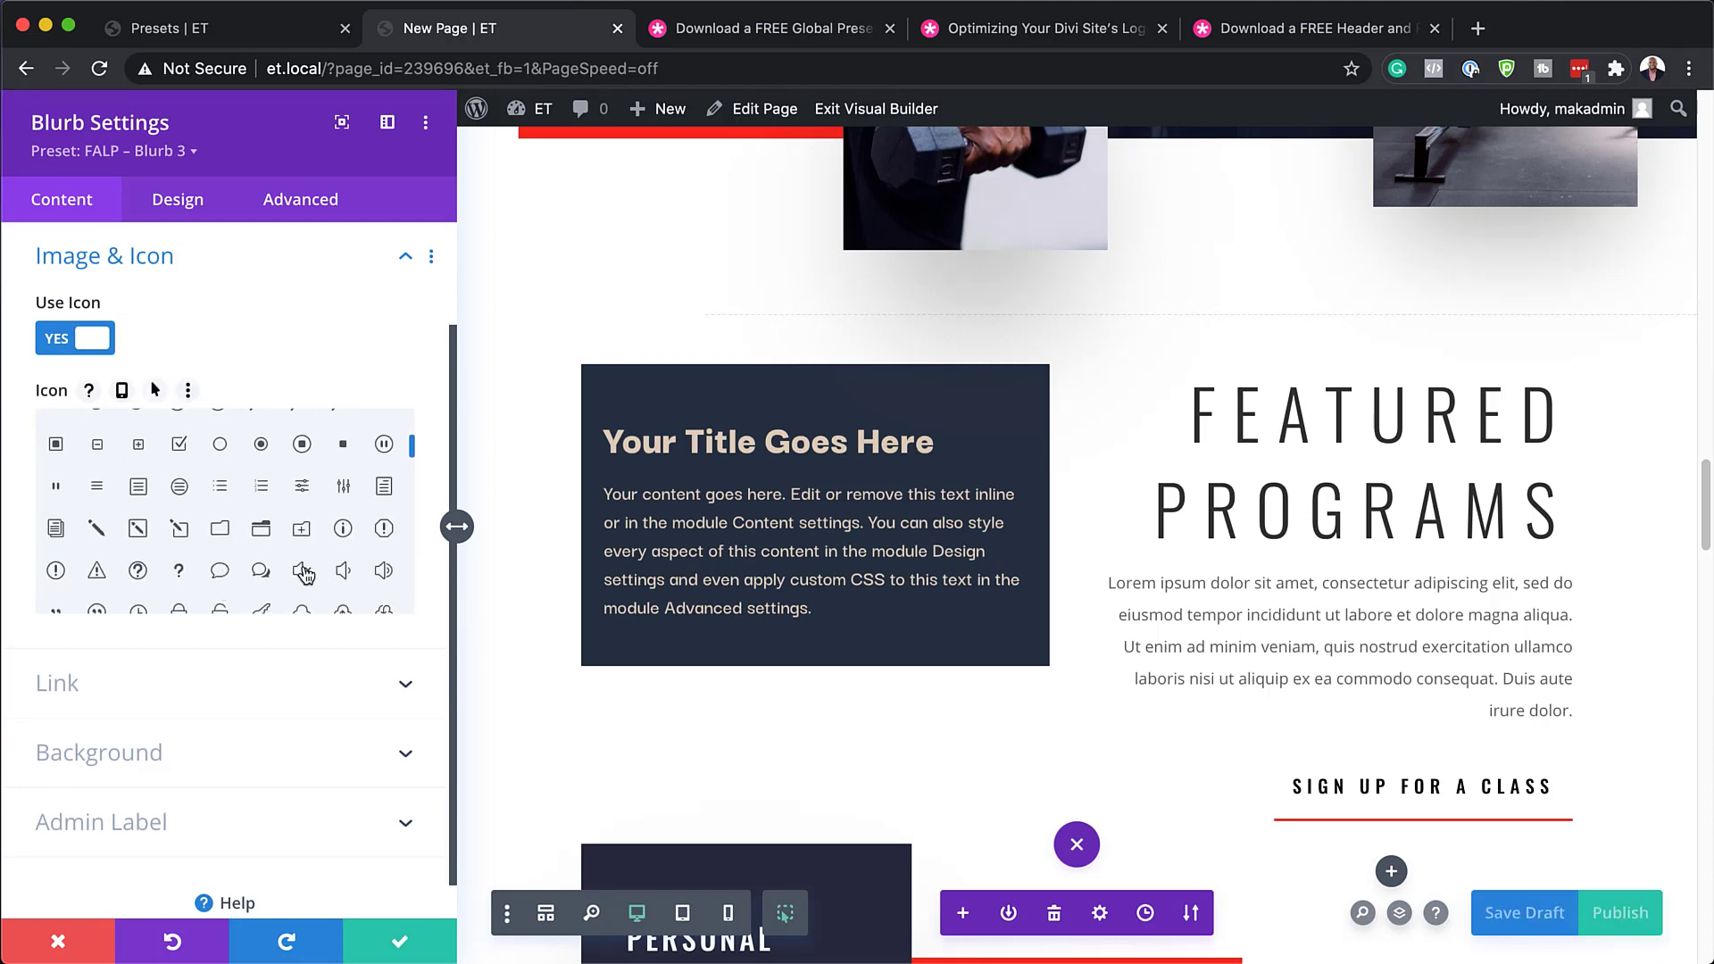
click(301, 571)
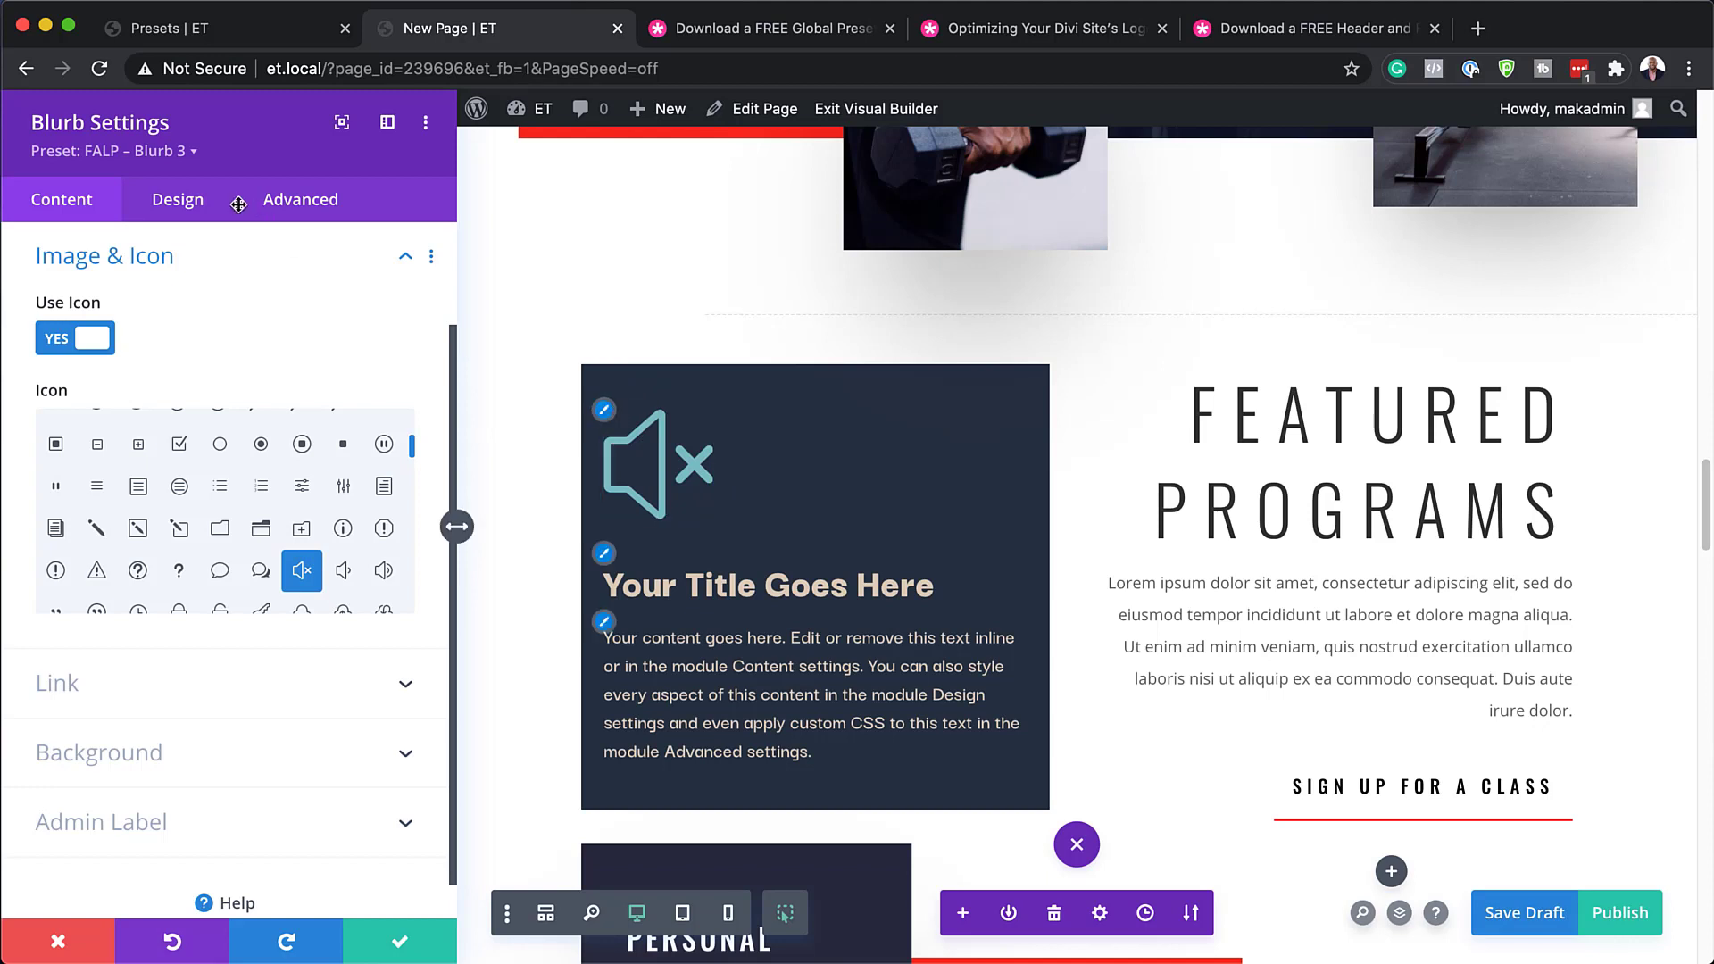
Enable a custom font size for the blurb's icon and set it to 61px.
click(183, 200)
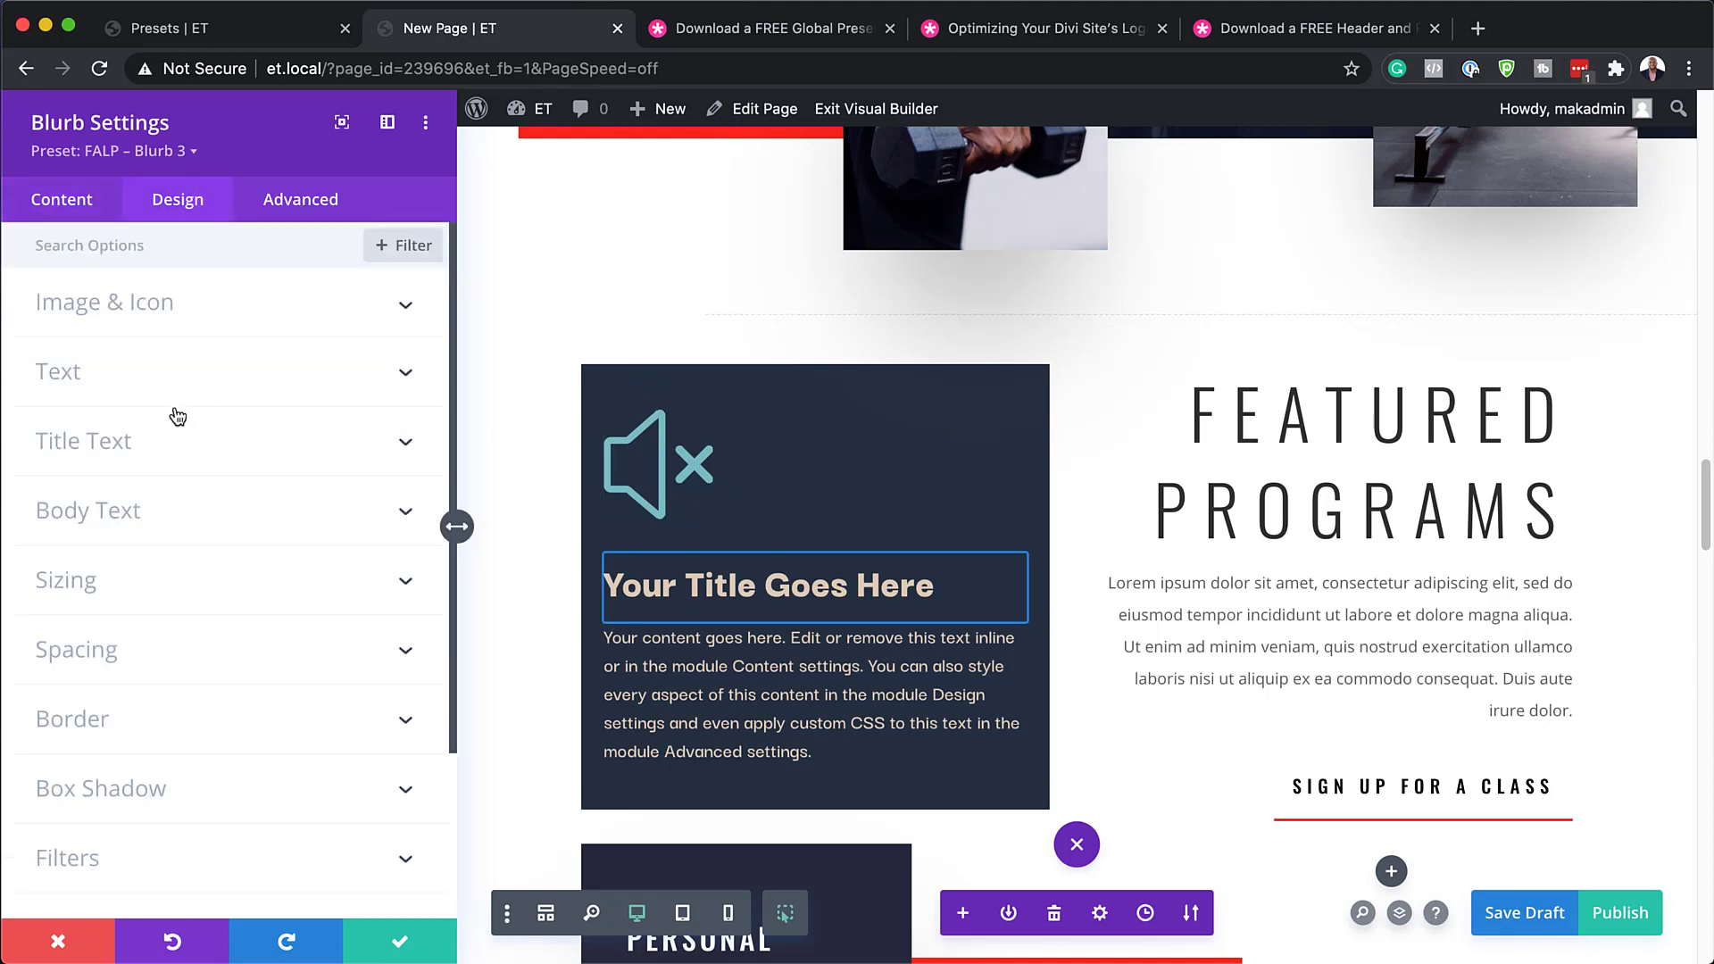
click(143, 311)
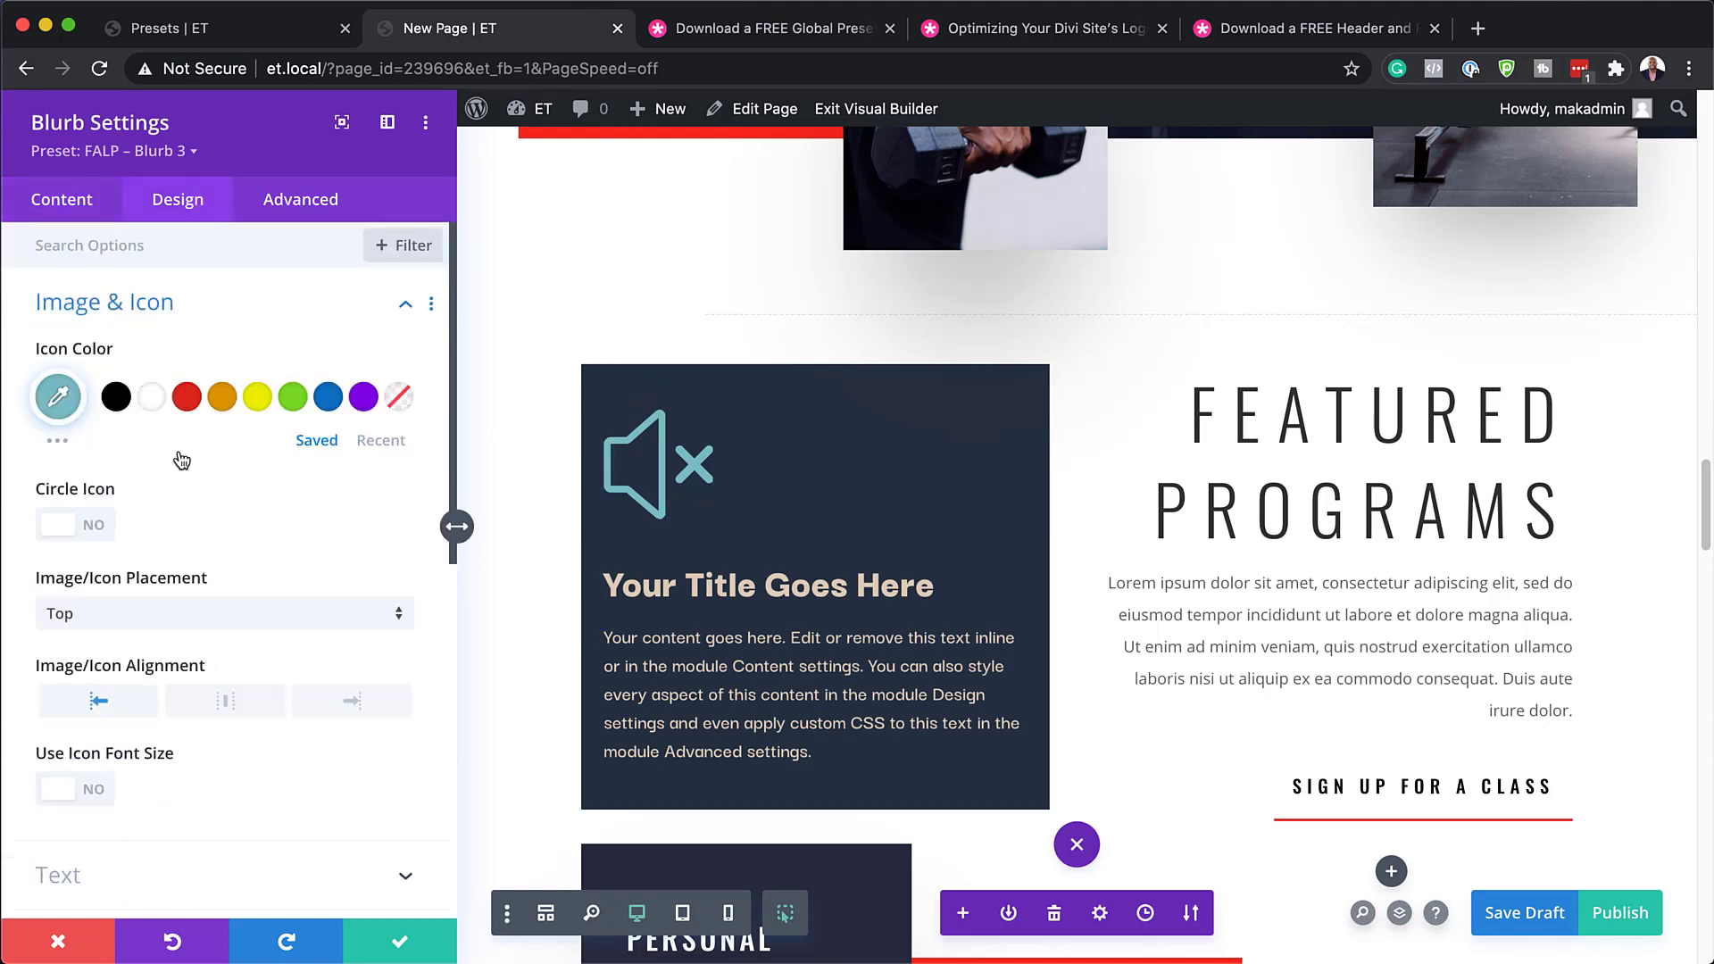
click(85, 787)
drag(221, 881, 157, 882)
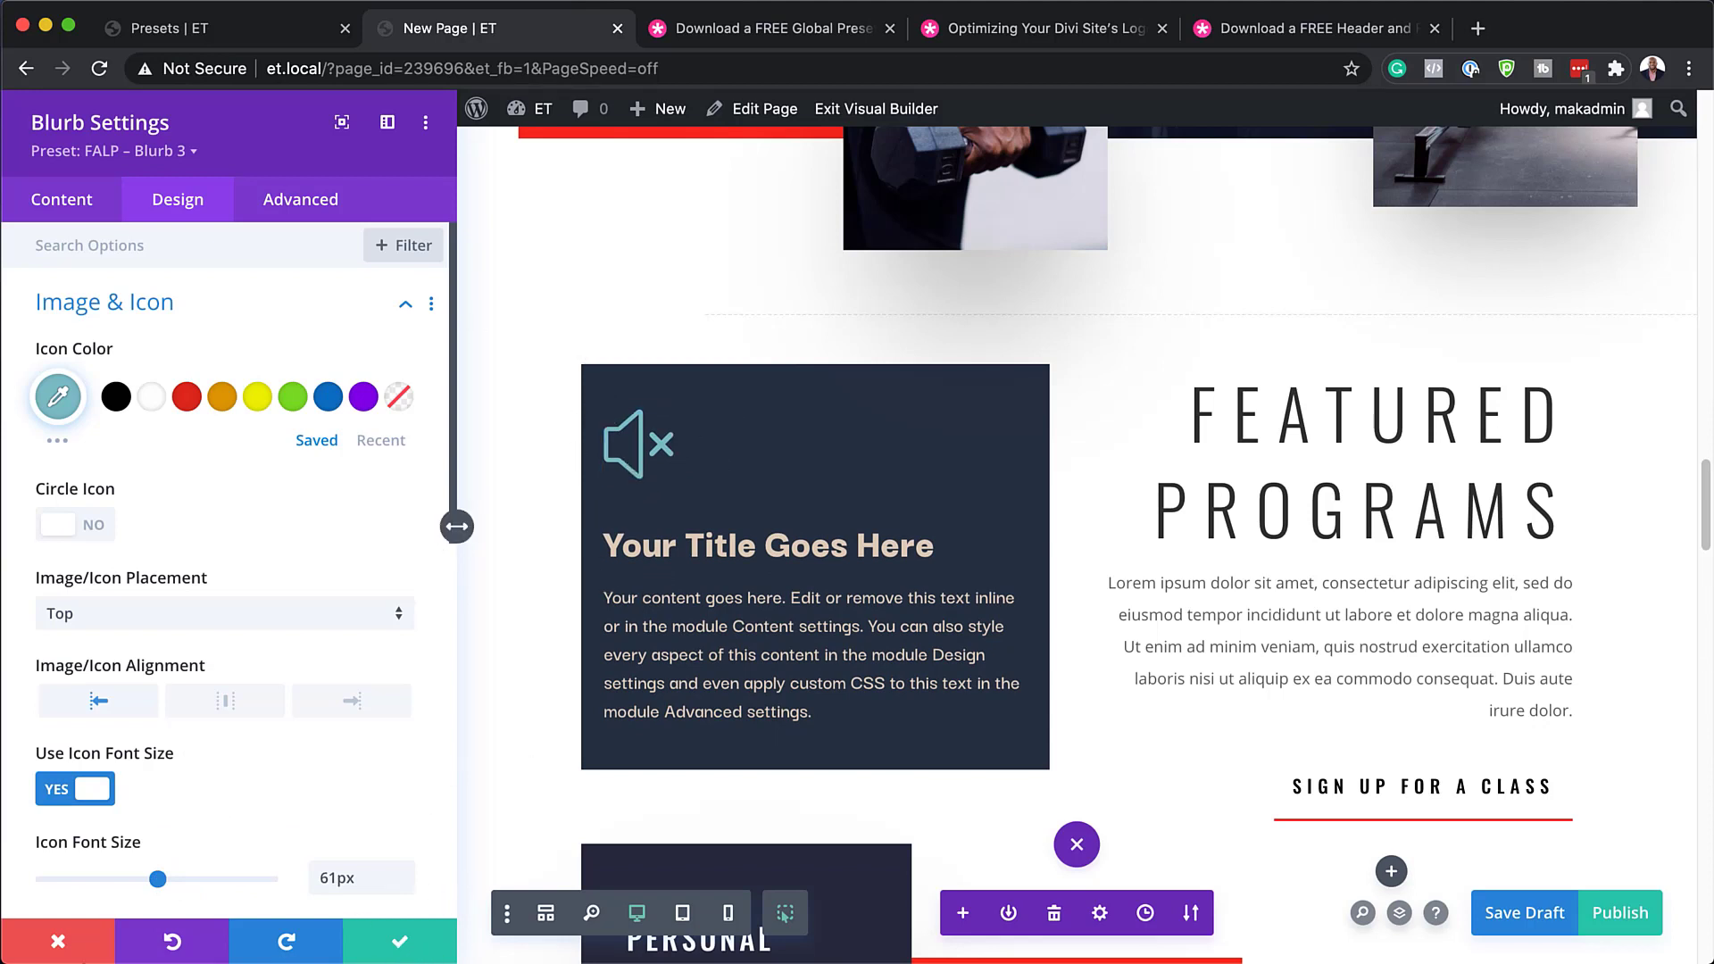
Discard the blurb's setting changes and delete the Blurb module beside the Featured Programs heading.
click(59, 941)
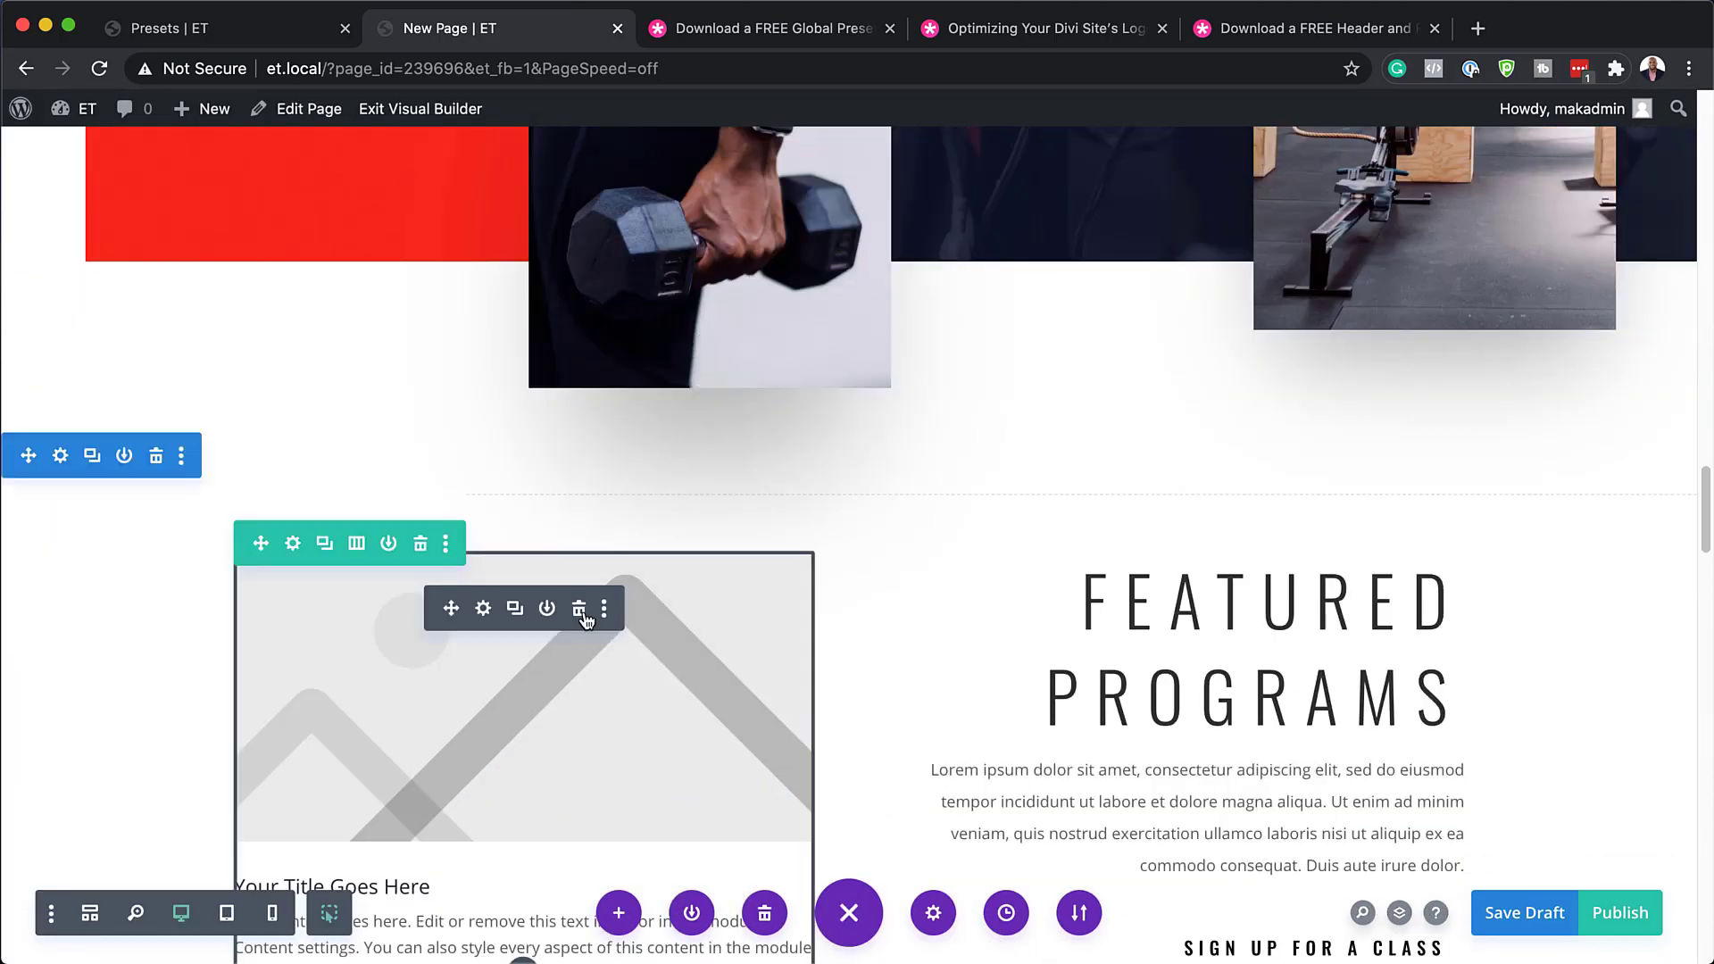
click(582, 615)
Publish the page and exit the Visual Builder.
scroll(761, 515, down, 15)
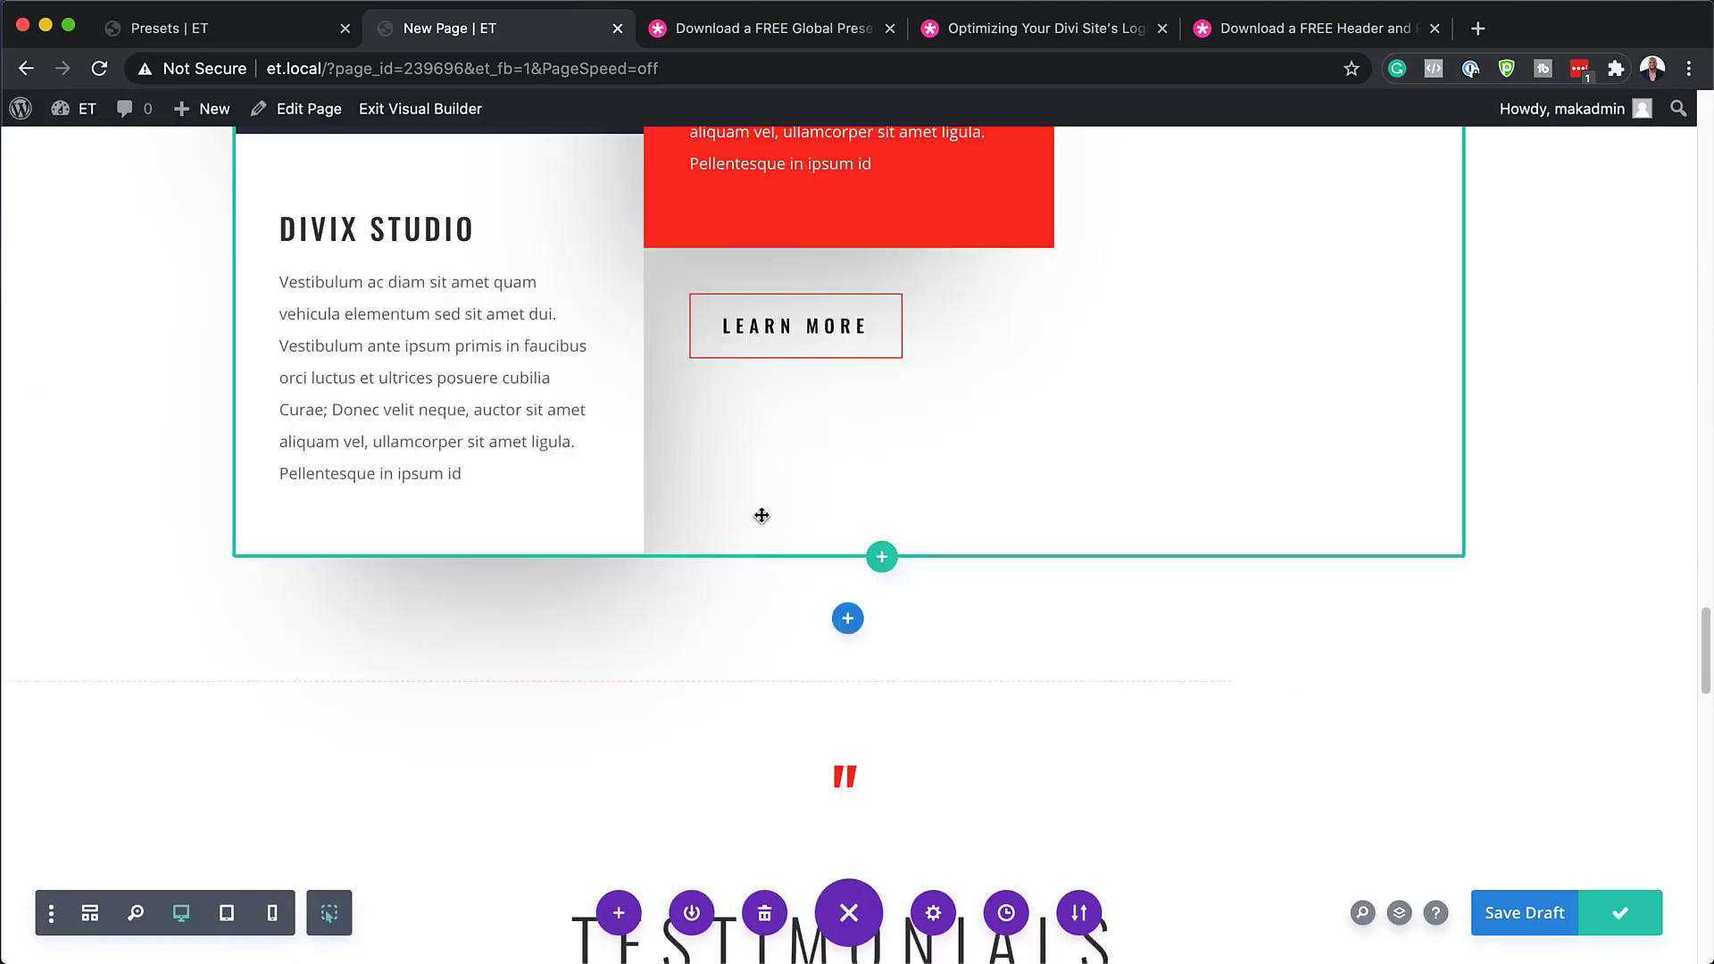
key(super+s)
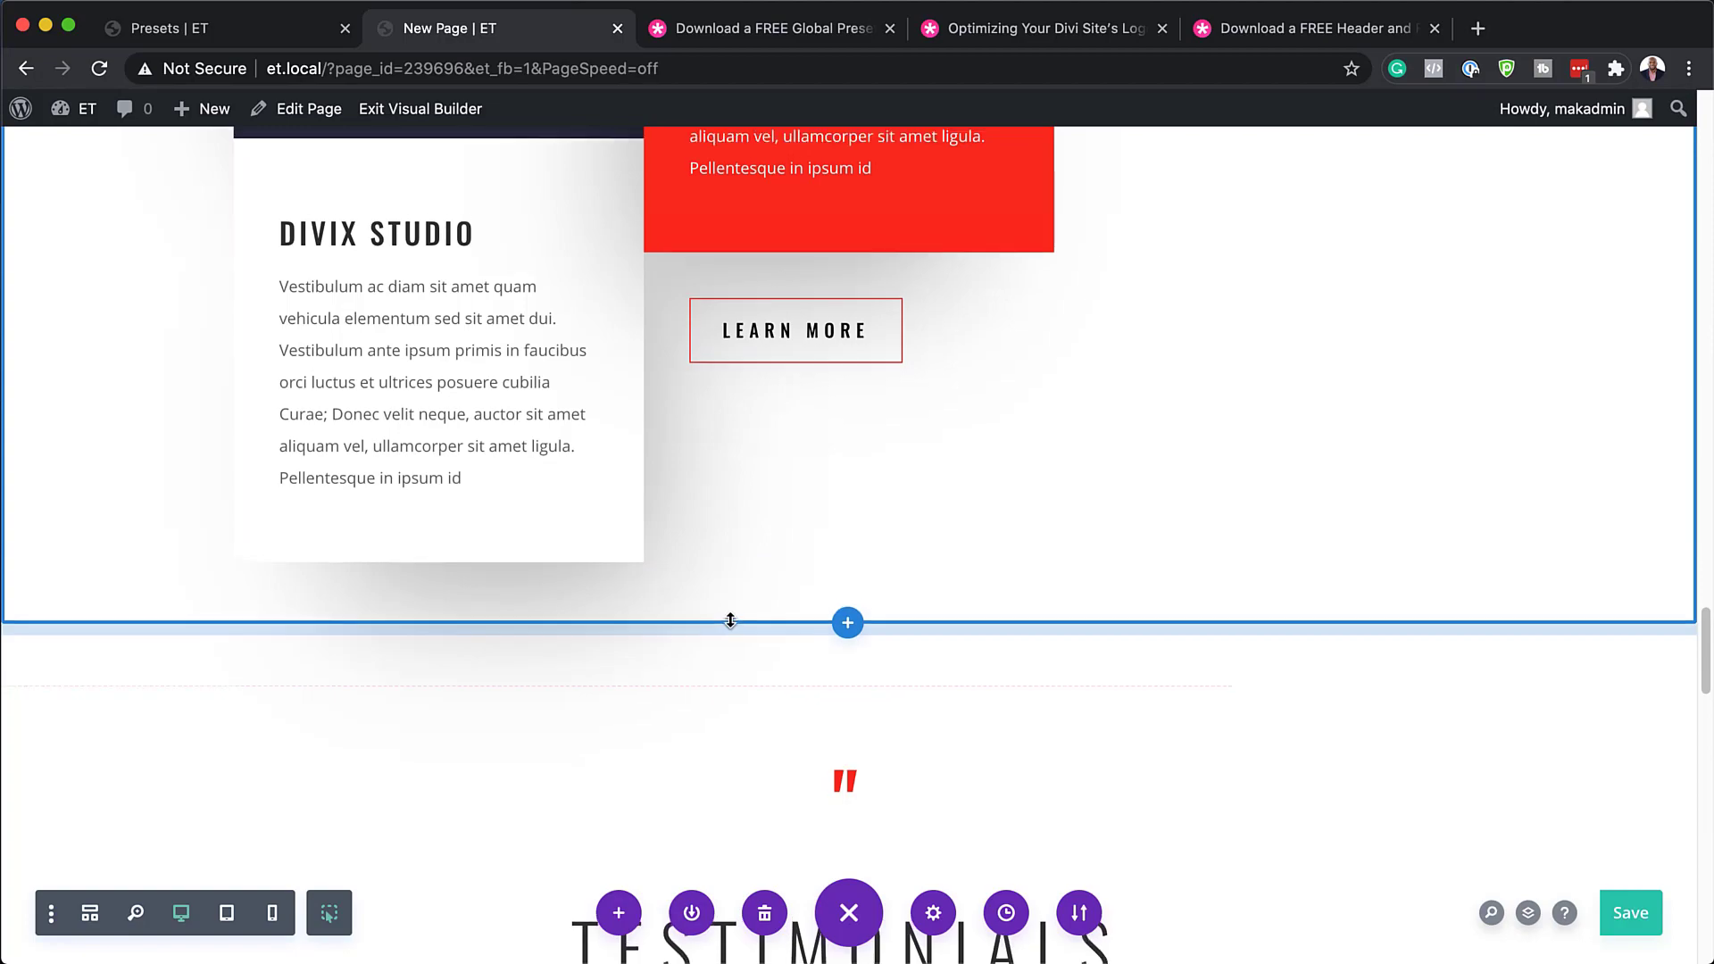
scroll(730, 620, up, 15)
scroll(730, 617, up, 20)
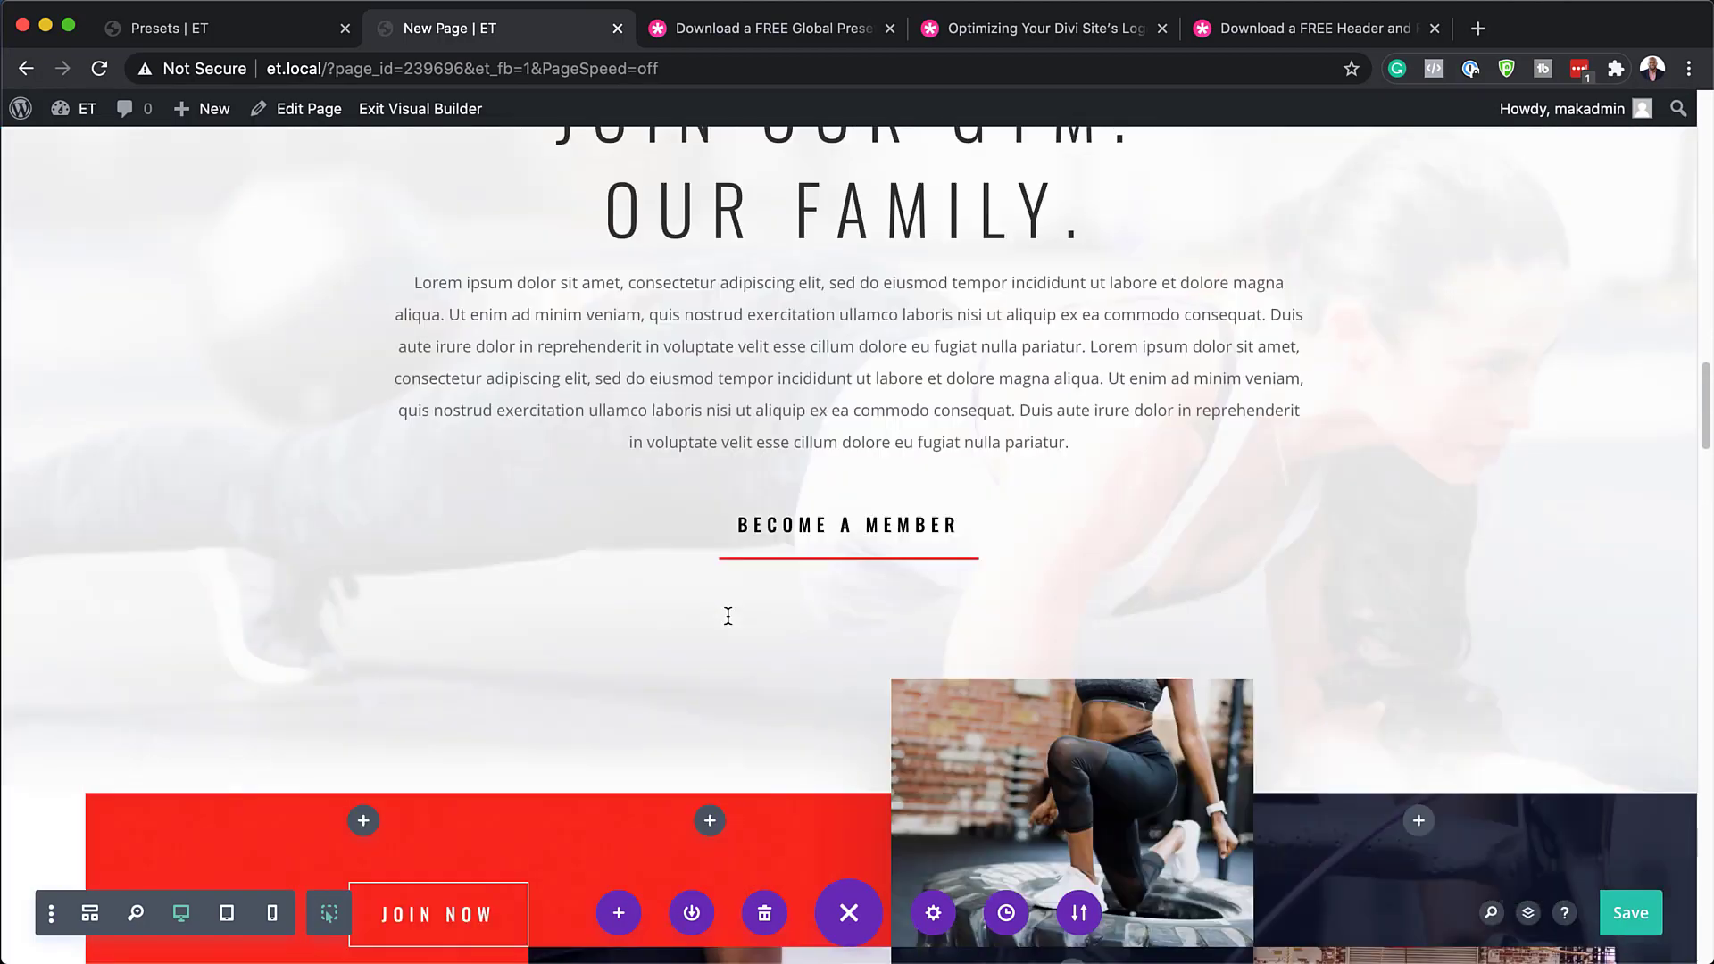
scroll(721, 613, up, 1)
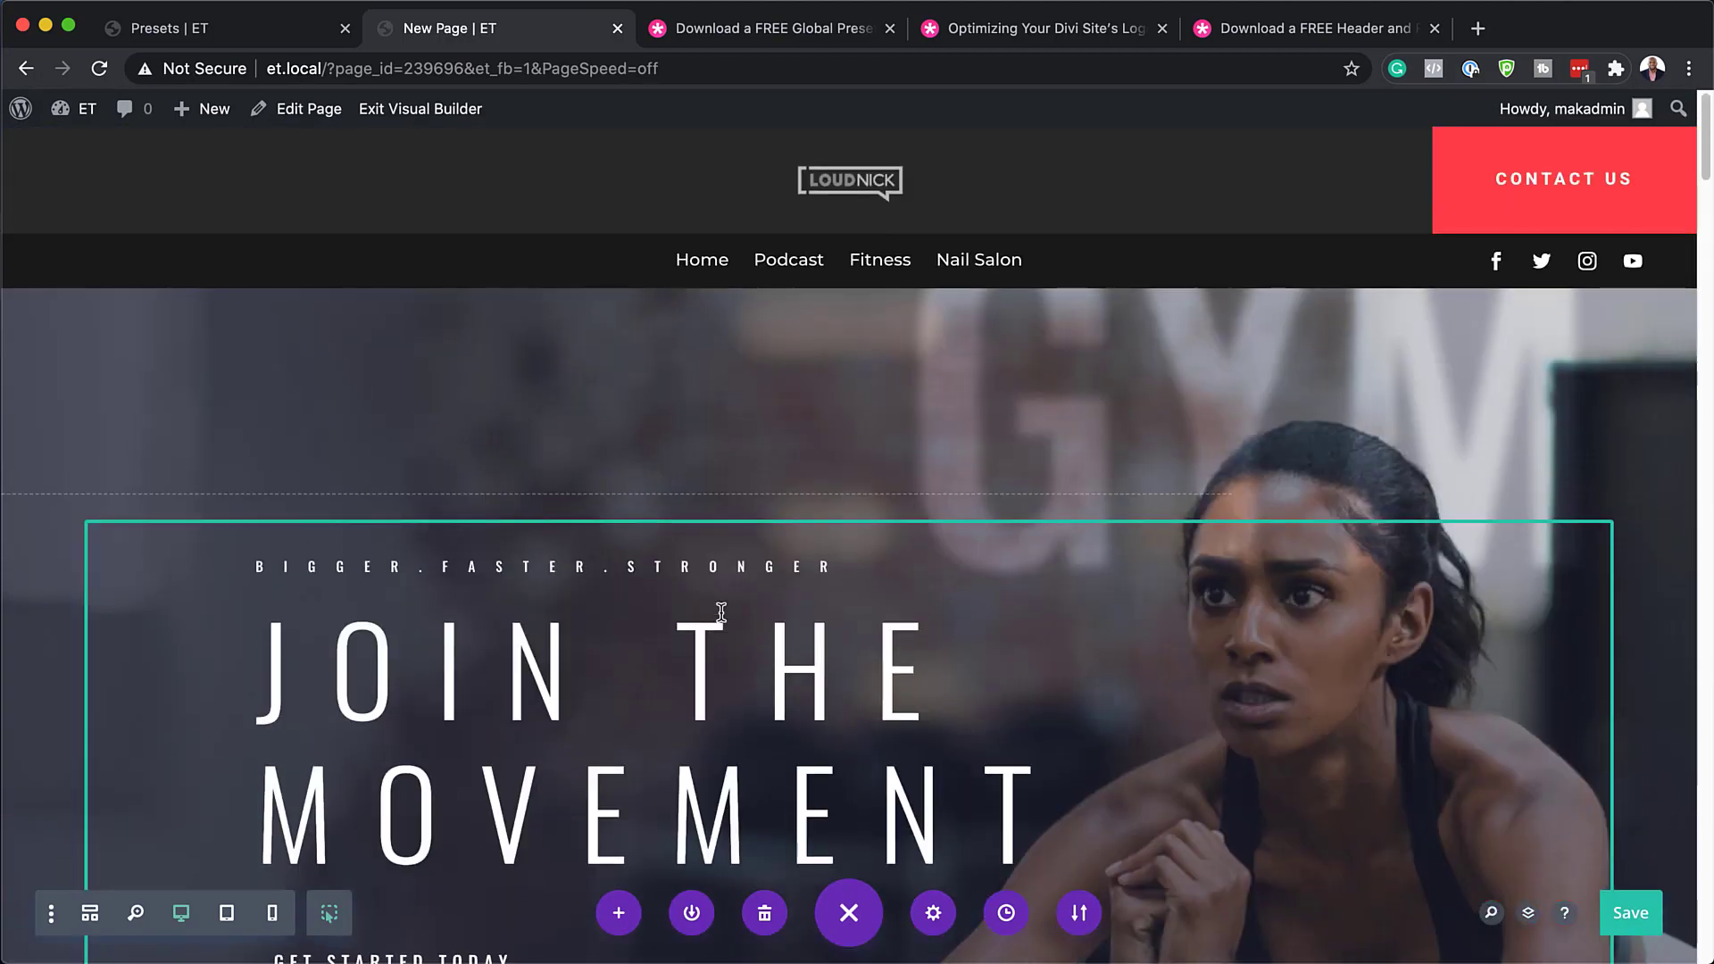
click(461, 118)
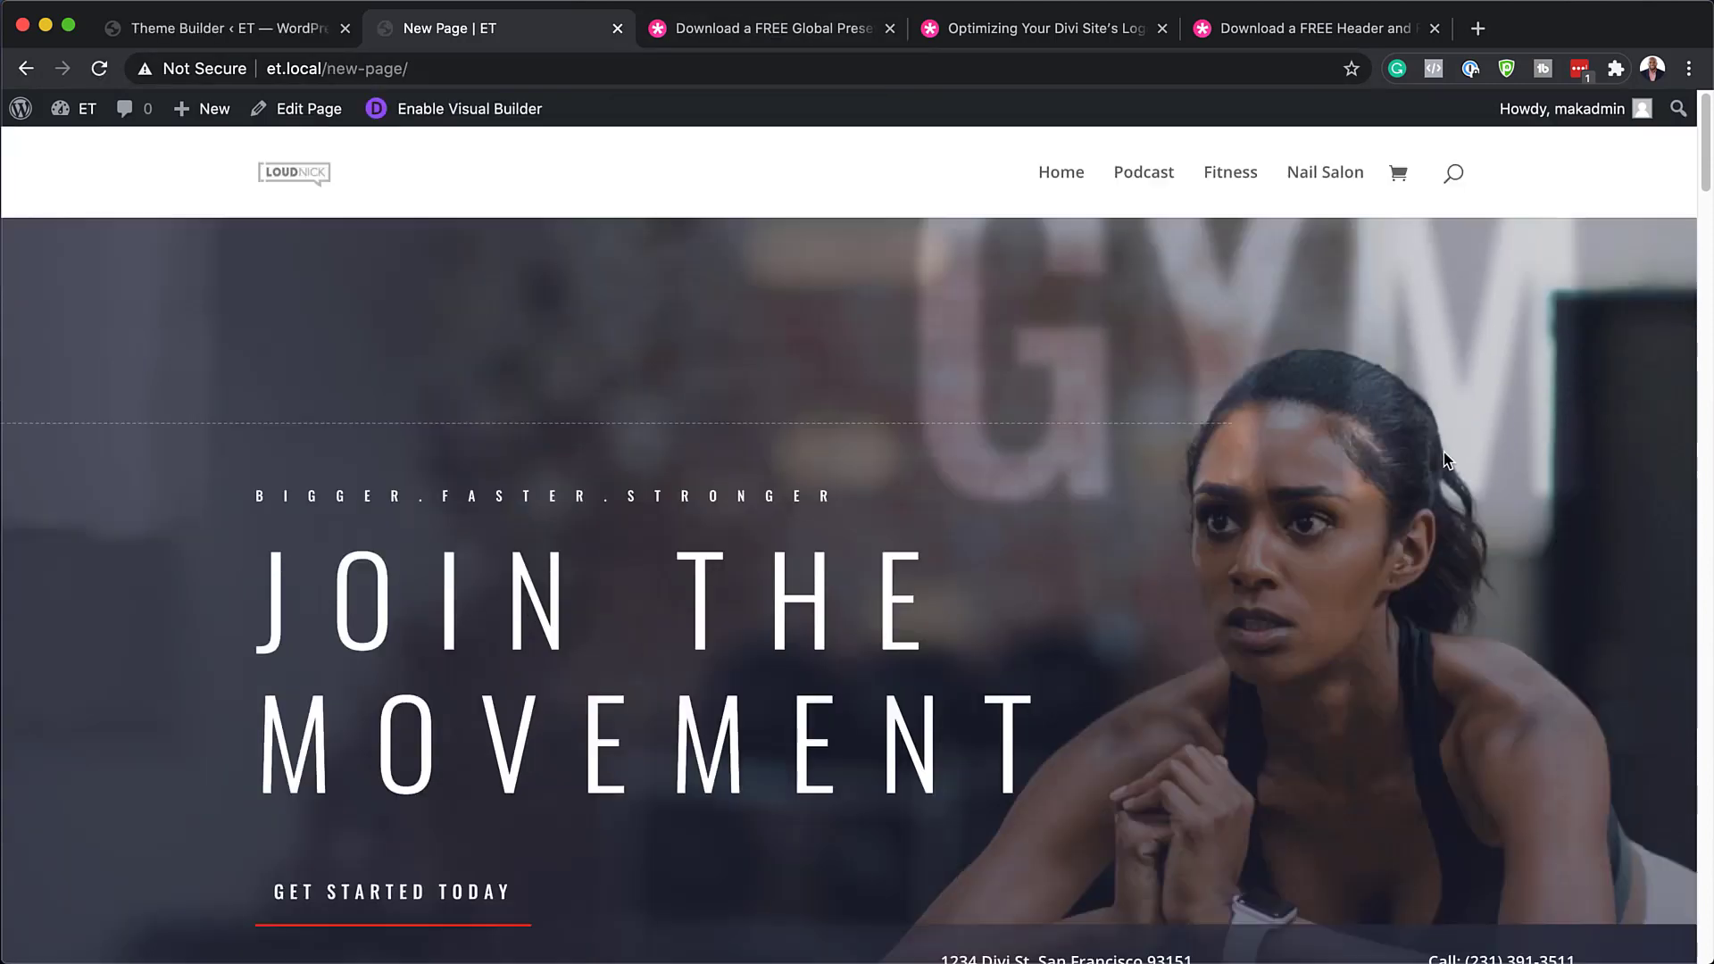
Review the published page from the Join the Movement hero down to the contact form and gym hours.
scroll(1444, 452, down, 5)
scroll(1446, 455, down, 15)
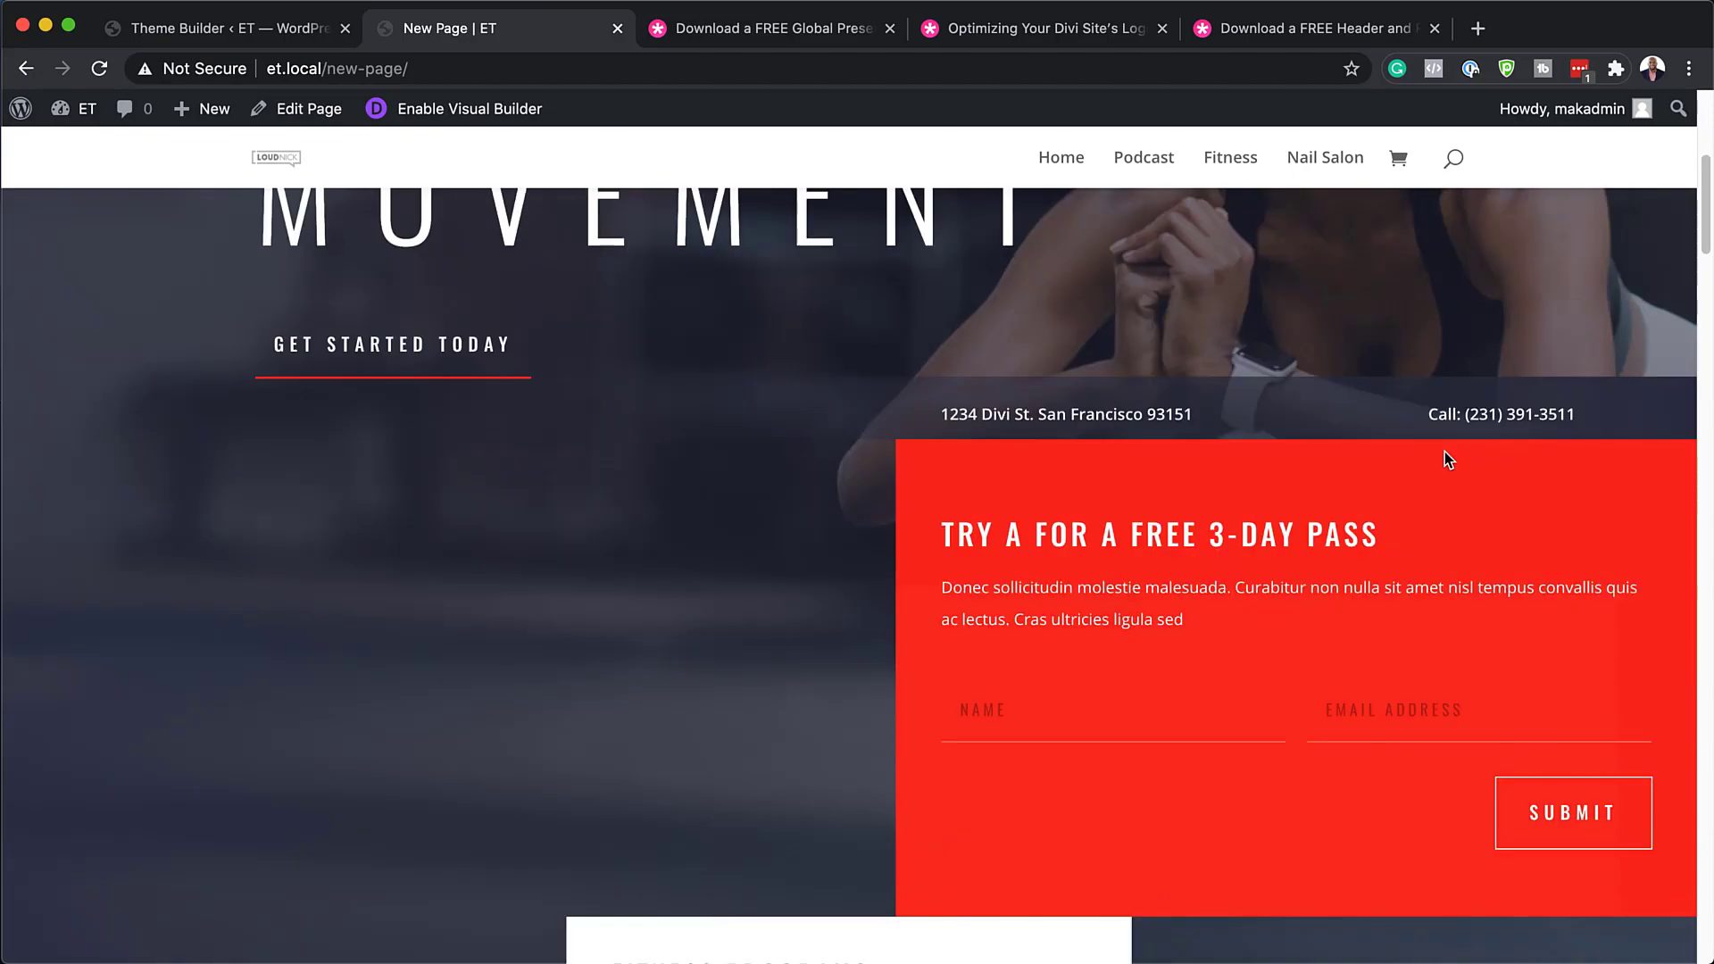
scroll(1445, 452, down, 10)
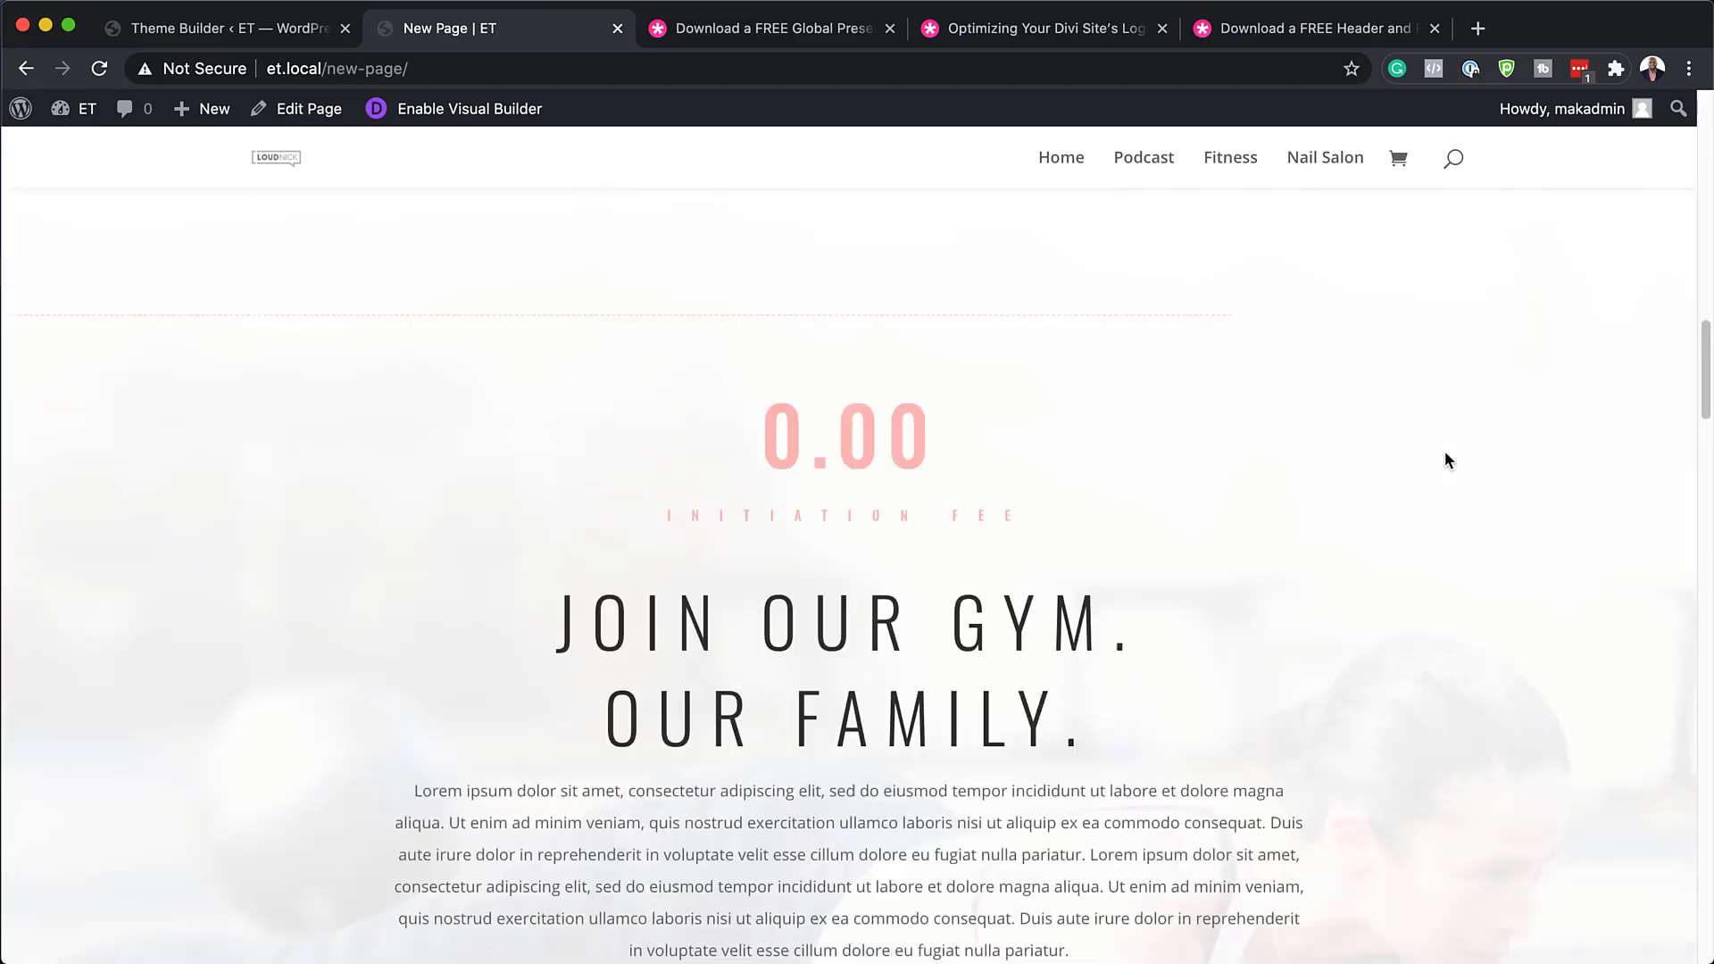
scroll(1446, 460, down, 9)
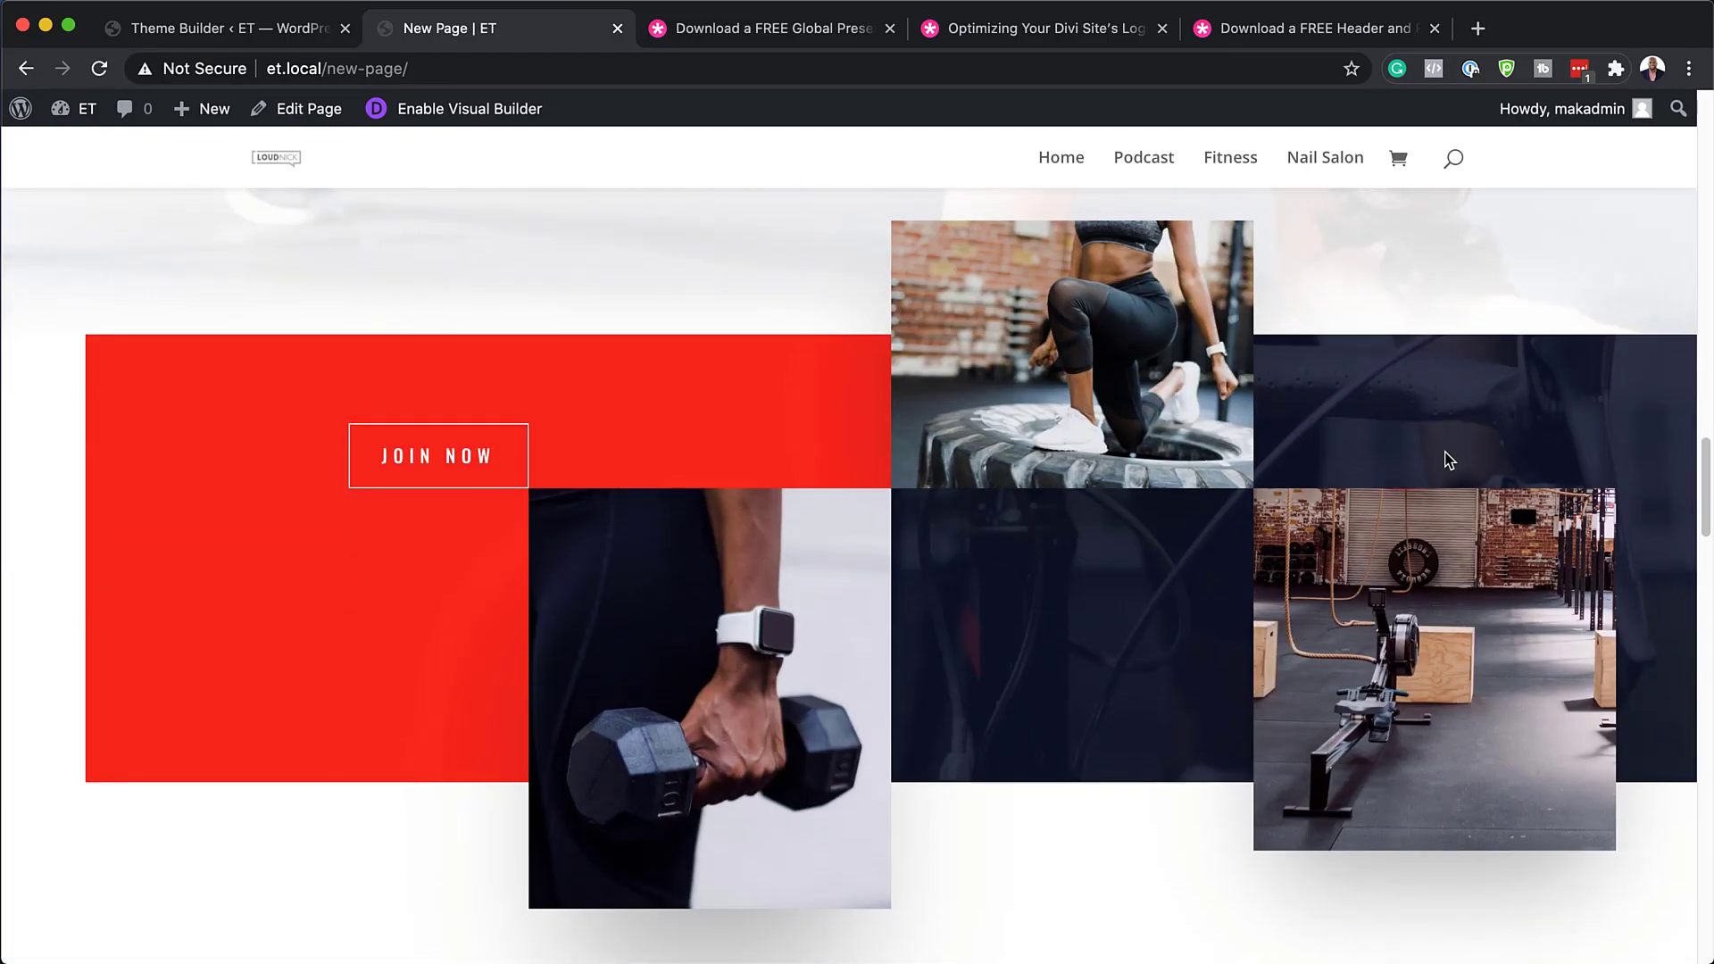
scroll(1448, 460, down, 10)
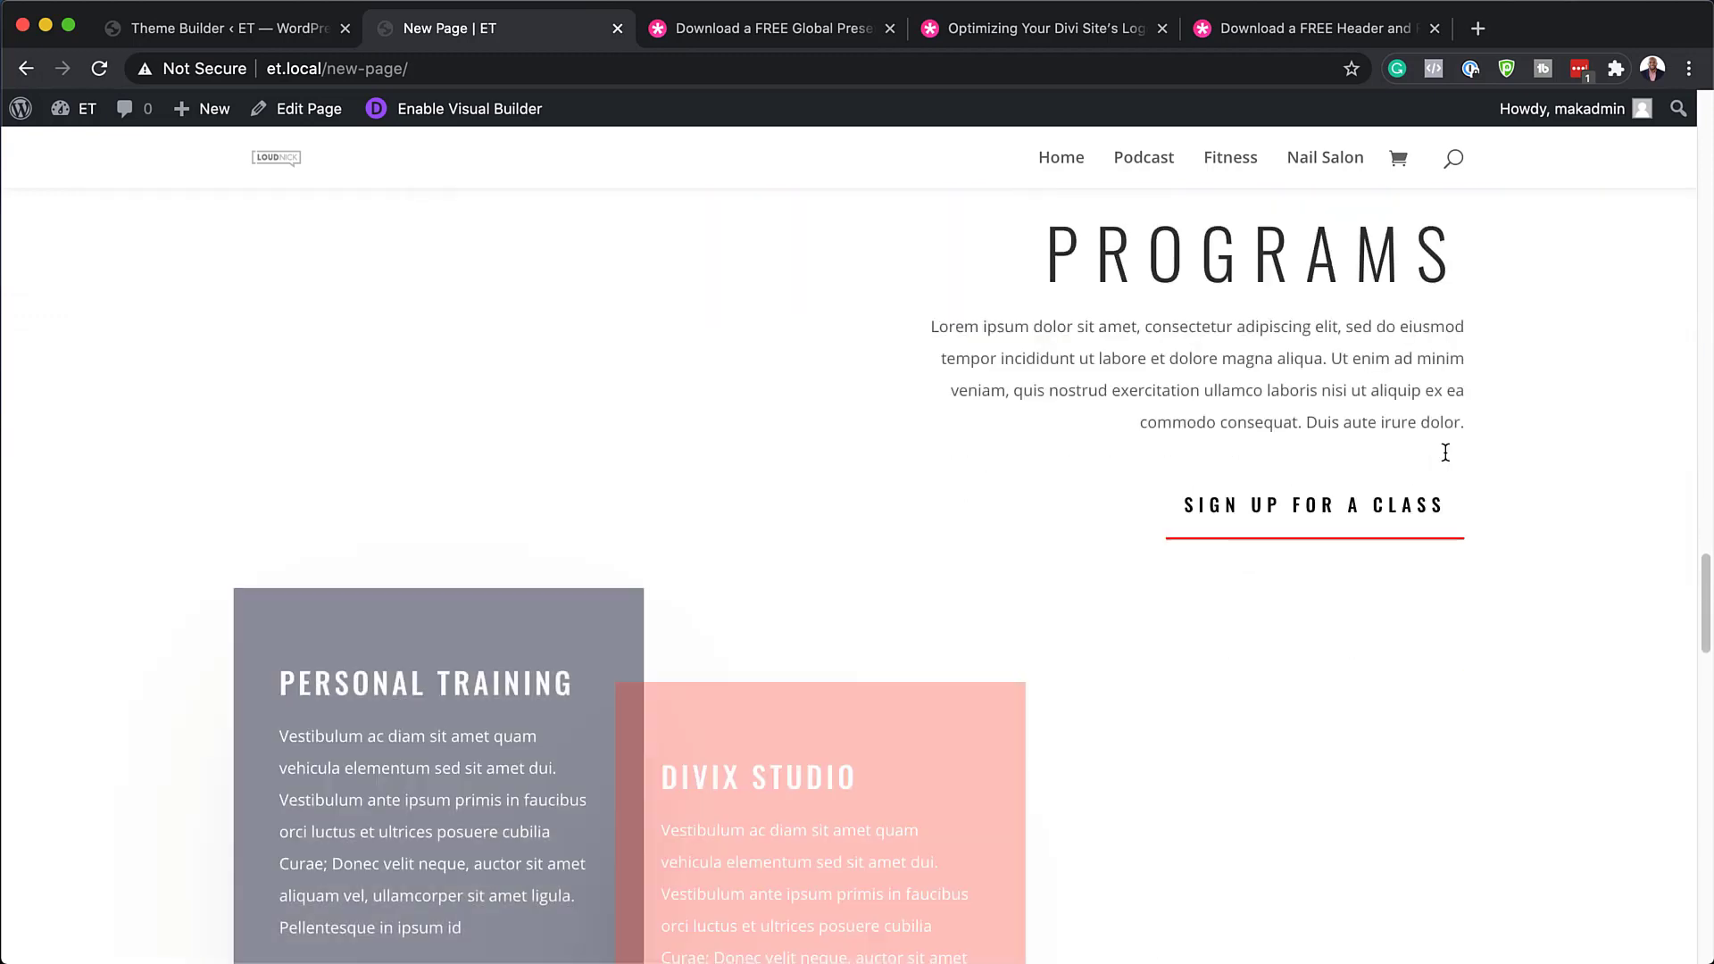
scroll(1444, 451, down, 10)
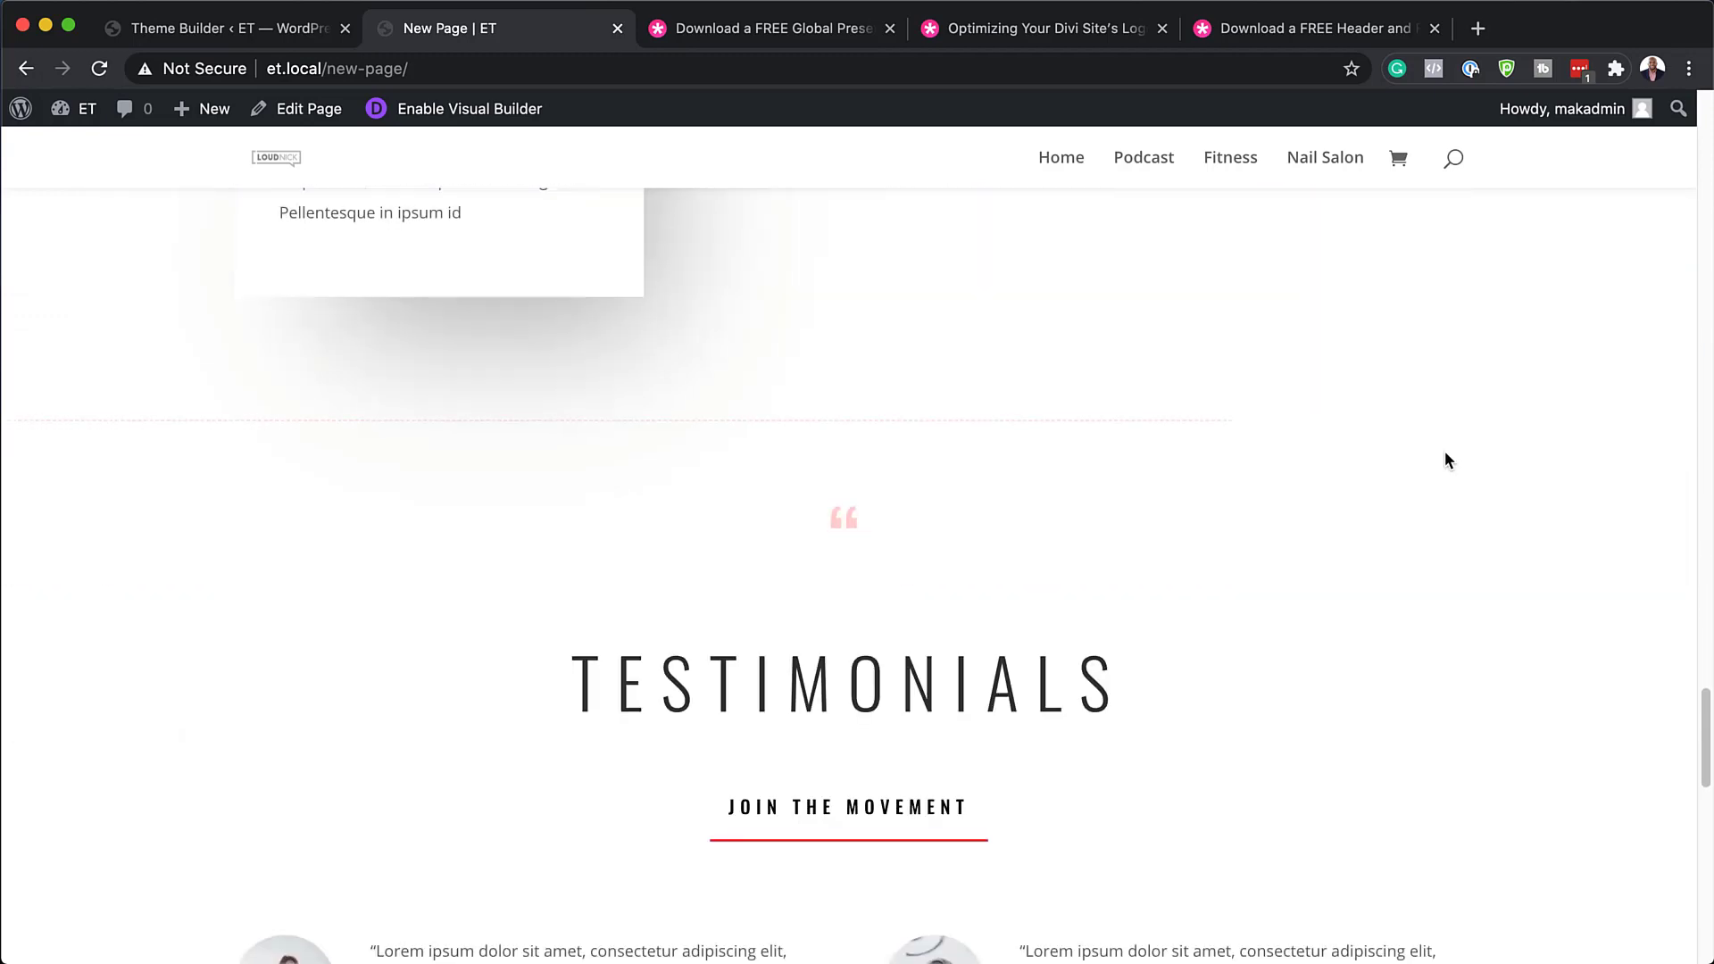
scroll(1445, 452, down, 1)
scroll(1445, 452, down, 6)
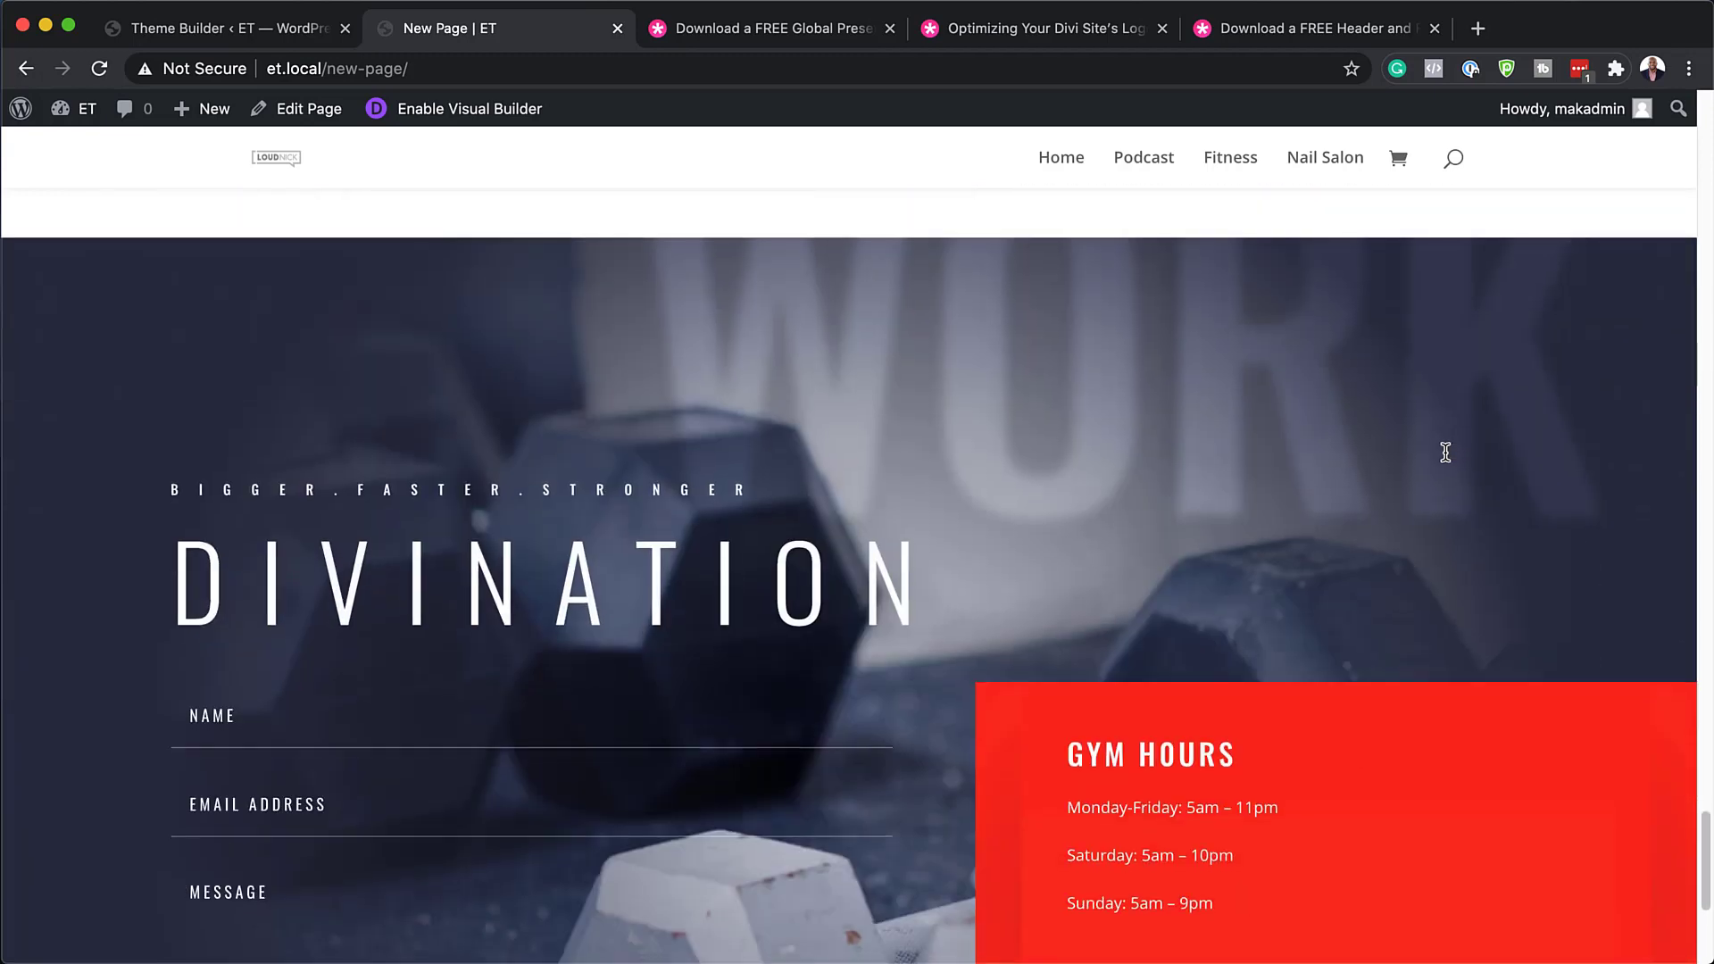